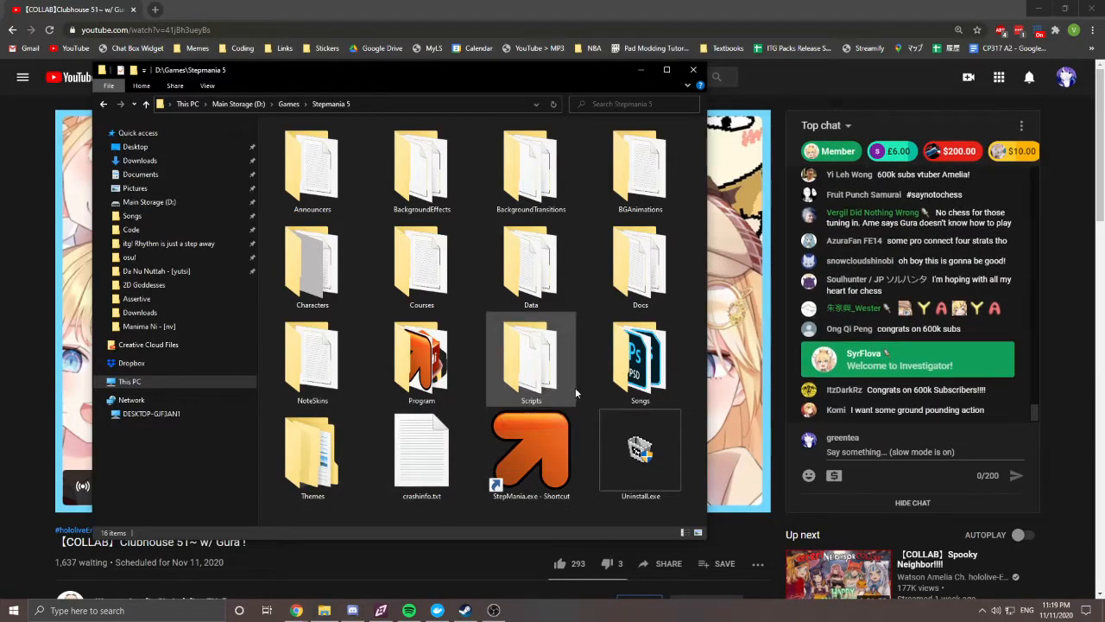
Step: Open the The Whims of Fate folder inside Songs, songs that i like, and select its audio file
{"action": "double_click", "coordinate": [639, 377]}
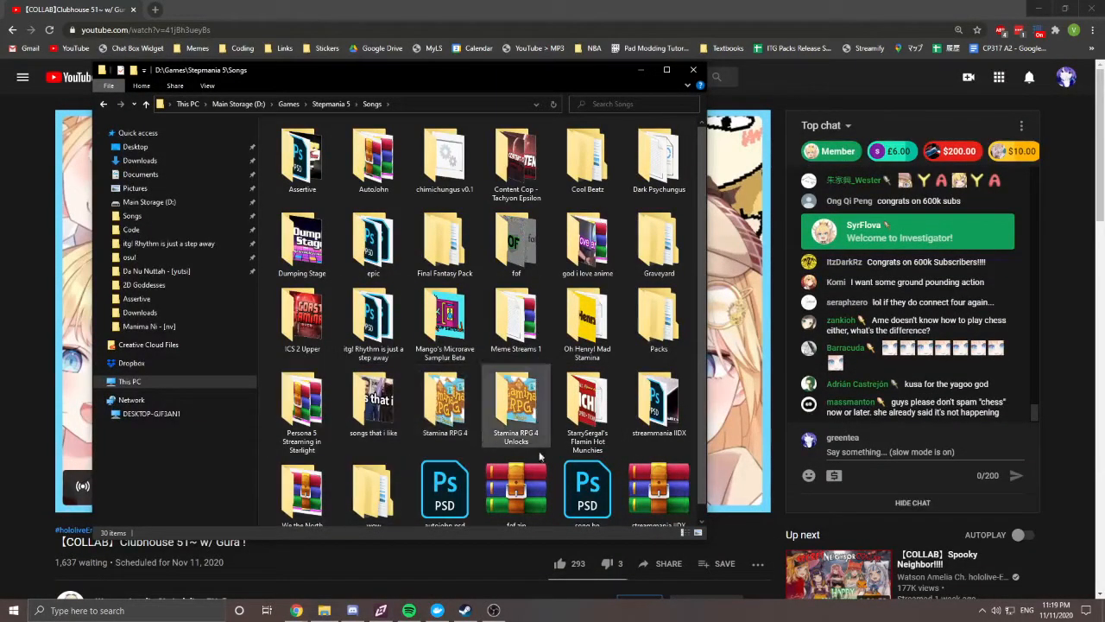
{"action": "double_click", "coordinate": [385, 397]}
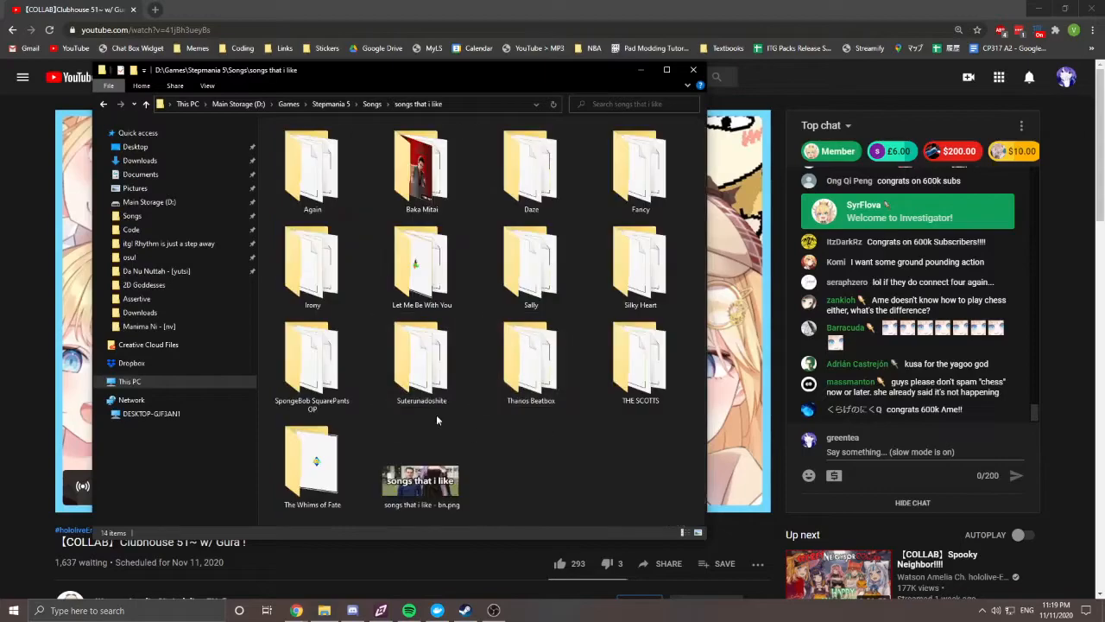
{"action": "left_click", "coordinate": [314, 460]}
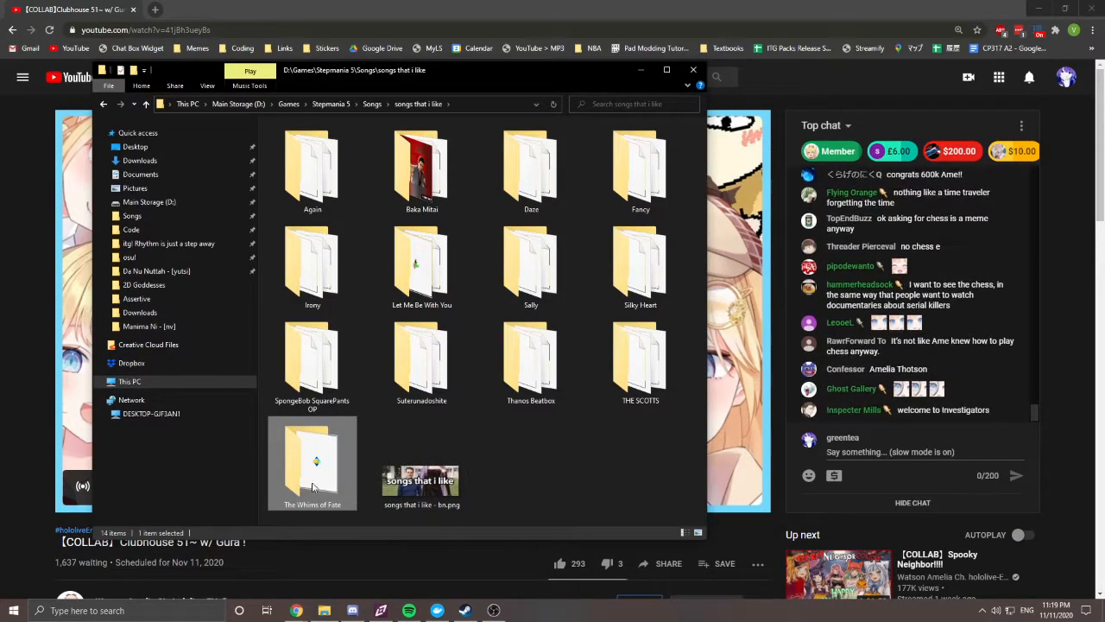
{"action": "double_click", "coordinate": [335, 478]}
{"action": "left_click", "coordinate": [291, 136]}
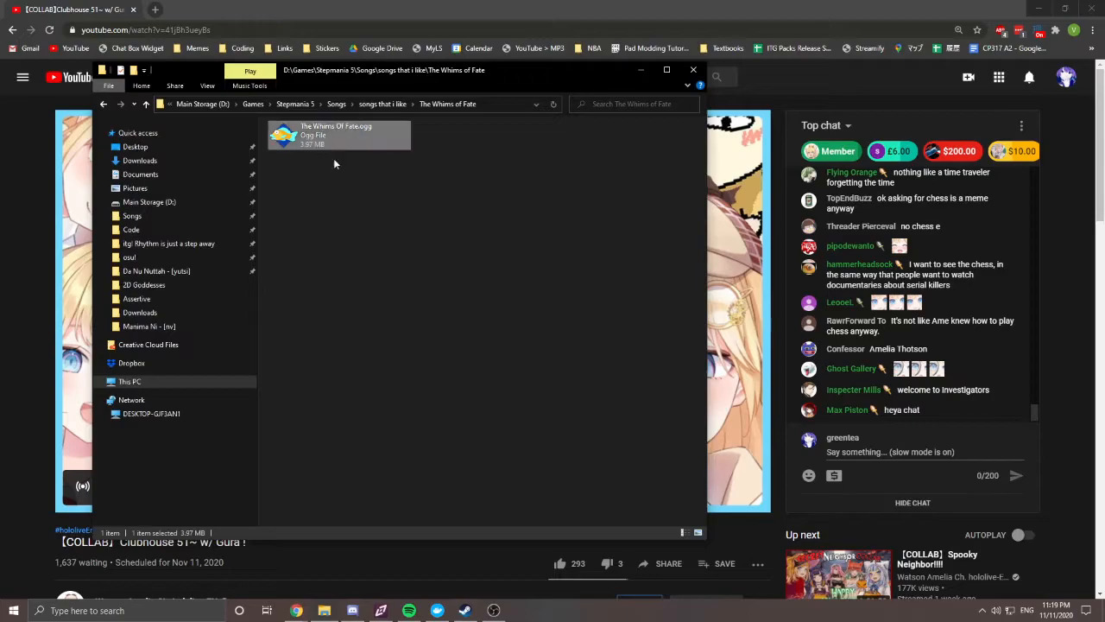
Step: Bring up the ArrowVortex window and arrange it beside the file browser so both are visible
{"action": "left_click", "coordinate": [409, 610]}
{"action": "left_click", "coordinate": [381, 610]}
{"action": "left_click", "coordinate": [485, 155]}
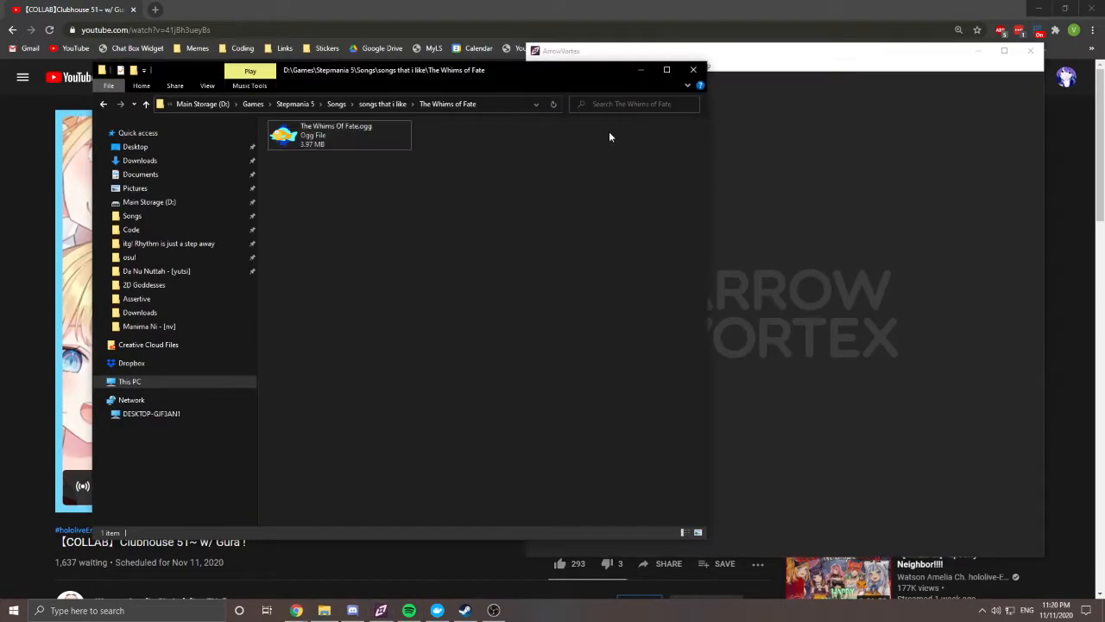
{"action": "left_click_drag", "start_coordinate": [461, 74], "coordinate": [408, 50]}
{"action": "key", "text": "alt+Left"}
{"action": "key", "text": "alt+Right"}
{"action": "left_click_drag", "start_coordinate": [662, 56], "coordinate": [658, 60]}
Step: Load The Whims Of Fate.ogg from the song folder into ArrowVortex
{"action": "left_click", "coordinate": [656, 69]}
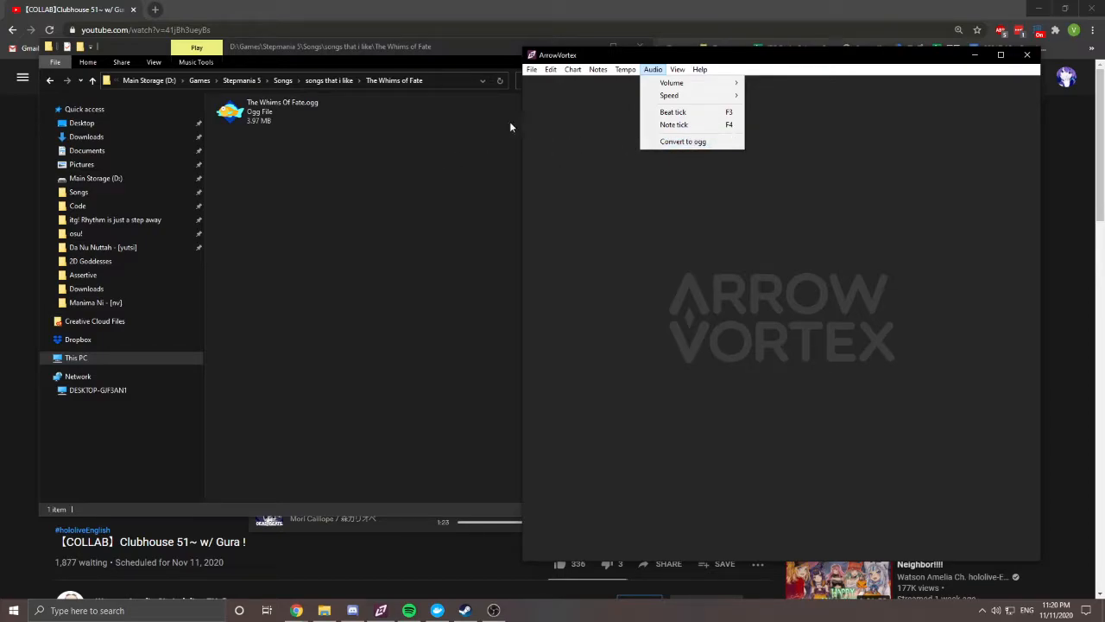
{"action": "left_click", "coordinate": [399, 172]}
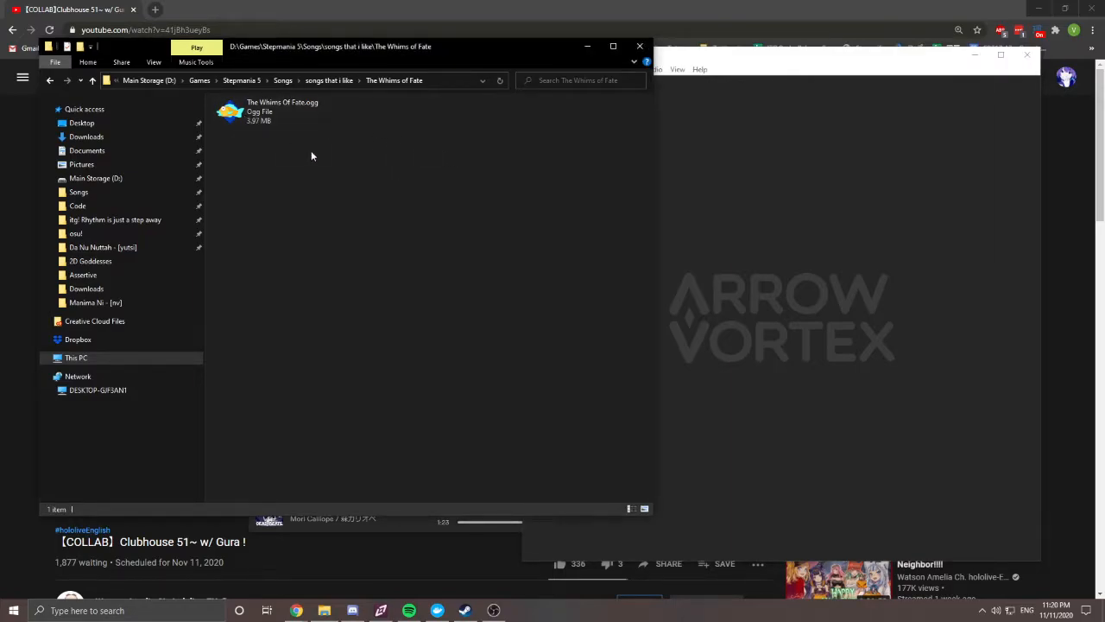
{"action": "left_click_drag", "start_coordinate": [262, 117], "coordinate": [744, 198]}
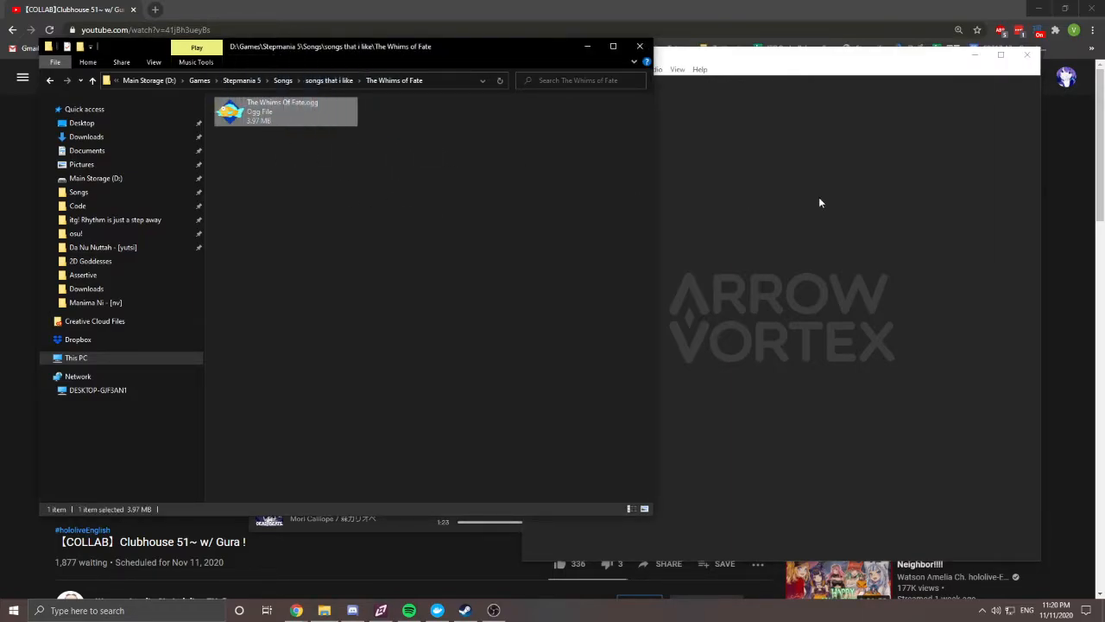
{"action": "left_click", "coordinate": [317, 134]}
{"action": "left_click_drag", "start_coordinate": [272, 116], "coordinate": [347, 231]}
{"action": "left_click_drag", "start_coordinate": [719, 179], "coordinate": [722, 183]}
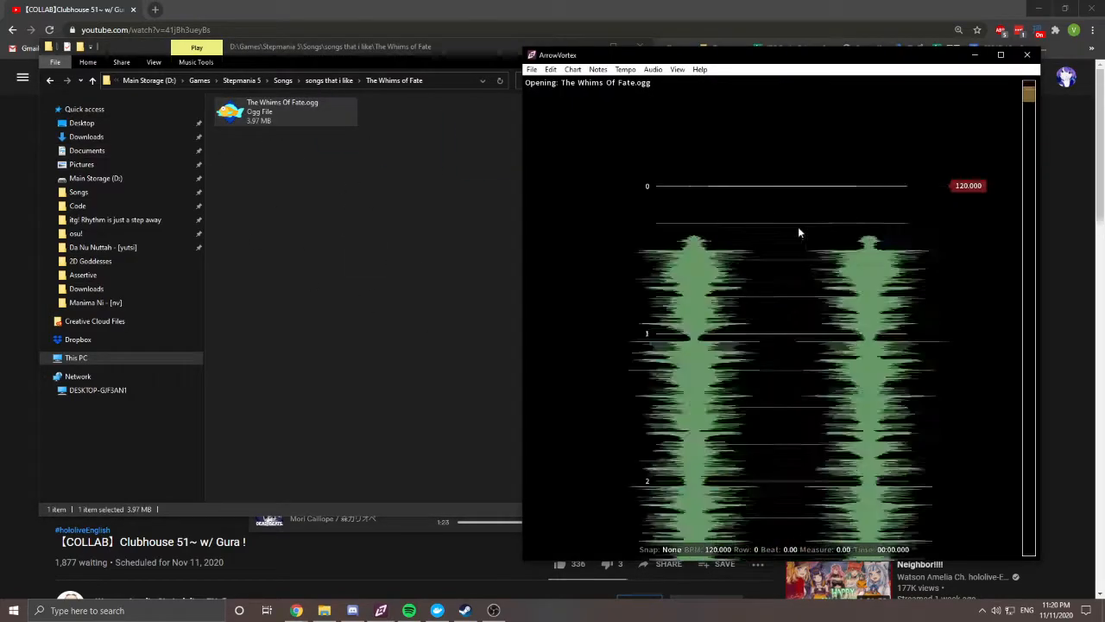
Step: Play the song briefly and examine its waveform at different zoom levels, returning to the start
{"action": "key", "text": "space"}
{"action": "scroll", "coordinate": [803, 219], "scroll_direction": "down", "scroll_amount": 1}
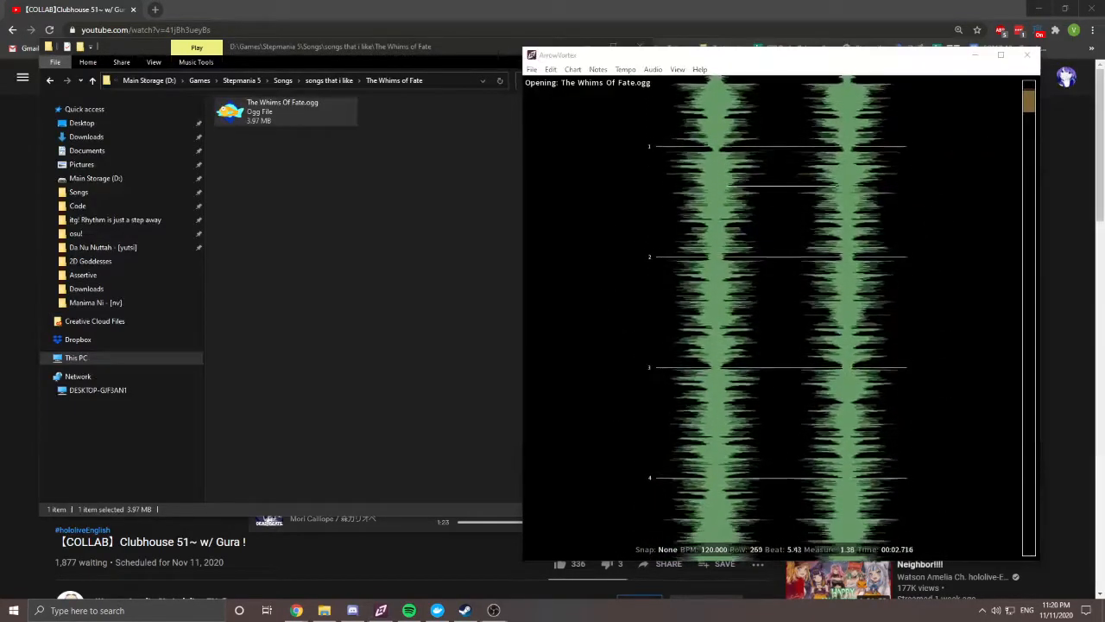
{"action": "left_click", "coordinate": [875, 284]}
{"action": "scroll", "coordinate": [869, 304], "scroll_direction": "up", "scroll_amount": 4}
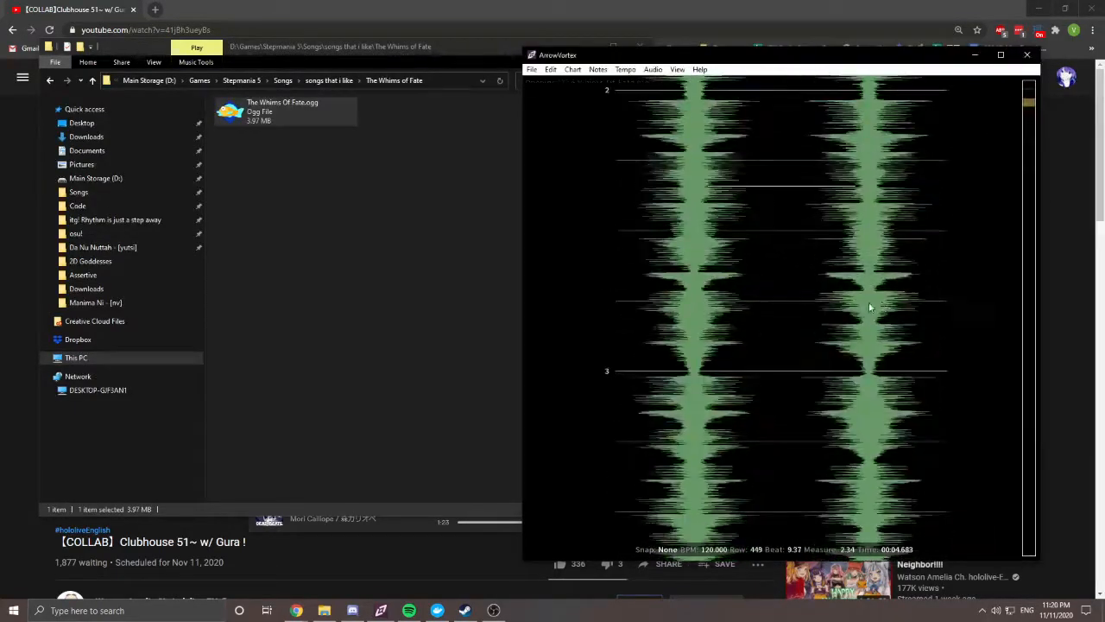
{"action": "scroll", "coordinate": [915, 281], "scroll_direction": "up", "scroll_amount": 8}
{"action": "scroll", "coordinate": [895, 261], "scroll_direction": "down", "scroll_amount": 3}
{"action": "scroll", "coordinate": [882, 273], "scroll_direction": "up", "scroll_amount": 3}
Step: Run automatic BPM detection in the sync settings and apply the 122.00 BPM result
{"action": "left_click", "coordinate": [625, 69]}
{"action": "left_click", "coordinate": [662, 100]}
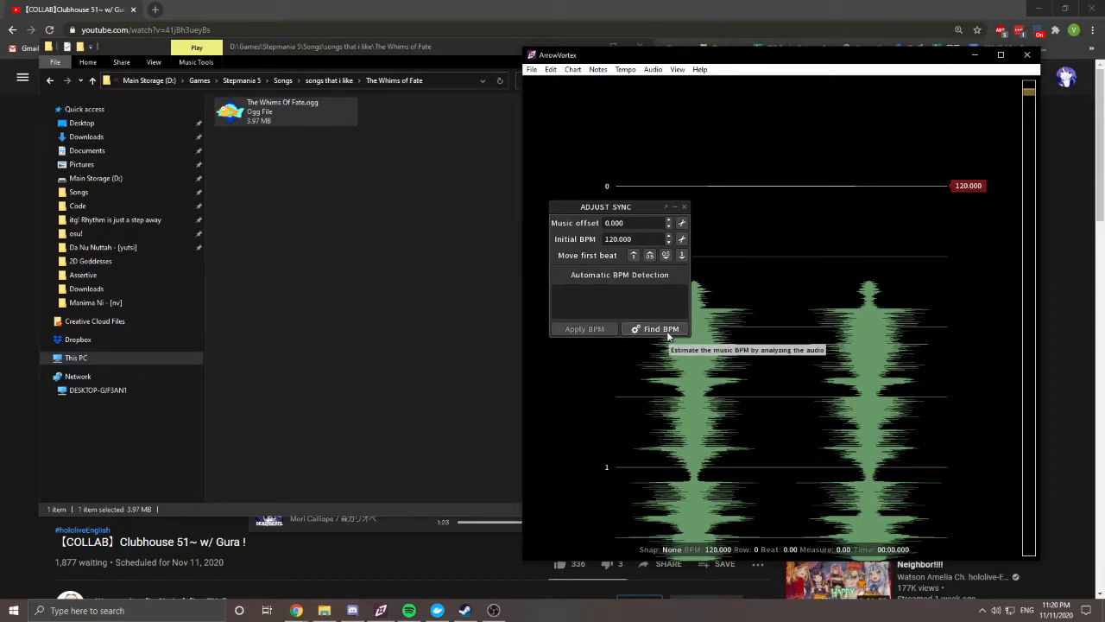
{"action": "left_click", "coordinate": [660, 329]}
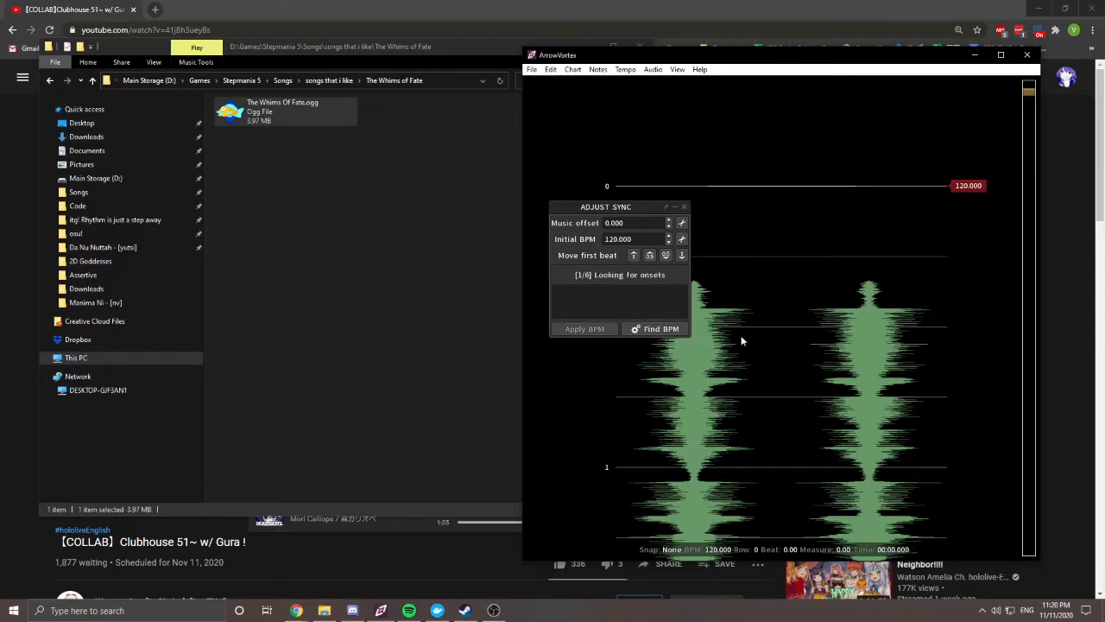
{"action": "left_click", "coordinate": [607, 328]}
Step: Move the first beat one beat later, giving a music offset of -0.877
{"action": "scroll", "coordinate": [714, 328], "scroll_direction": "down", "scroll_amount": 3}
{"action": "scroll", "coordinate": [806, 352], "scroll_direction": "down", "scroll_amount": 5}
{"action": "scroll", "coordinate": [807, 352], "scroll_direction": "up", "scroll_amount": 5}
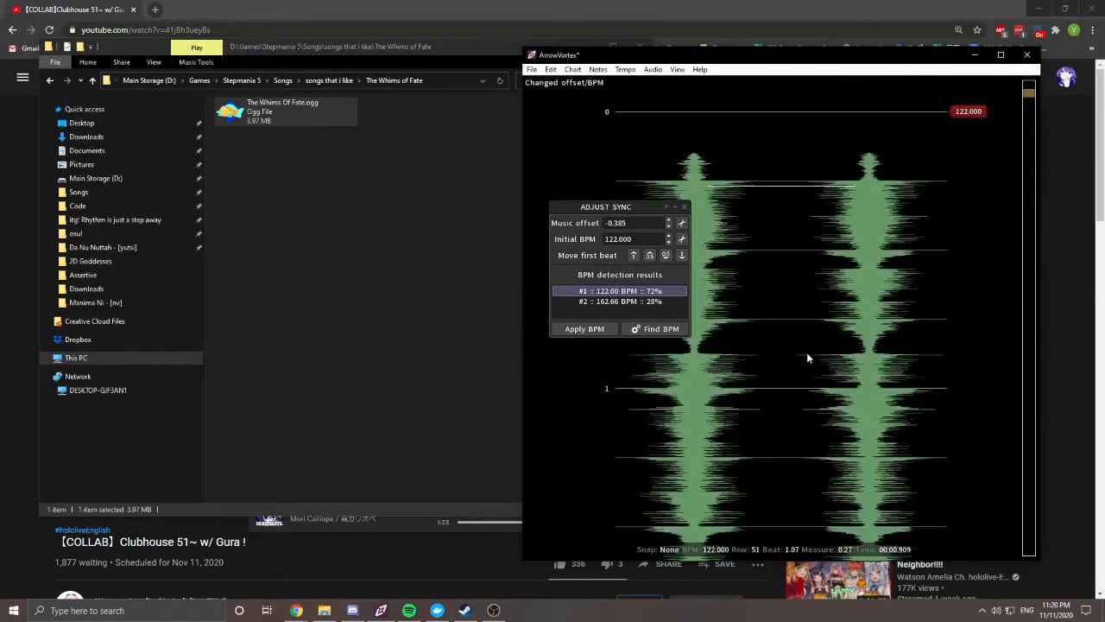
{"action": "left_click_drag", "start_coordinate": [634, 211], "coordinate": [640, 261]}
{"action": "left_click", "coordinate": [687, 305]}
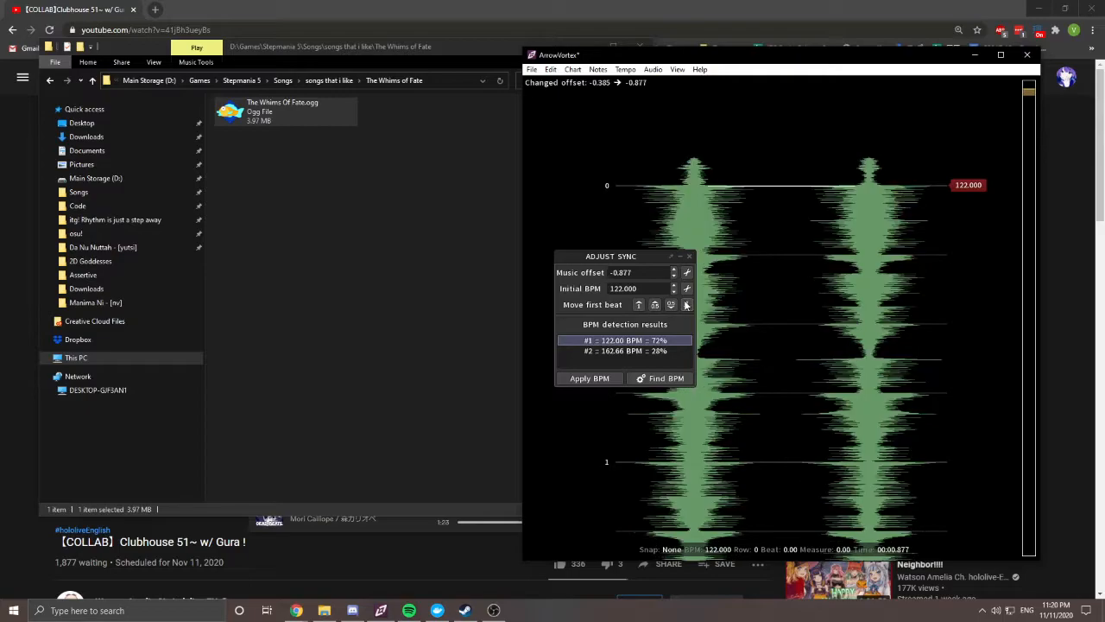
Step: Tweak the music offset to -0.872 to align the first beat with the onset in the waveform
{"action": "left_click", "coordinate": [688, 272]}
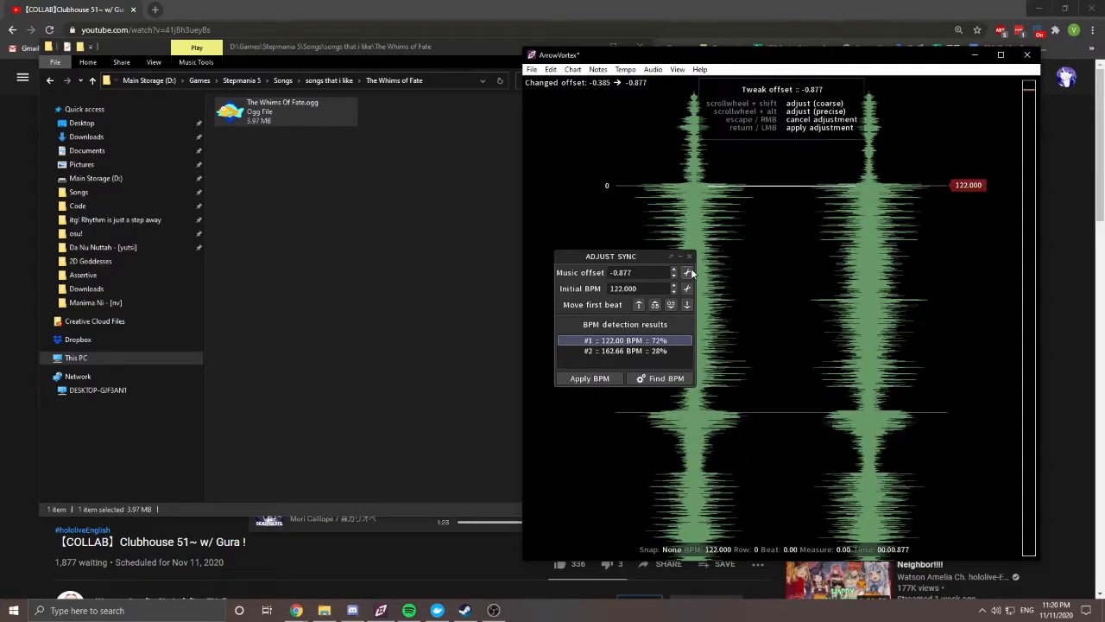
{"action": "scroll", "coordinate": [764, 259], "scroll_direction": "up", "scroll_amount": 2}
{"action": "scroll", "coordinate": [769, 267], "scroll_direction": "up", "scroll_amount": 3}
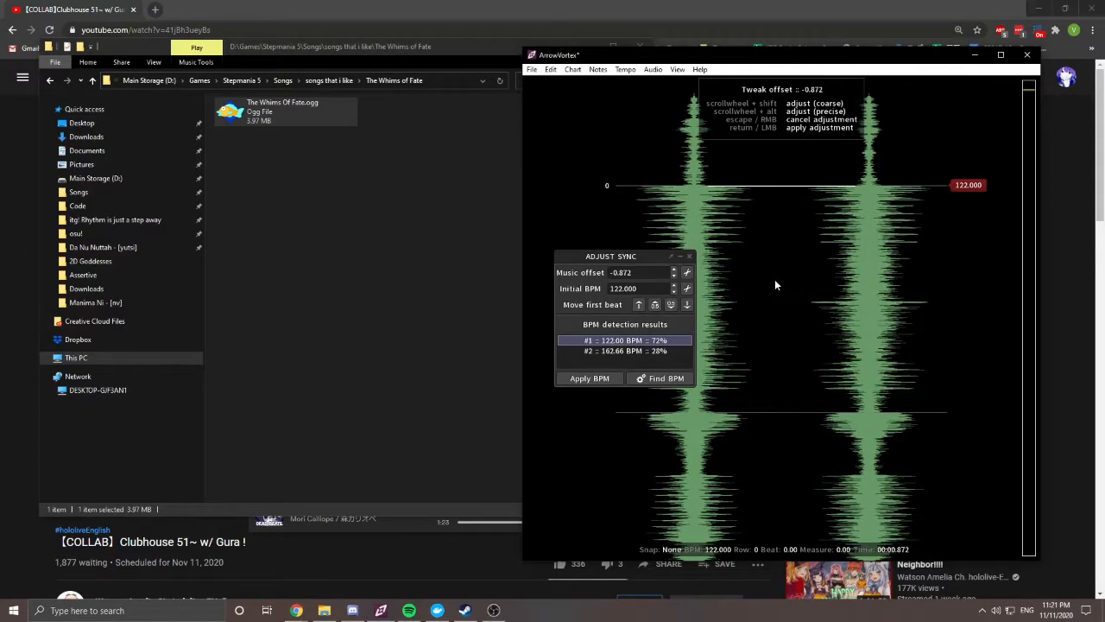
{"action": "left_click", "coordinate": [619, 171]}
{"action": "left_click_drag", "start_coordinate": [617, 170], "coordinate": [920, 238]}
{"action": "left_click_drag", "start_coordinate": [585, 177], "coordinate": [735, 203]}
Step: Nudge the music offset up to -0.863 in small increments and save the simfile
{"action": "left_click", "coordinate": [643, 272]}
{"action": "left_click", "coordinate": [676, 270]}
{"action": "left_click", "coordinate": [676, 270]}
{"action": "left_click", "coordinate": [676, 270]}
{"action": "left_click", "coordinate": [676, 270]}
{"action": "left_click", "coordinate": [676, 271]}
{"action": "left_click", "coordinate": [676, 270]}
{"action": "left_click", "coordinate": [676, 271]}
{"action": "left_click", "coordinate": [676, 270]}
{"action": "left_click", "coordinate": [676, 270]}
{"action": "key", "text": "ctrl+s"}
Step: Undo the recent music offset changes one by one and redo them to compare the beat alignment
{"action": "left_click_drag", "start_coordinate": [579, 167], "coordinate": [980, 254]}
{"action": "key", "text": "ctrl+z"}
{"action": "key", "text": "ctrl+z"}
{"action": "key", "text": "ctrl+z"}
{"action": "key", "text": "ctrl+z"}
{"action": "key", "text": "ctrl+z"}
{"action": "key", "text": "ctrl+z"}
{"action": "key", "text": "ctrl+z"}
{"action": "key", "text": "ctrl+z"}
{"action": "key", "text": "ctrl+z"}
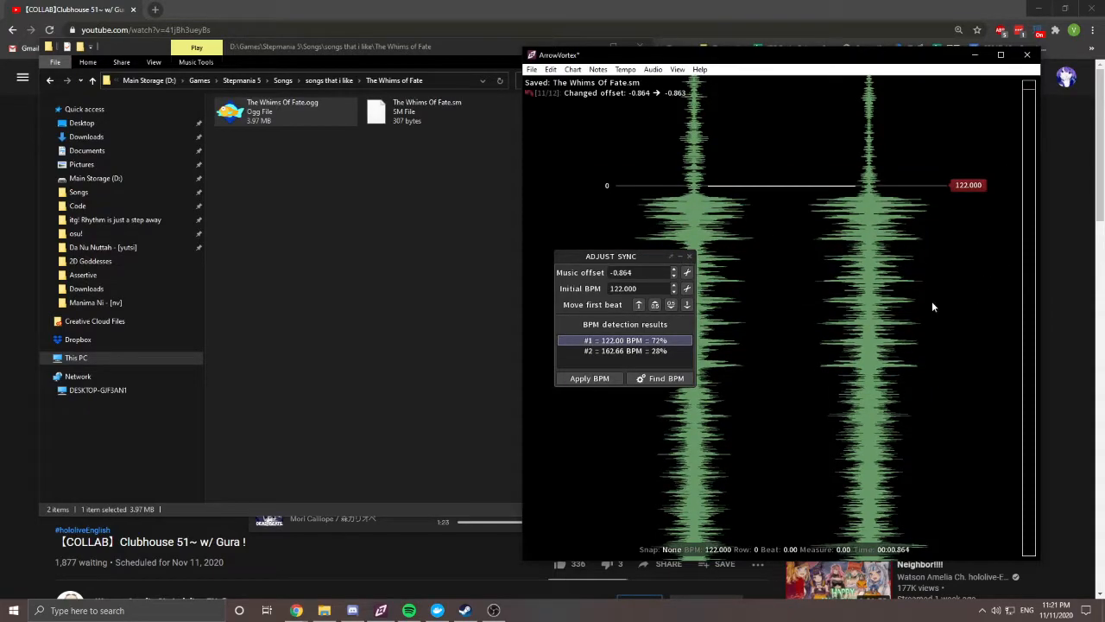
{"action": "key", "text": "ctrl+y"}
{"action": "key", "text": "ctrl+y"}
{"action": "key", "text": "ctrl+y"}
{"action": "key", "text": "ctrl+y"}
{"action": "key", "text": "ctrl+y"}
{"action": "key", "text": "ctrl+y"}
{"action": "key", "text": "ctrl+y"}
{"action": "key", "text": "ctrl+y"}
{"action": "key", "text": "ctrl+y"}
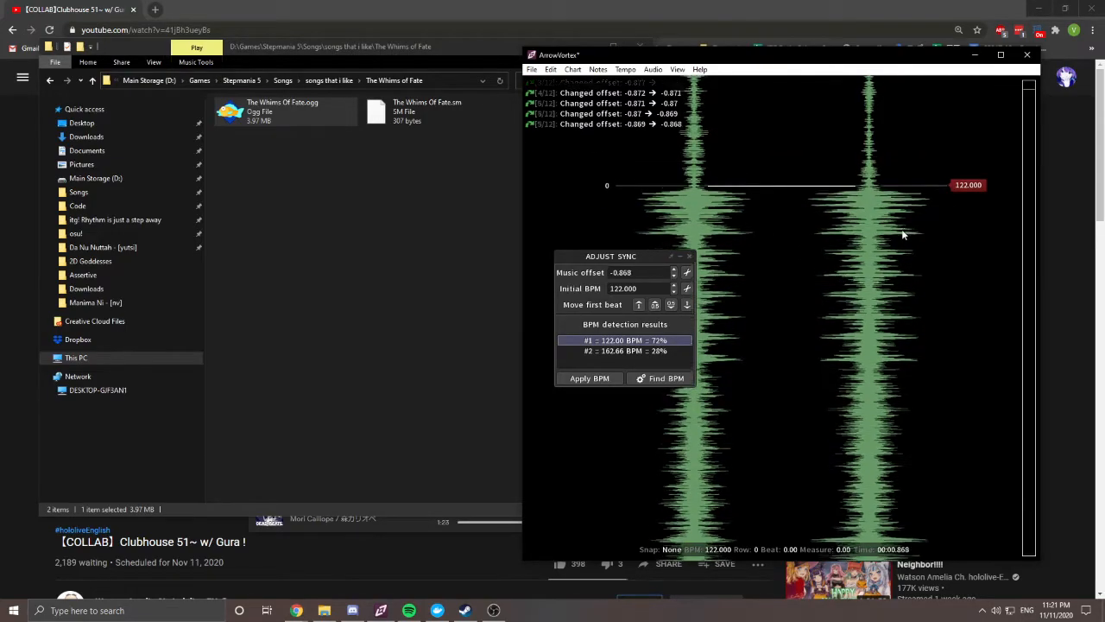
Step: Save the simfile with the -0.863 offset and close the sync settings
{"action": "key", "text": "ctrl+s"}
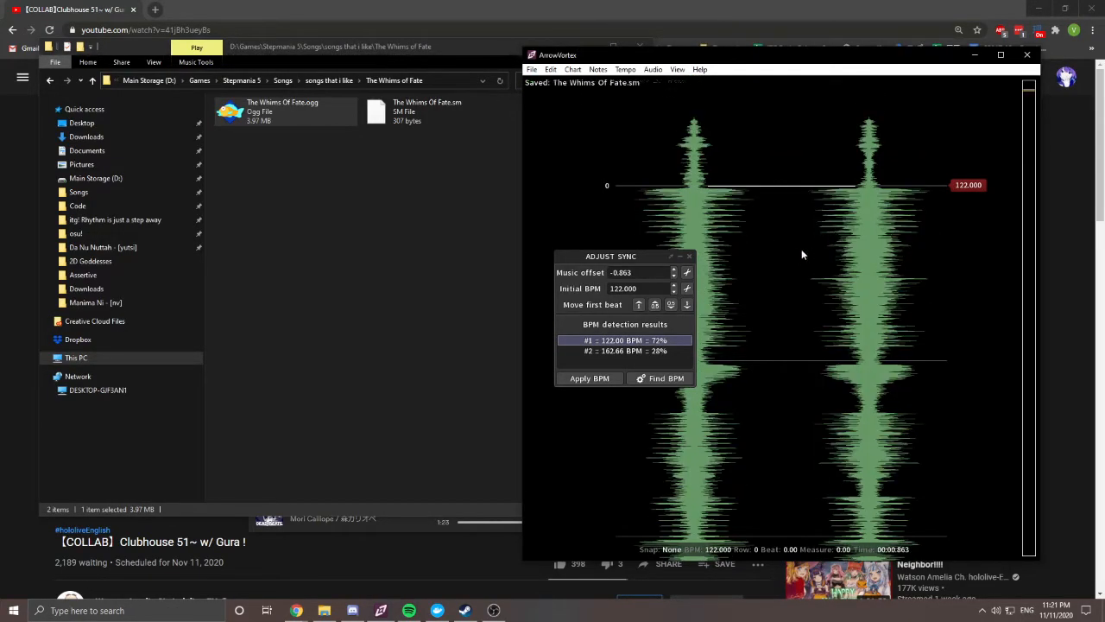
{"action": "left_click", "coordinate": [689, 257]}
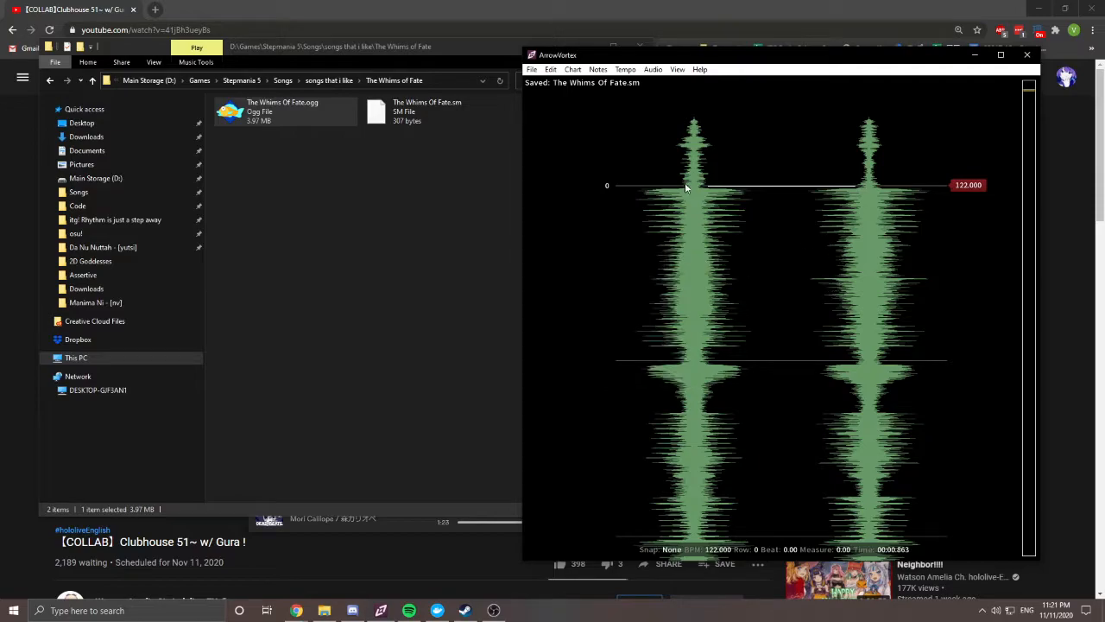
Step: Open the simfile properties and set the song title to "The Whims of Fate"
{"action": "left_click", "coordinate": [532, 69]}
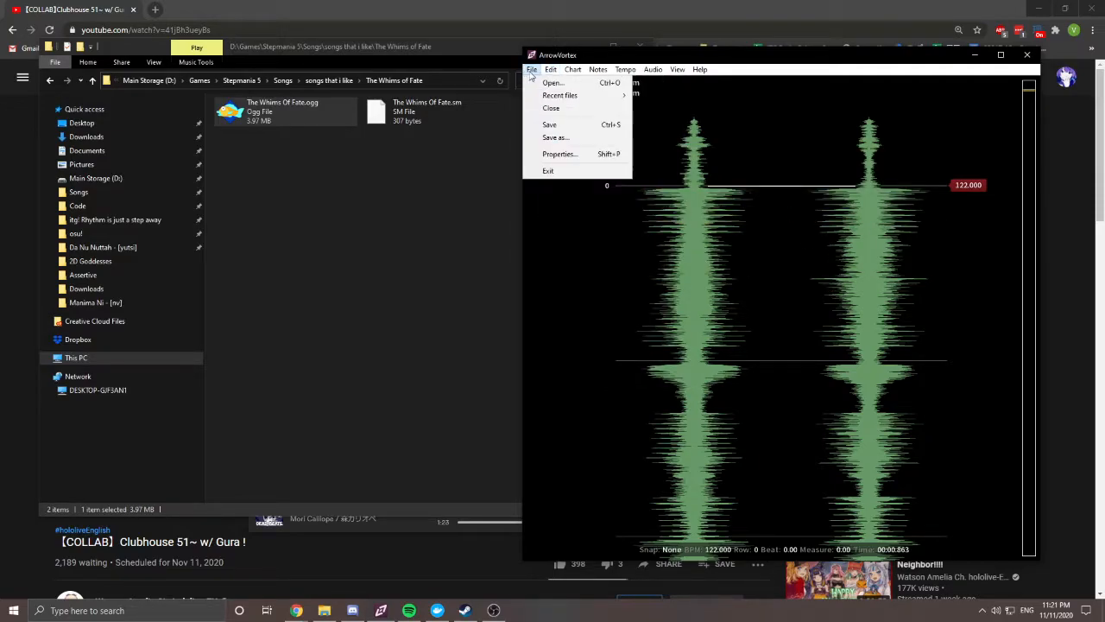
{"action": "left_click", "coordinate": [560, 154]}
{"action": "left_click_drag", "start_coordinate": [748, 225], "coordinate": [626, 140]}
{"action": "left_click", "coordinate": [532, 69]}
{"action": "left_click", "coordinate": [566, 154]}
{"action": "left_click", "coordinate": [688, 254]}
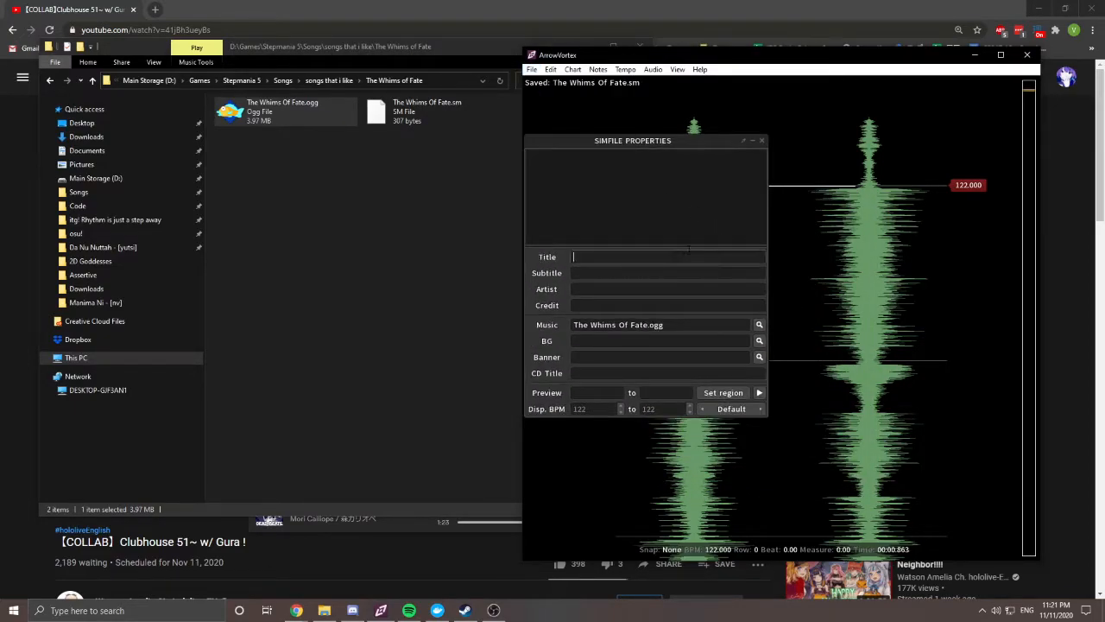
{"action": "type", "text": "The Whims of Fate"}
{"action": "key", "text": "Return"}
Step: Set the artist to "Shoji Meguro" and the credit to "nv" in the simfile properties
{"action": "left_click", "coordinate": [665, 290]}
{"action": "type", "text": "Shoji"}
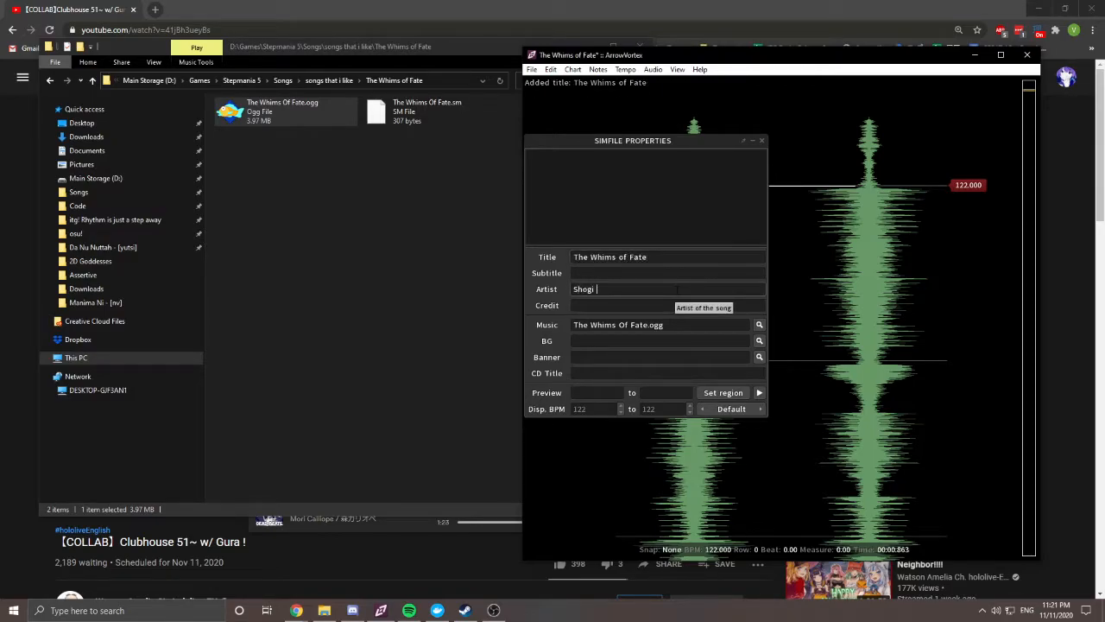
{"action": "type", "text": " Meguro"}
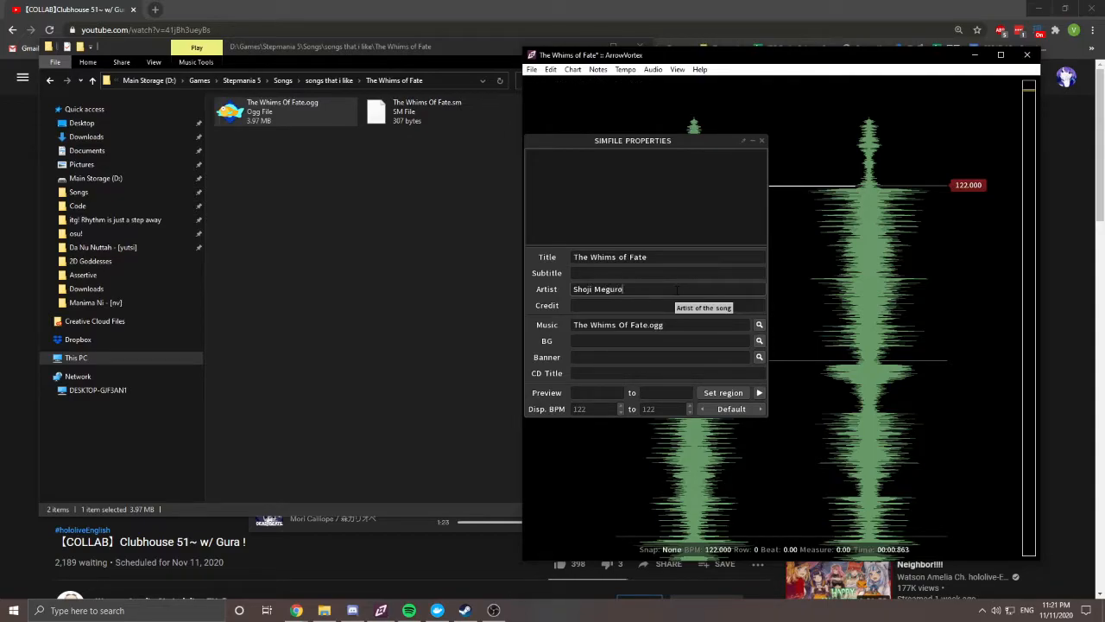
{"action": "left_click", "coordinate": [679, 305]}
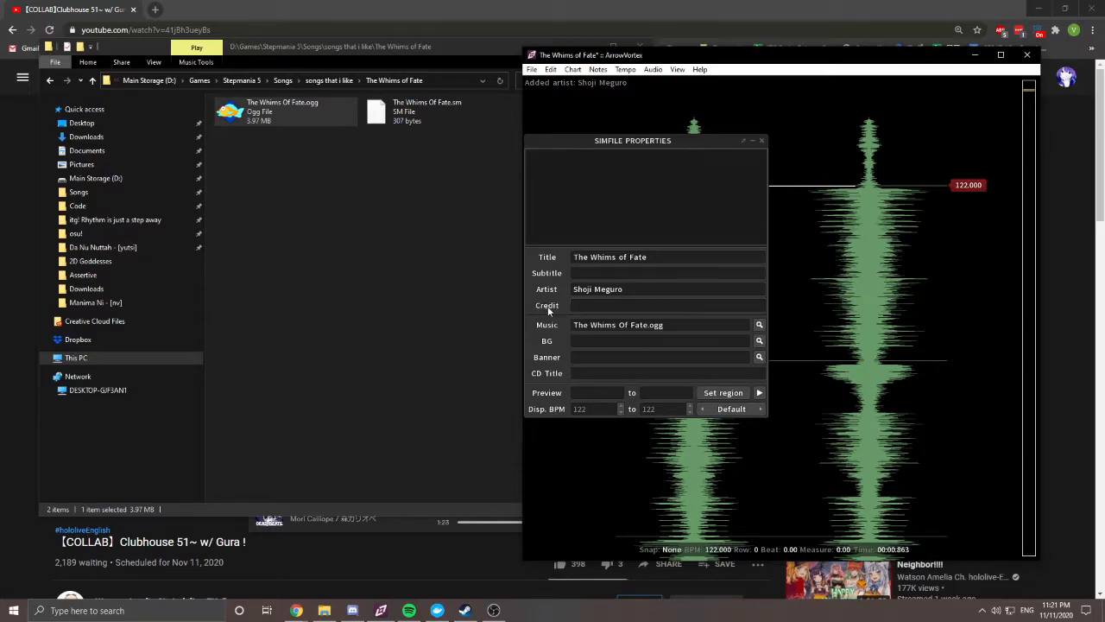
{"action": "type", "text": "nv"}
{"action": "key", "text": "Return"}
Step: Look in the epic pack's Mushroom Melodies folder for an example CD title image, and return to the Songs folder
{"action": "left_click", "coordinate": [401, 252]}
{"action": "key", "text": "alt+Left"}
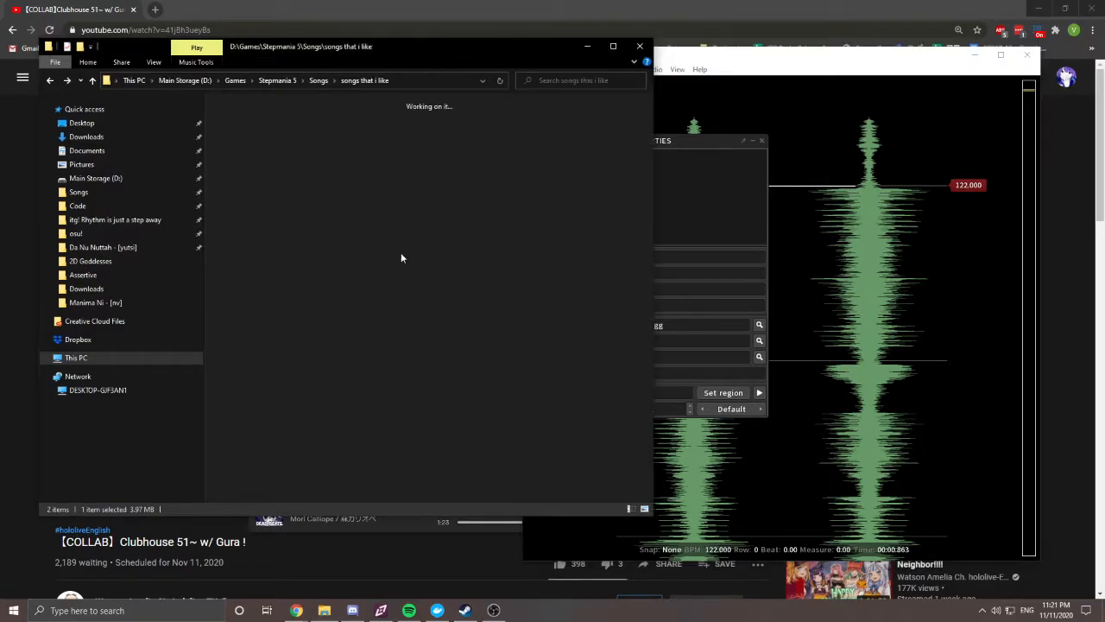
{"action": "key", "text": "alt+Left"}
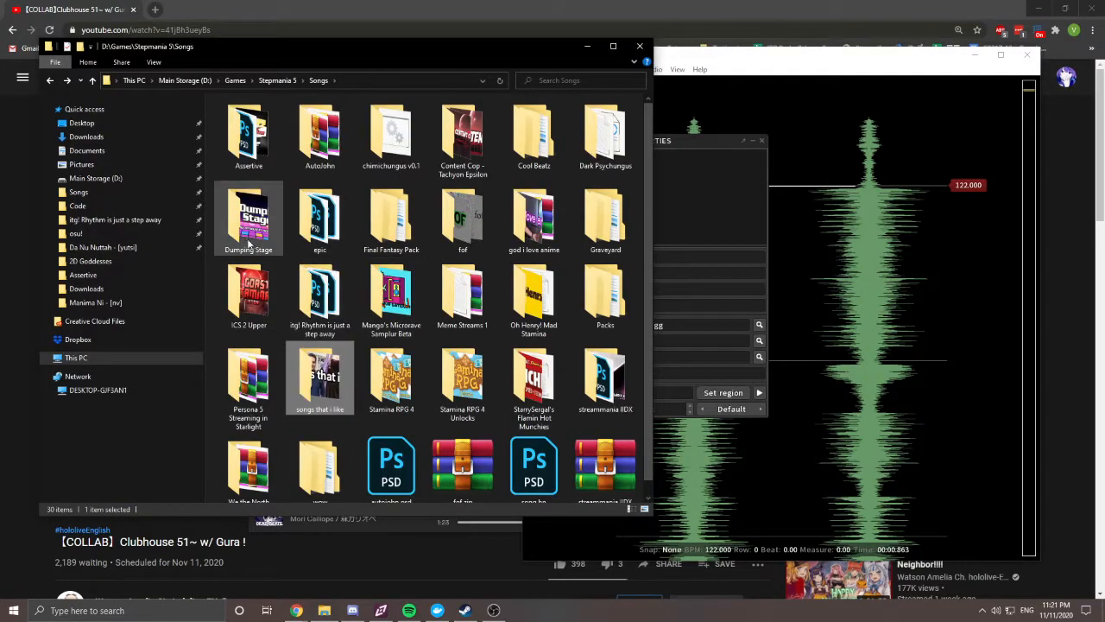
{"action": "double_click", "coordinate": [321, 220]}
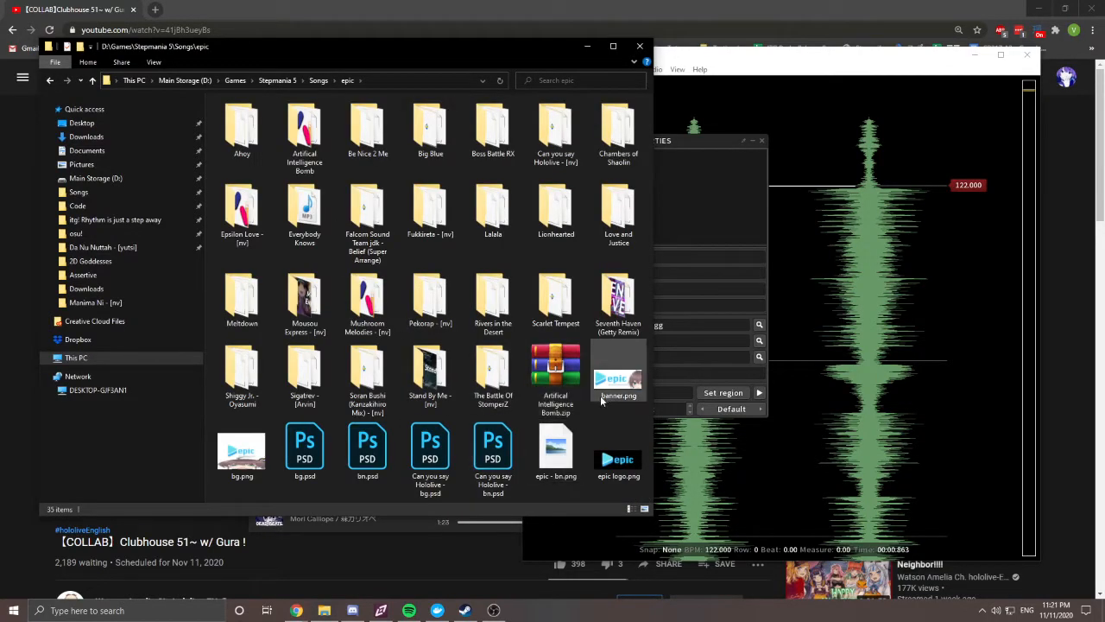
{"action": "double_click", "coordinate": [367, 302]}
{"action": "key", "text": "Down"}
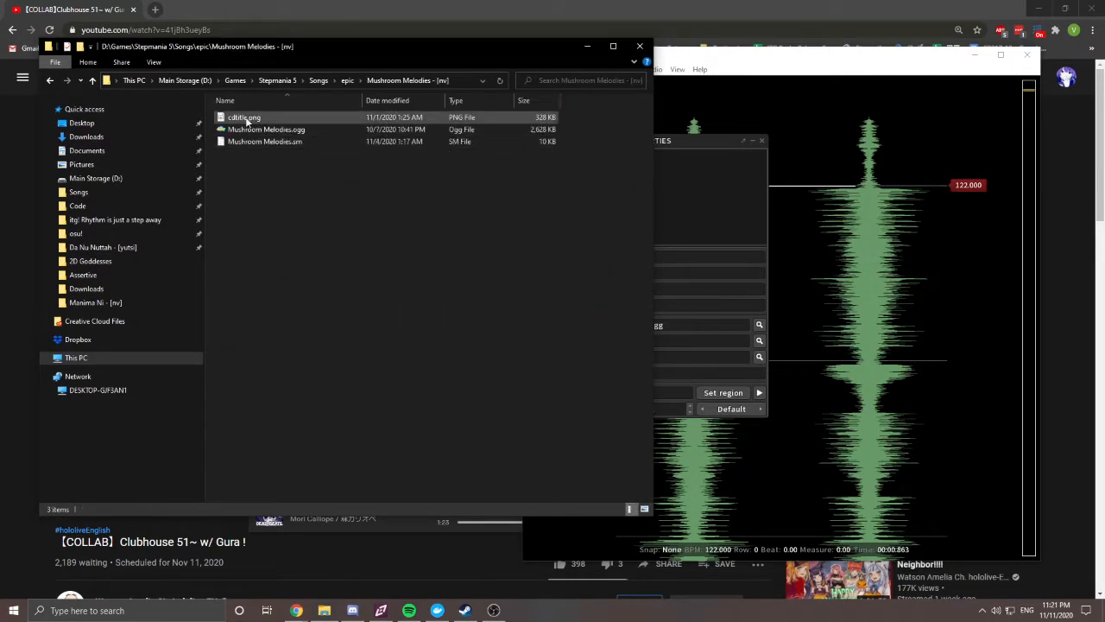
{"action": "key", "text": "BackSpace"}
{"action": "key", "text": "BackSpace"}
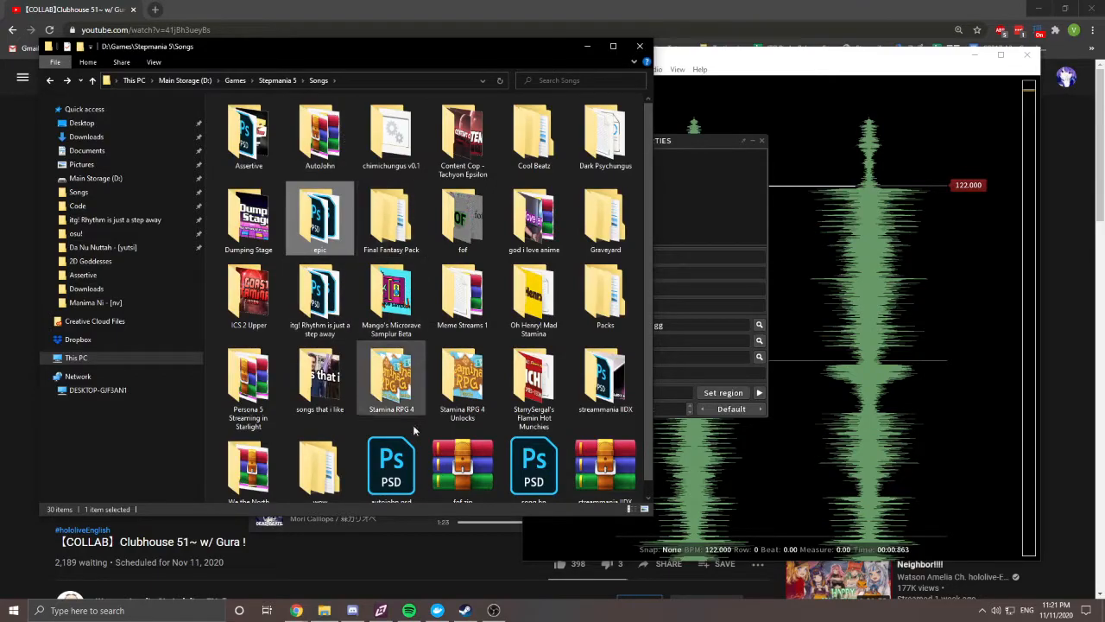
Step: Open the example cdtitle.png from the Aether Ritual folder in the "itg! Rhythm is just a step away" pack
{"action": "left_click", "coordinate": [737, 235]}
{"action": "left_click", "coordinate": [657, 373]}
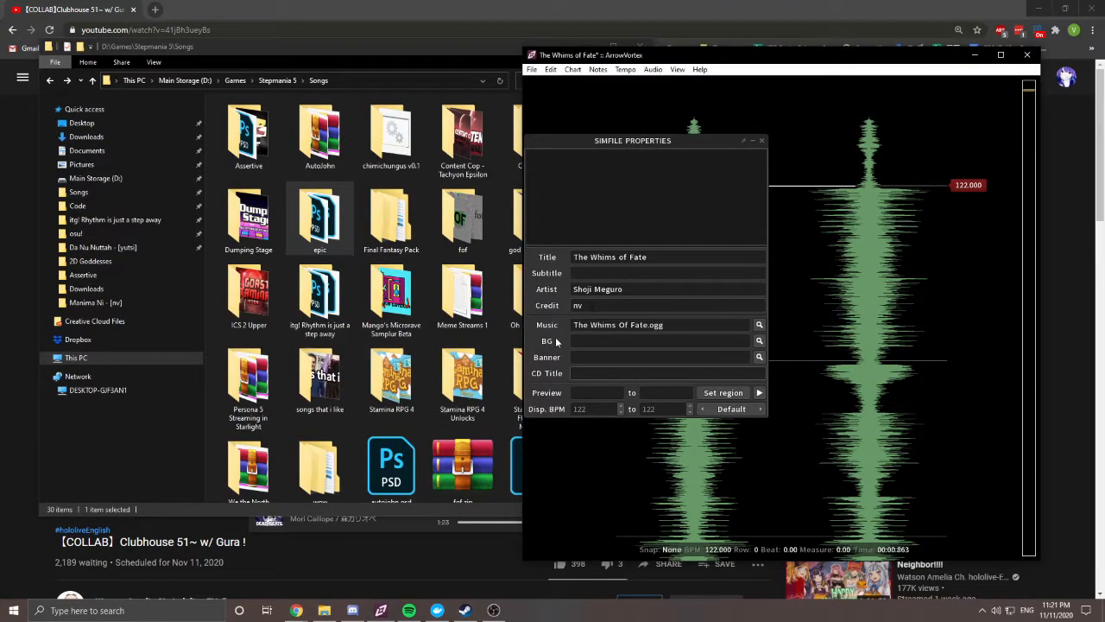
{"action": "double_click", "coordinate": [330, 320]}
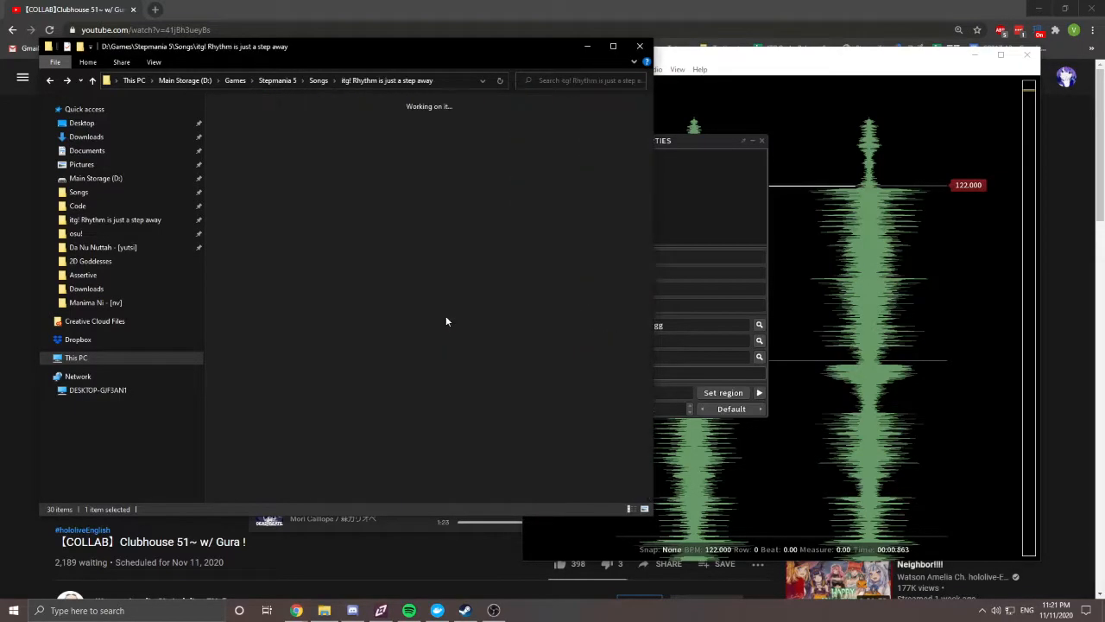
{"action": "left_click", "coordinate": [501, 211]}
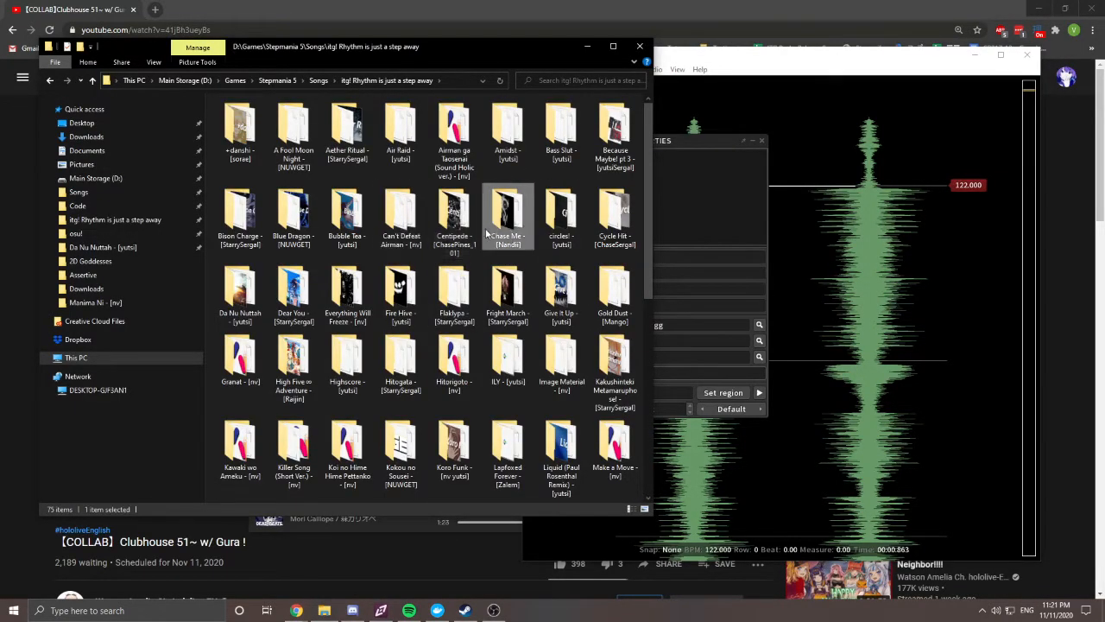
{"action": "double_click", "coordinate": [347, 130]}
{"action": "double_click", "coordinate": [494, 129]}
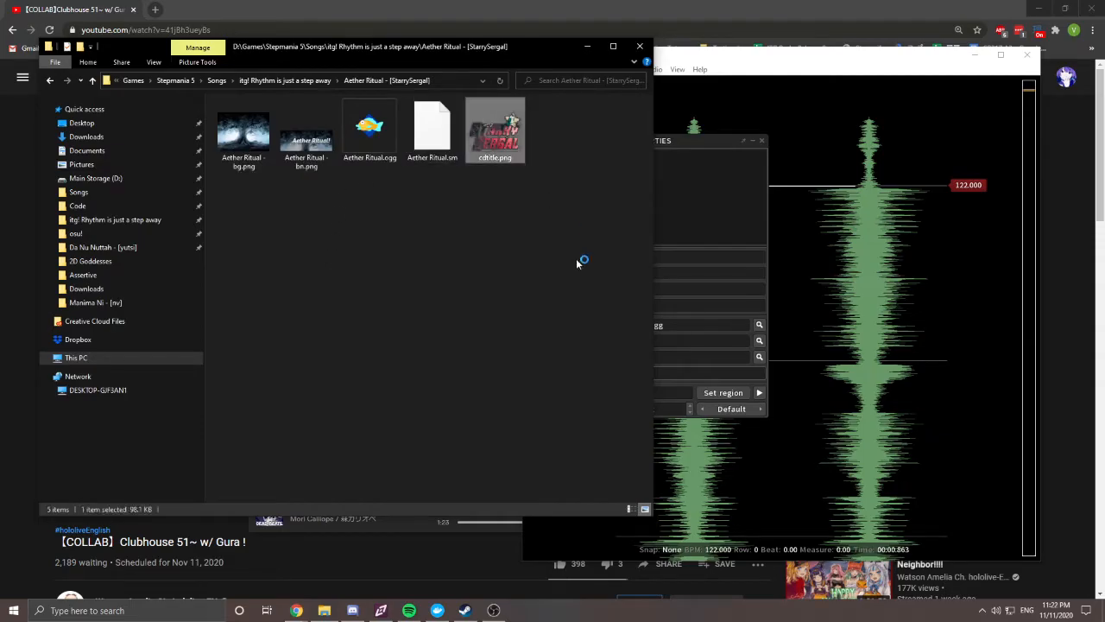
Step: Close the example CD title image and return to the Songs folder
{"action": "left_click", "coordinate": [1064, 6]}
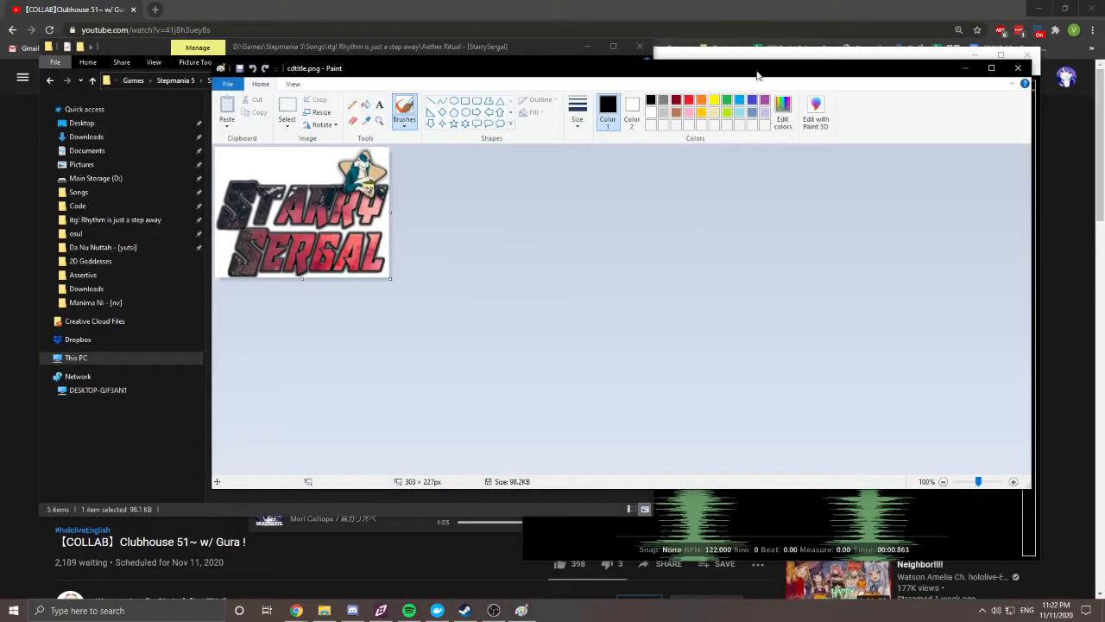
{"action": "left_click", "coordinate": [1018, 68]}
{"action": "key", "text": "alt+Left"}
{"action": "key", "text": "alt+Left"}
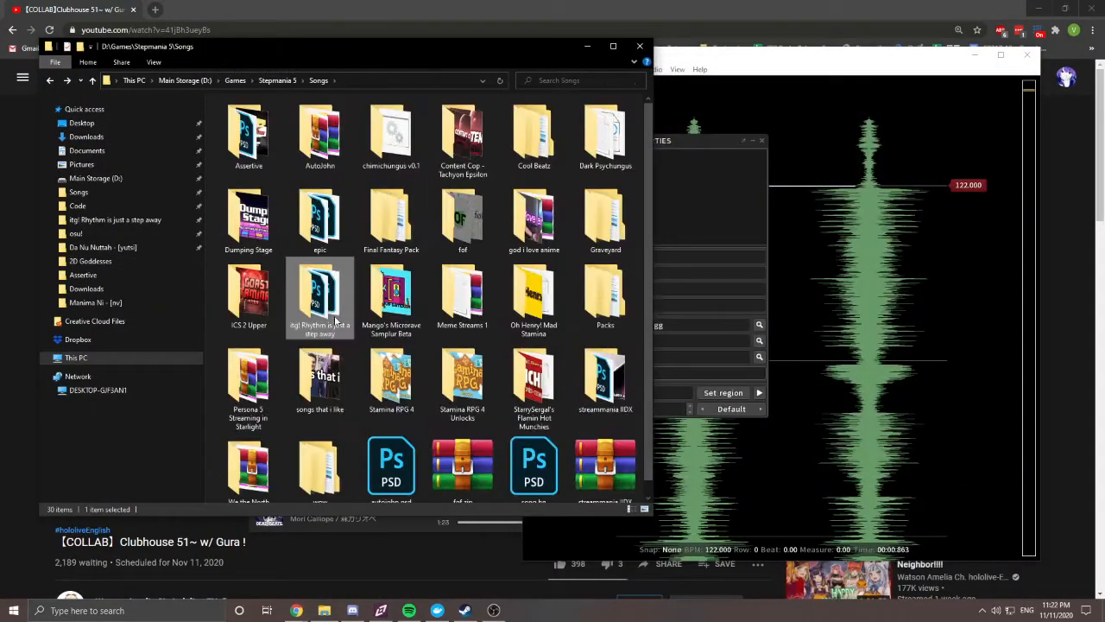
Step: View cdtitle.png in The Whims of Fate folder inside "songs that i like", and close the image
{"action": "double_click", "coordinate": [346, 406]}
{"action": "double_click", "coordinate": [263, 444]}
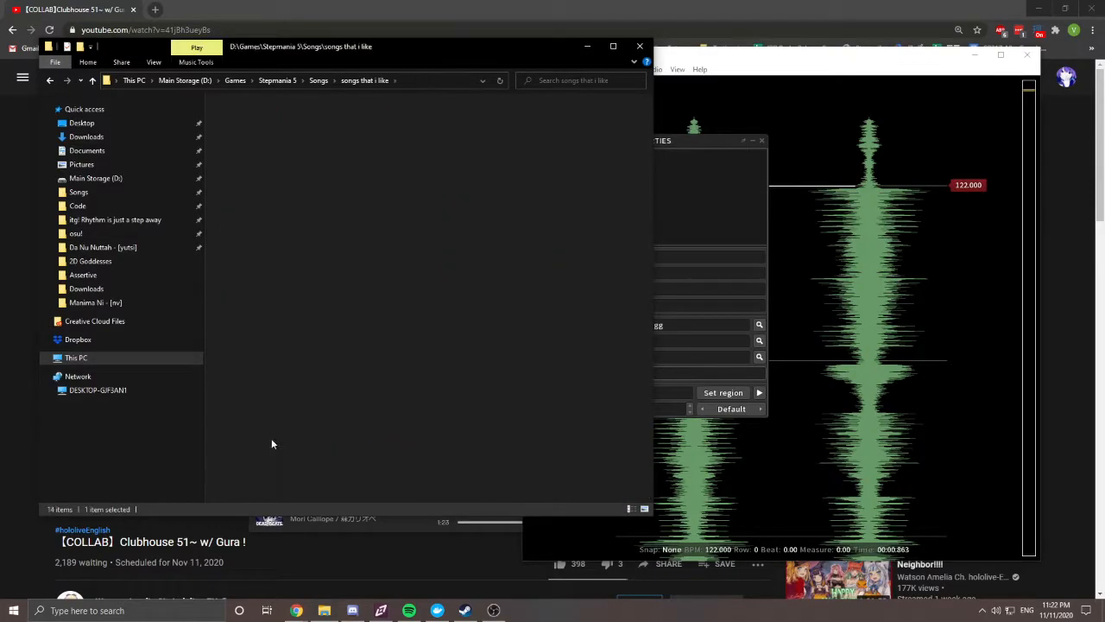
{"action": "left_click", "coordinate": [317, 122]}
{"action": "double_click", "coordinate": [284, 122]}
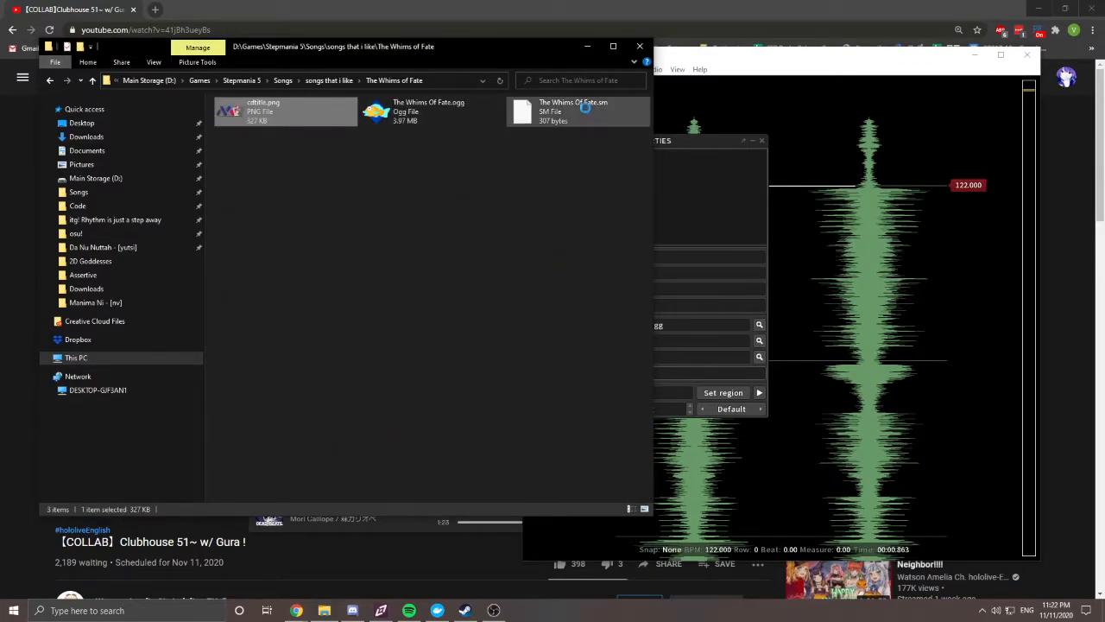
{"action": "left_click", "coordinate": [1019, 65]}
{"action": "left_click", "coordinate": [466, 342]}
Step: Set the CD title to cdtitle.png in the simfile properties of The Whims of Fate and save the simfile
{"action": "key", "text": "alt+Tab"}
{"action": "key", "text": "alt+Tab"}
{"action": "left_click", "coordinate": [669, 194]}
{"action": "left_click", "coordinate": [513, 288]}
{"action": "left_click", "coordinate": [670, 325]}
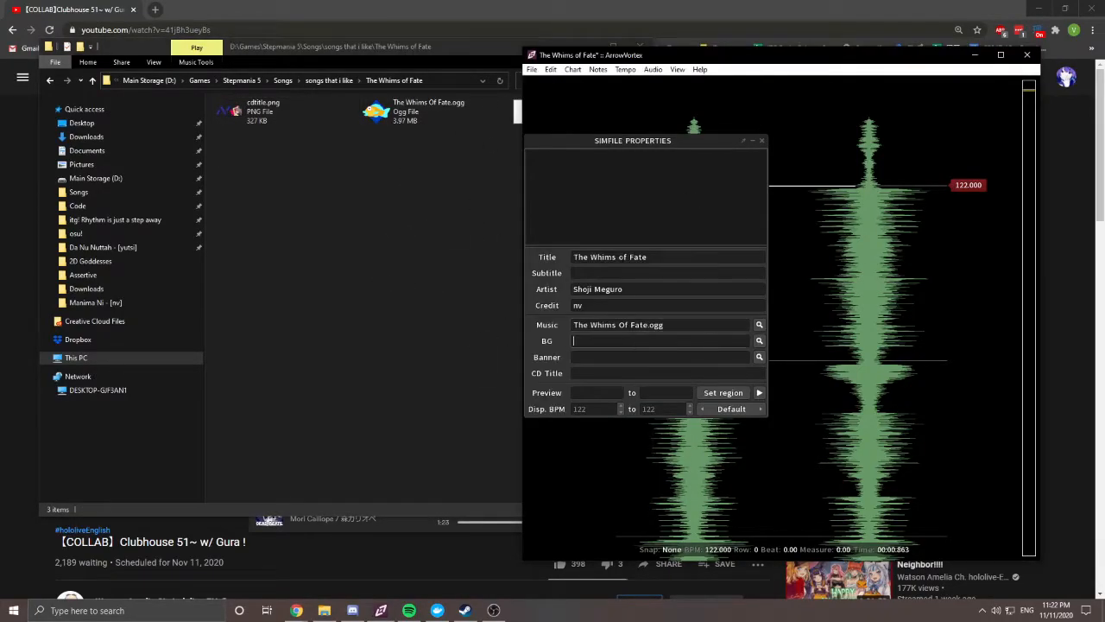
{"action": "left_click_drag", "start_coordinate": [659, 141], "coordinate": [712, 139]}
{"action": "left_click", "coordinate": [674, 372]}
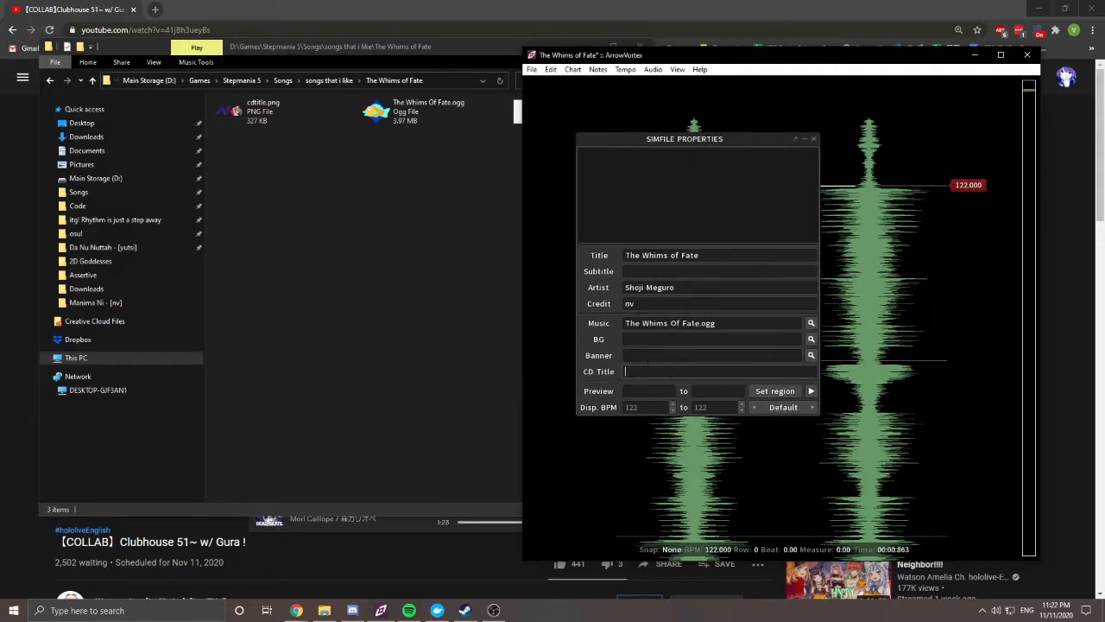
{"action": "type", "text": "cdtitle.png"}
{"action": "key", "text": "Return"}
{"action": "key", "text": "ctrl+s"}
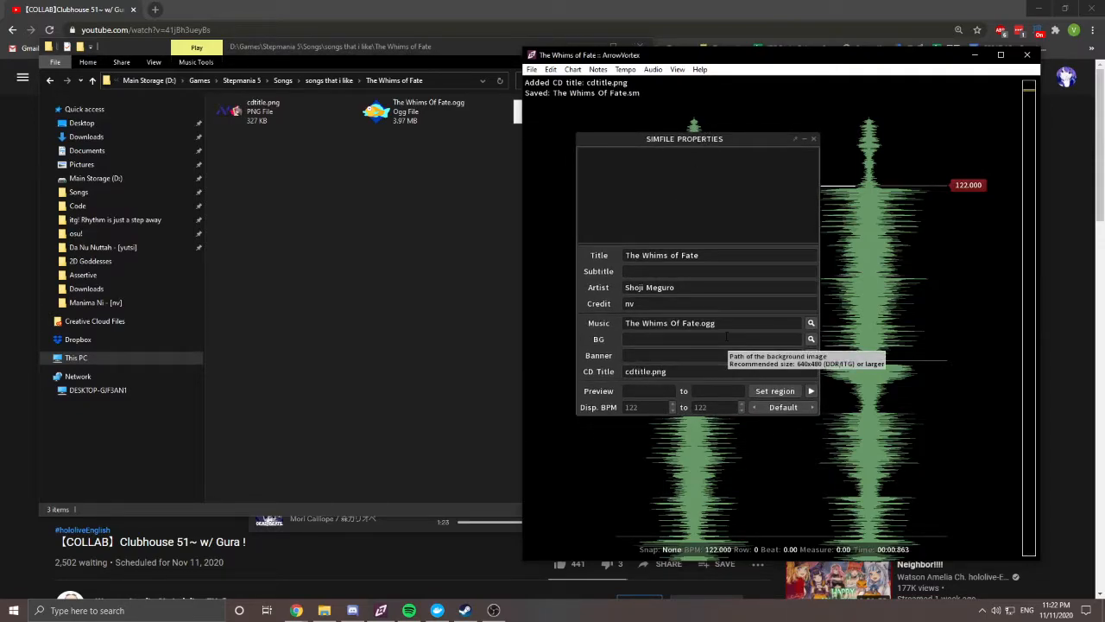
Step: Copy the background image fof - bg.png from the fof folder into the "songs that i like" folder
{"action": "left_click", "coordinate": [717, 349]}
{"action": "left_click", "coordinate": [457, 309]}
{"action": "left_click", "coordinate": [686, 335]}
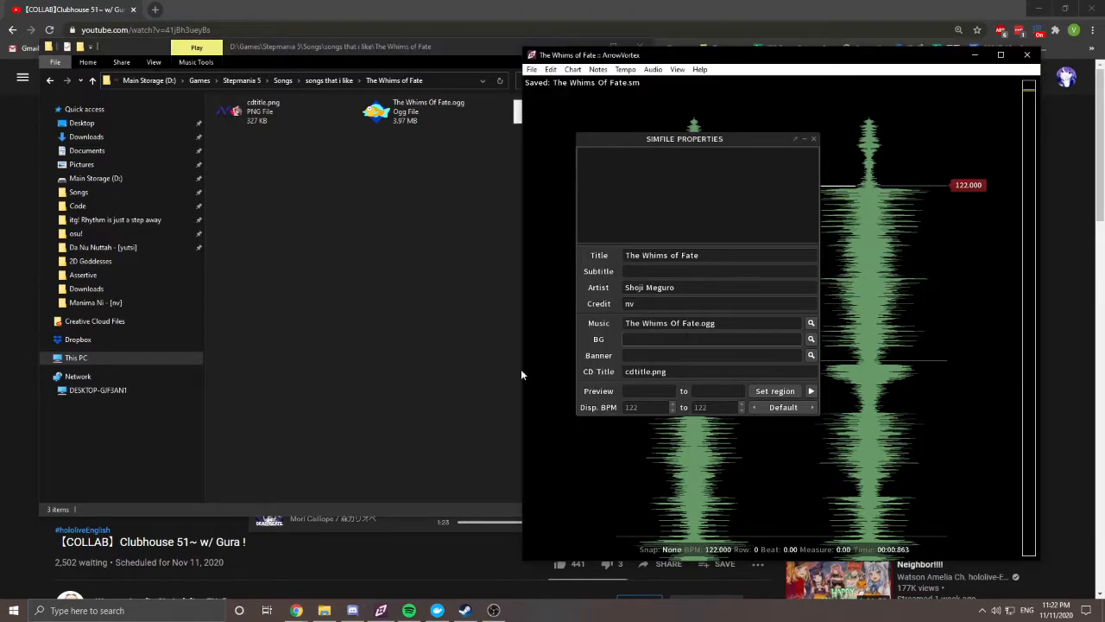
{"action": "left_click", "coordinate": [477, 331]}
{"action": "key", "text": "alt+Left"}
{"action": "key", "text": "alt+Left"}
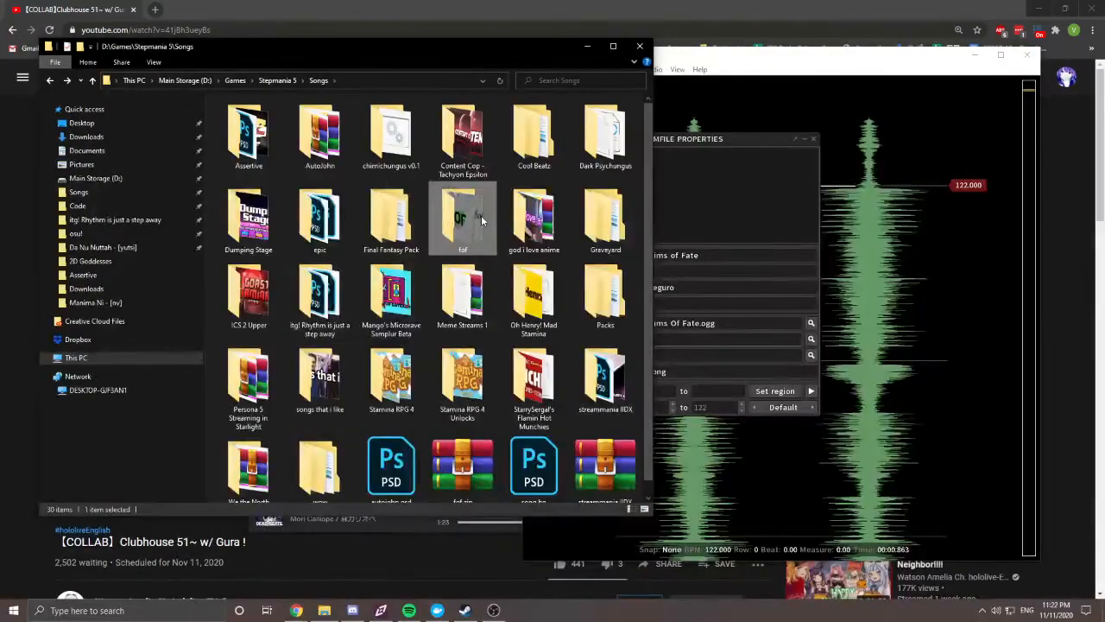
{"action": "double_click", "coordinate": [477, 221]}
{"action": "scroll", "coordinate": [345, 345], "scroll_direction": "down", "scroll_amount": 4}
{"action": "left_click", "coordinate": [335, 466]}
{"action": "key", "text": "alt+Left"}
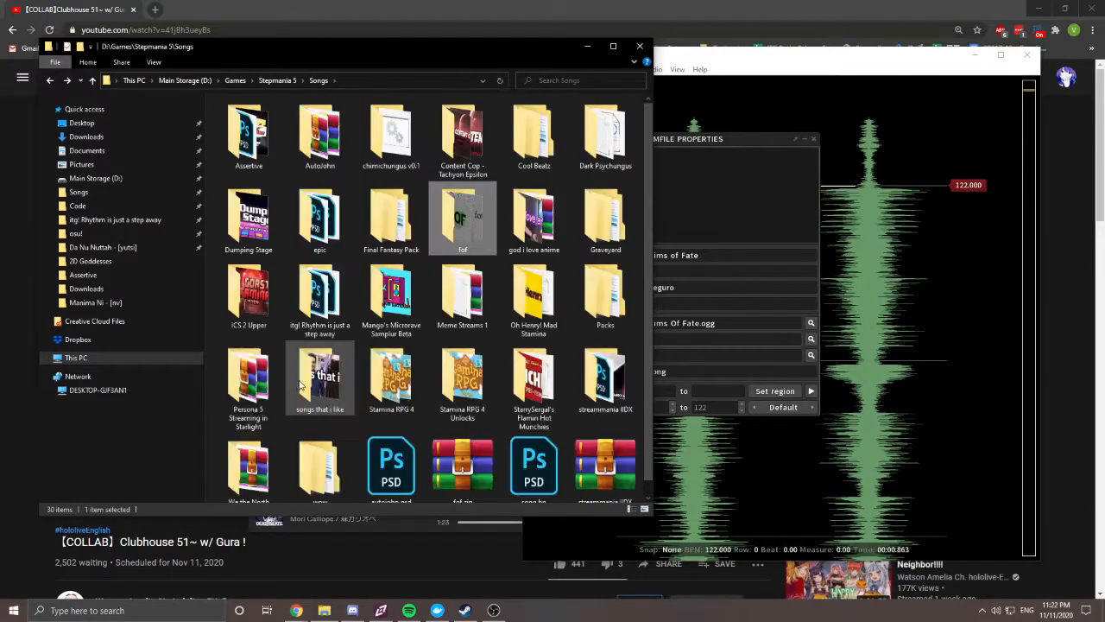
{"action": "double_click", "coordinate": [304, 380]}
{"action": "key", "text": "ctrl+v"}
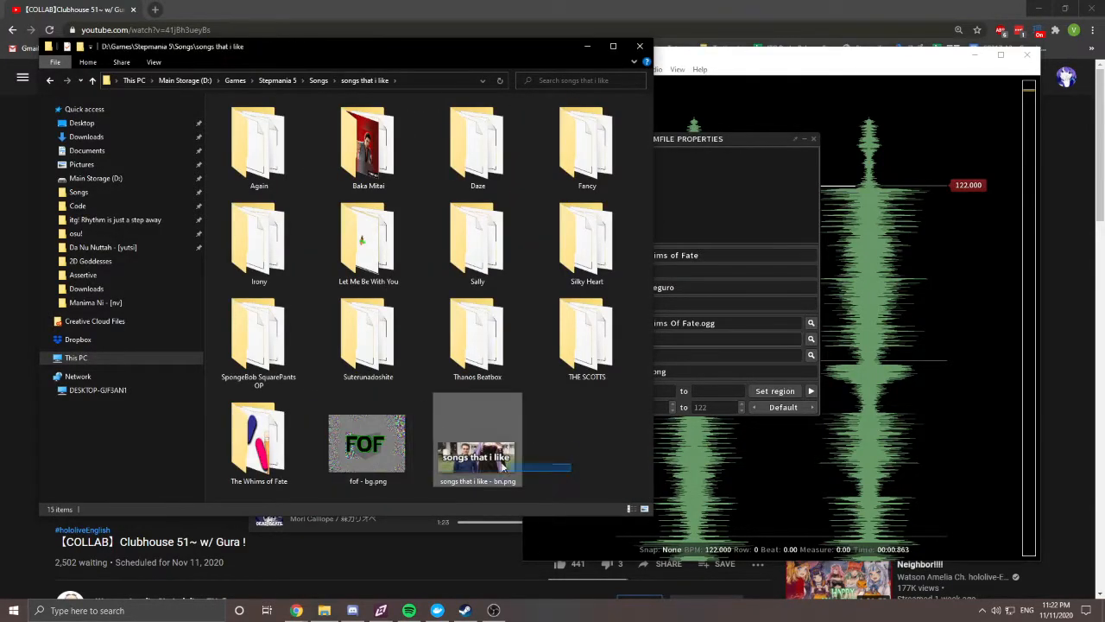
Step: Set the simfile's background to "../fof - bg.png"
{"action": "left_click", "coordinate": [302, 122]}
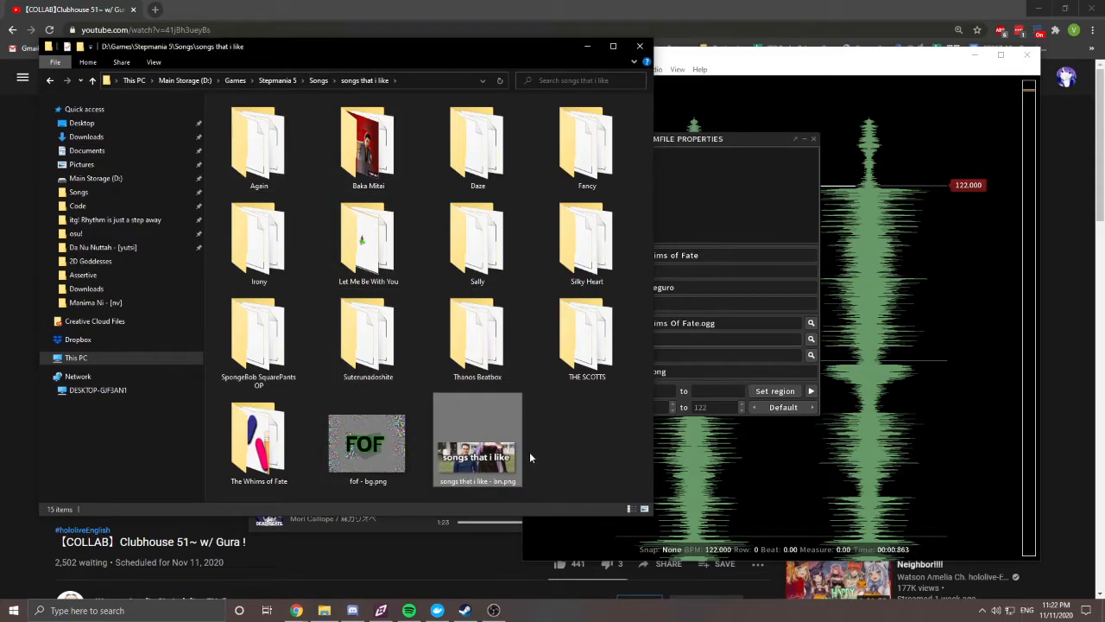
{"action": "key", "text": "alt+Tab"}
{"action": "left_click", "coordinate": [660, 339]}
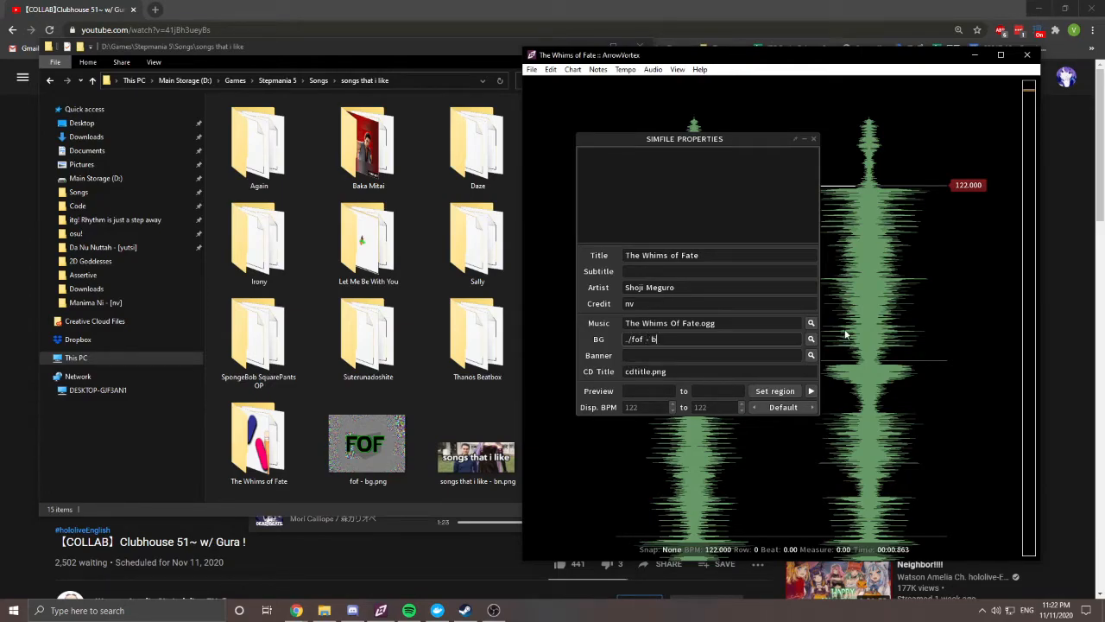
{"action": "key", "text": "Return"}
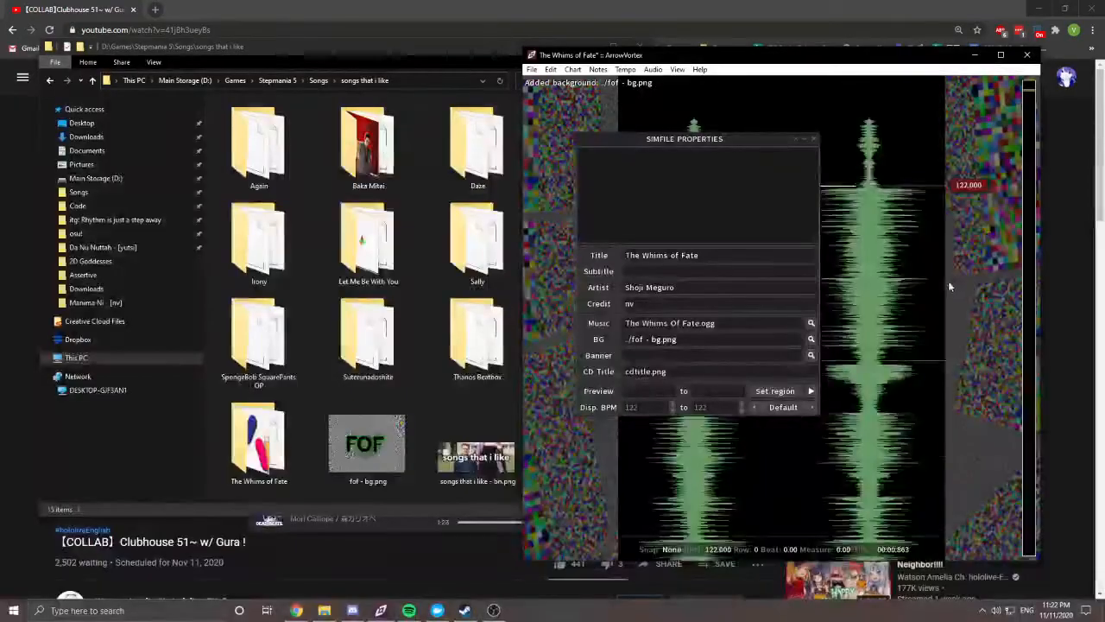
Step: Set the simfile's banner to "../songs that i like - bn.png" and save the simfile
{"action": "left_click_drag", "start_coordinate": [682, 140], "coordinate": [637, 284]}
{"action": "left_click_drag", "start_coordinate": [1038, 498], "coordinate": [775, 131]}
{"action": "left_click_drag", "start_coordinate": [654, 285], "coordinate": [682, 181]}
{"action": "left_click", "coordinate": [690, 402]}
{"action": "type", "text": "../songs that i like -"}
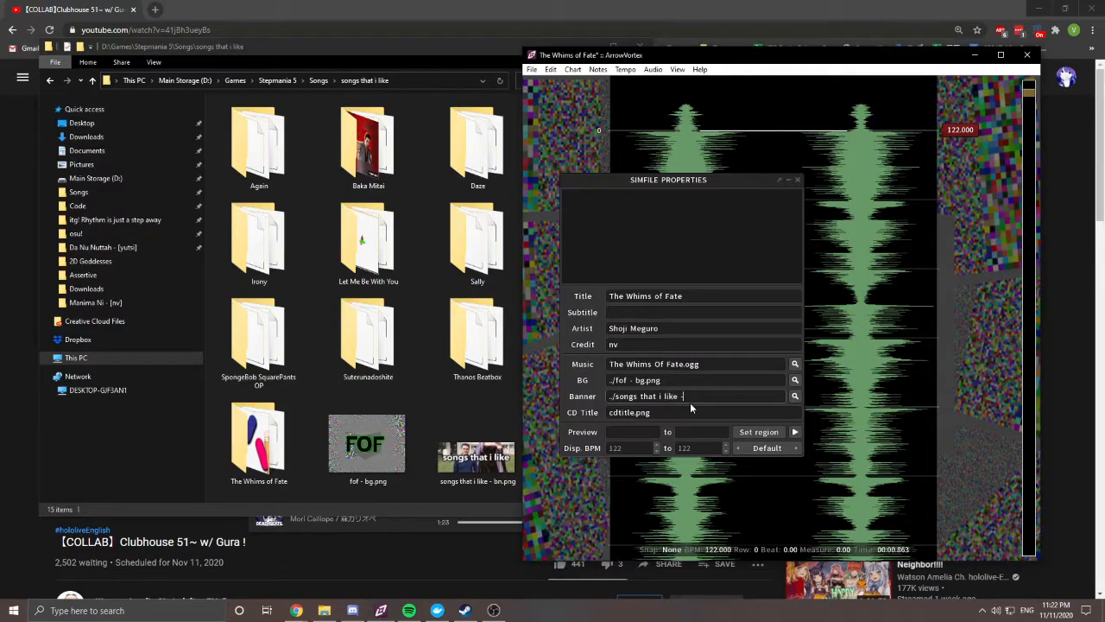
{"action": "type", "text": "ng"}
{"action": "key", "text": "Return"}
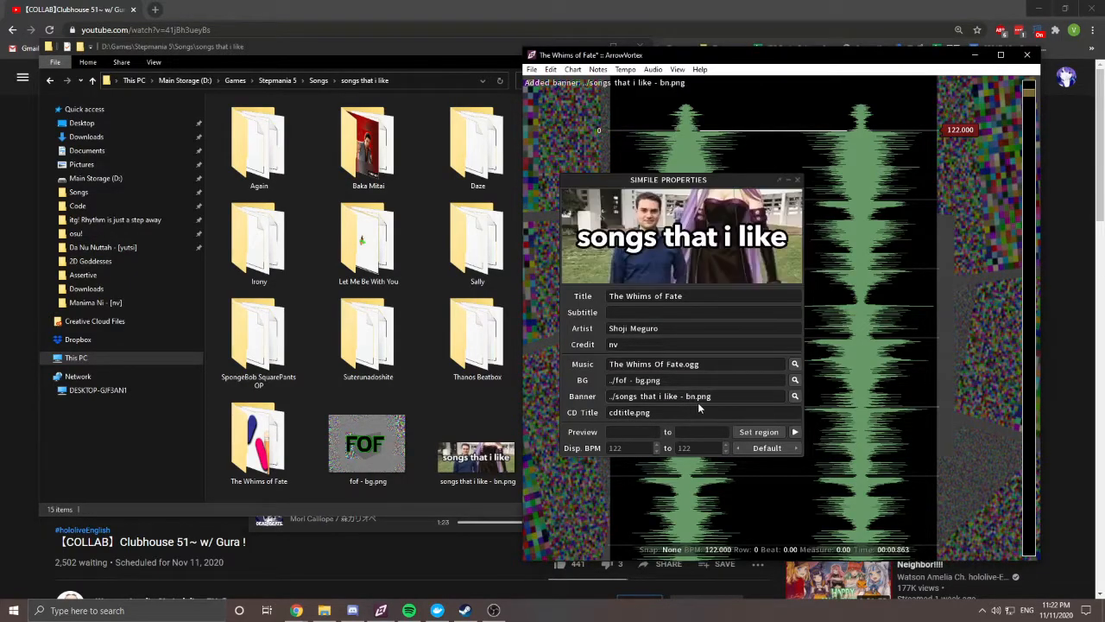
{"action": "key", "text": "ctrl+s"}
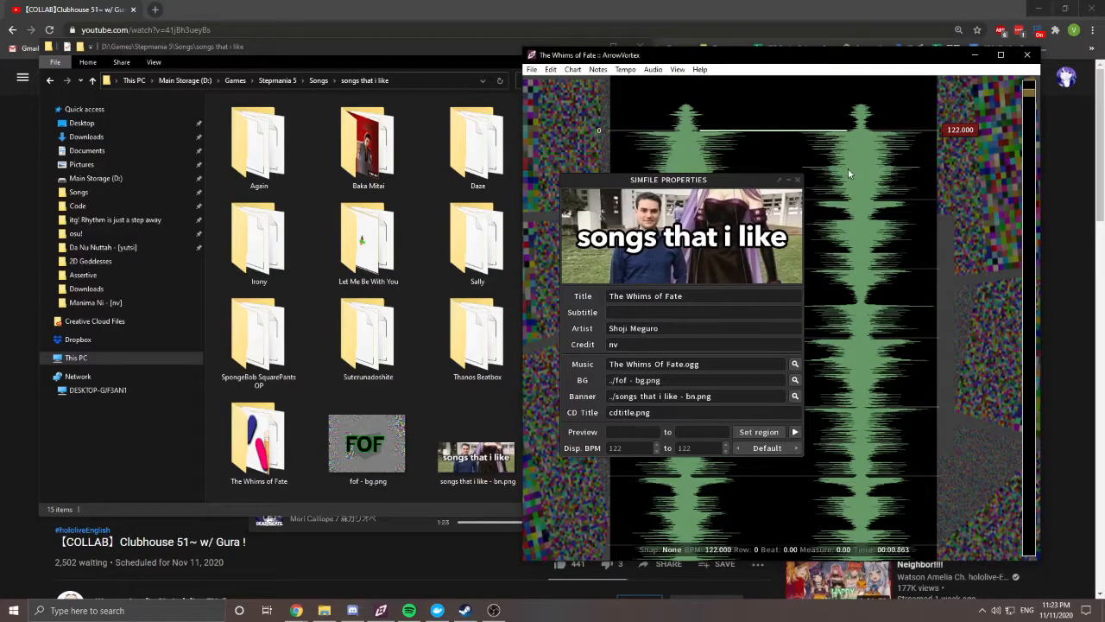
Step: Close the simfile properties, return to the start of the song and set the snap to 4th notes
{"action": "scroll", "coordinate": [851, 171], "scroll_direction": "down", "scroll_amount": 5}
{"action": "left_click", "coordinate": [798, 179]}
{"action": "scroll", "coordinate": [823, 204], "scroll_direction": "down", "scroll_amount": 2}
{"action": "scroll", "coordinate": [816, 194], "scroll_direction": "up", "scroll_amount": 1}
{"action": "key", "text": "Left"}
{"action": "key", "text": "Right"}
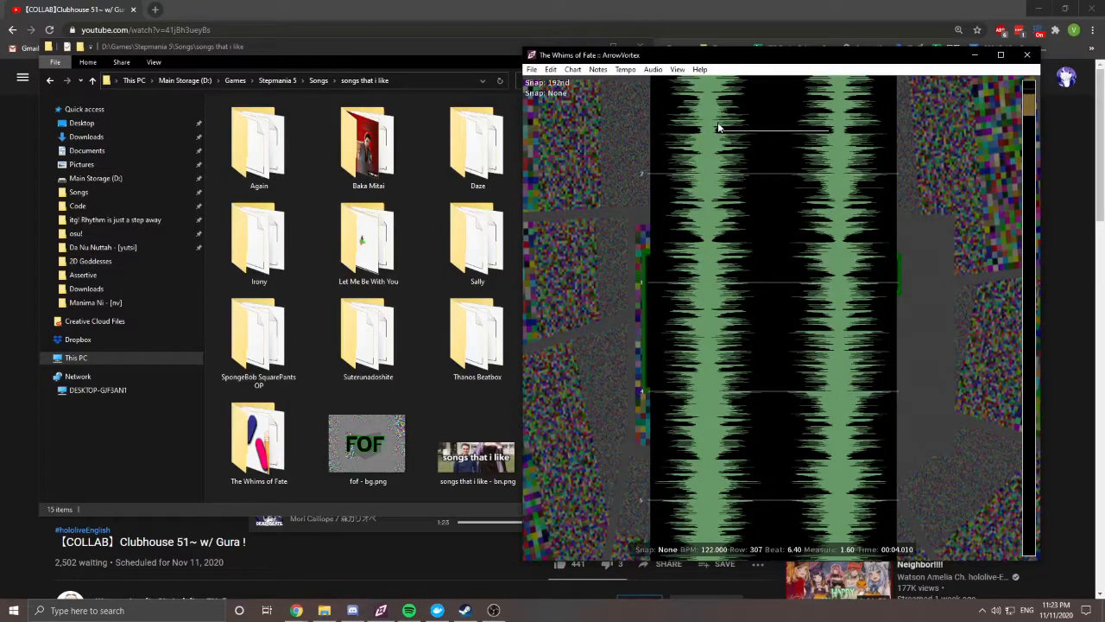
{"action": "key", "text": "Home"}
{"action": "key", "text": "Right"}
{"action": "scroll", "coordinate": [639, 157], "scroll_direction": "down", "scroll_amount": 3}
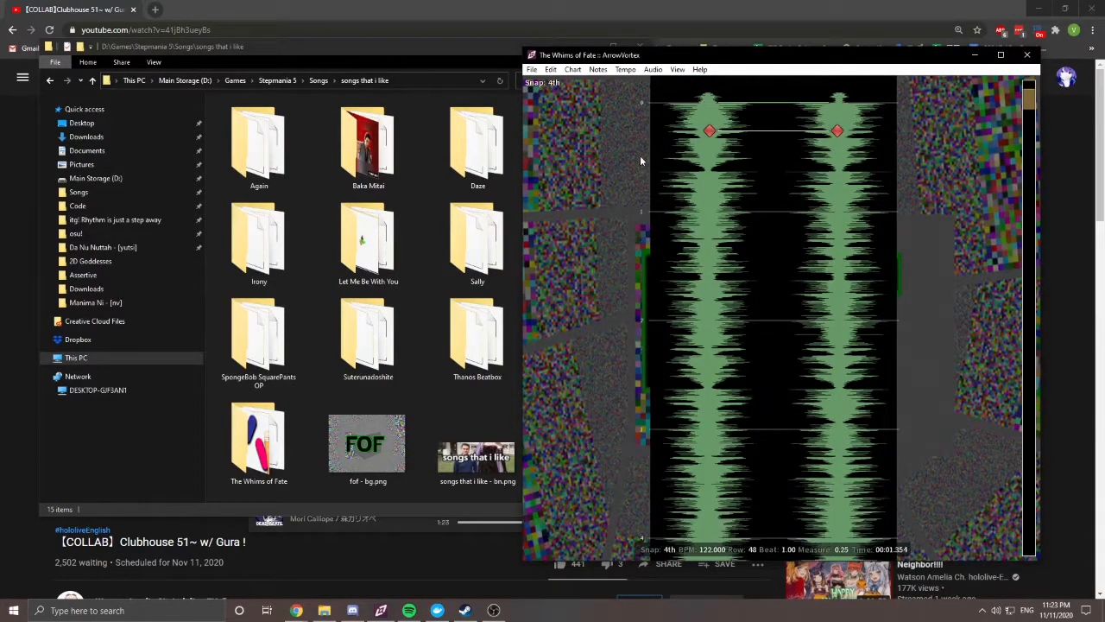
Step: Select the one-measure region from measure 0 to measure 1
{"action": "scroll", "coordinate": [661, 195], "scroll_direction": "down", "scroll_amount": 1}
{"action": "key", "text": "Tab"}
{"action": "scroll", "coordinate": [664, 199], "scroll_direction": "up", "scroll_amount": 4}
{"action": "left_click_drag", "start_coordinate": [628, 83], "coordinate": [873, 300]}
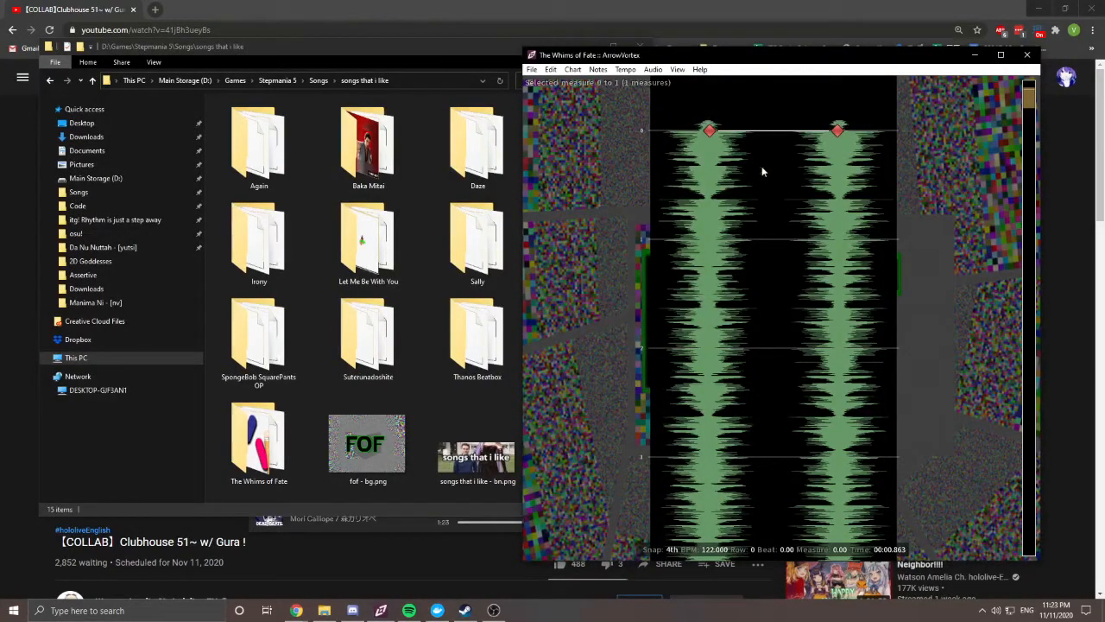
Step: Select the 16-measure region from measure 0 to measure 16
{"action": "scroll", "coordinate": [725, 216], "scroll_direction": "down", "scroll_amount": 20}
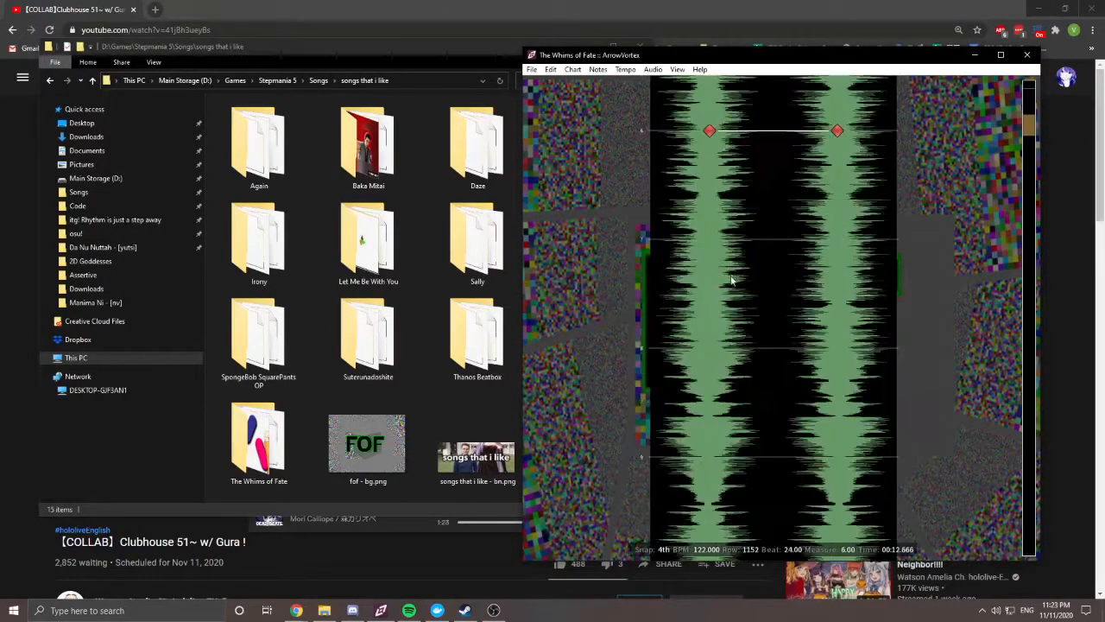
{"action": "scroll", "coordinate": [732, 276], "scroll_direction": "down", "scroll_amount": 4}
{"action": "scroll", "coordinate": [734, 280], "scroll_direction": "down", "scroll_amount": 10}
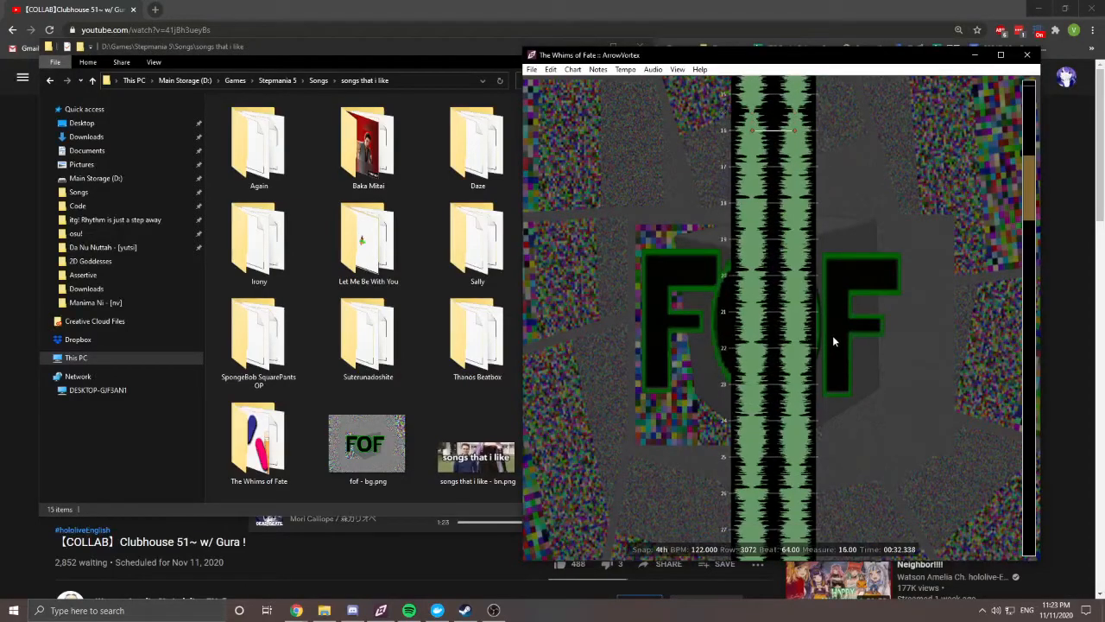
{"action": "scroll", "coordinate": [834, 336], "scroll_direction": "up", "scroll_amount": 2}
{"action": "key", "text": "Tab"}
{"action": "scroll", "coordinate": [759, 296], "scroll_direction": "up", "scroll_amount": 4}
Step: Reopen the simfile properties, set the music preview to the selected region and save the simfile
{"action": "left_click", "coordinate": [550, 70]}
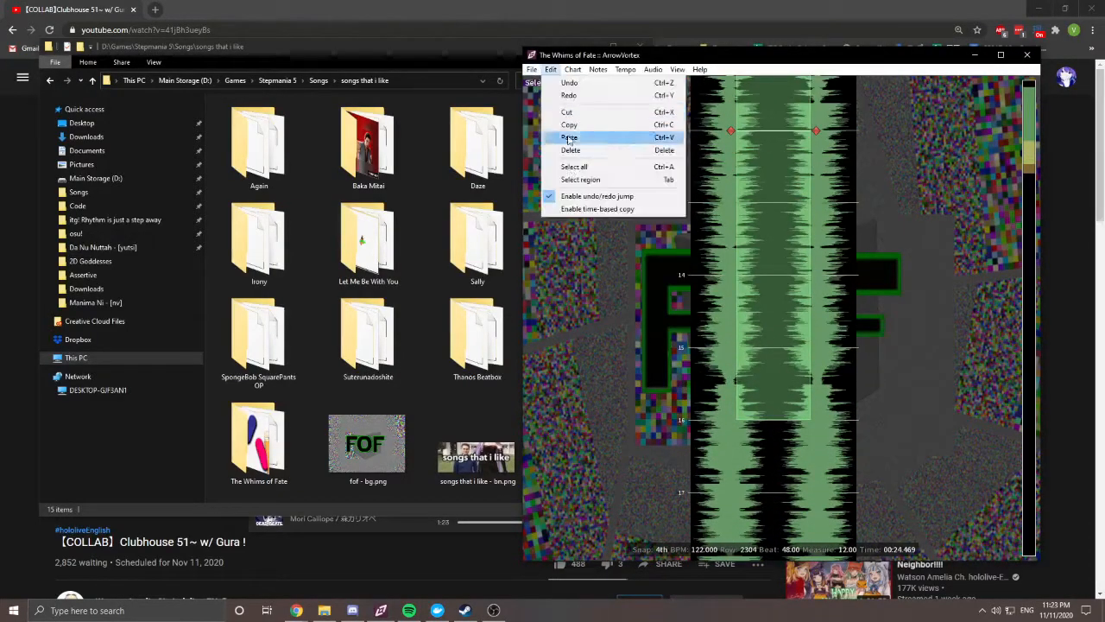
{"action": "mouse_move", "coordinate": [532, 70]}
{"action": "left_click", "coordinate": [574, 152]}
{"action": "left_click", "coordinate": [902, 479]}
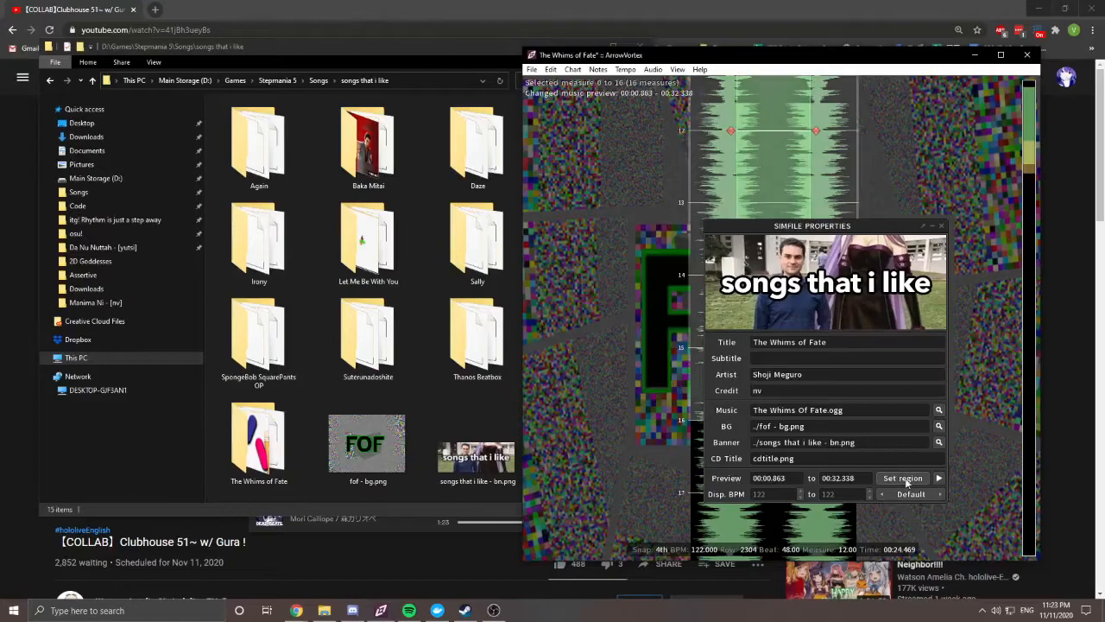
{"action": "scroll", "coordinate": [654, 317], "scroll_direction": "up", "scroll_amount": 10}
{"action": "left_click_drag", "start_coordinate": [874, 225], "coordinate": [693, 225]}
{"action": "scroll", "coordinate": [869, 200], "scroll_direction": "up", "scroll_amount": 8}
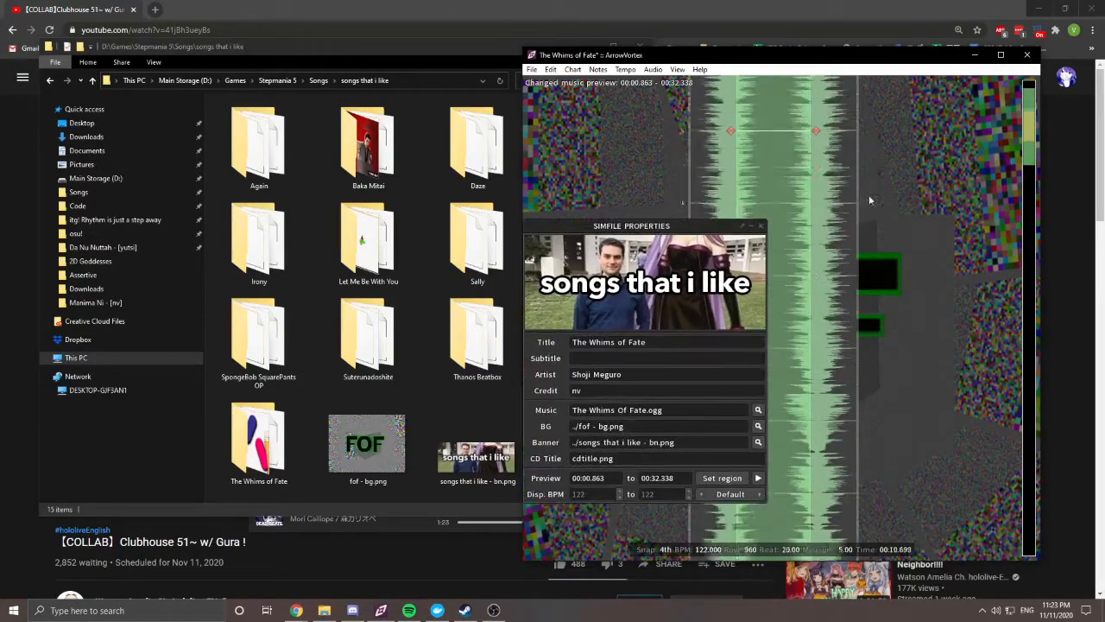
{"action": "scroll", "coordinate": [870, 199], "scroll_direction": "up", "scroll_amount": 10}
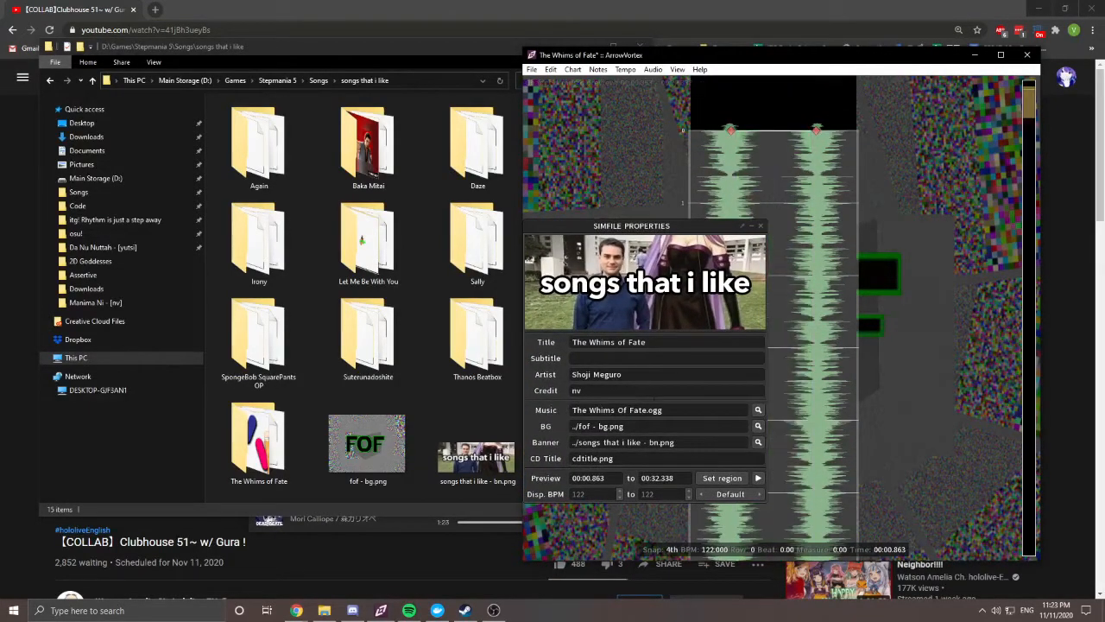
{"action": "key", "text": "ctrl+s"}
Step: Play the music preview briefly, stop it and return to the start of the song
{"action": "scroll", "coordinate": [807, 314], "scroll_direction": "up", "scroll_amount": 3}
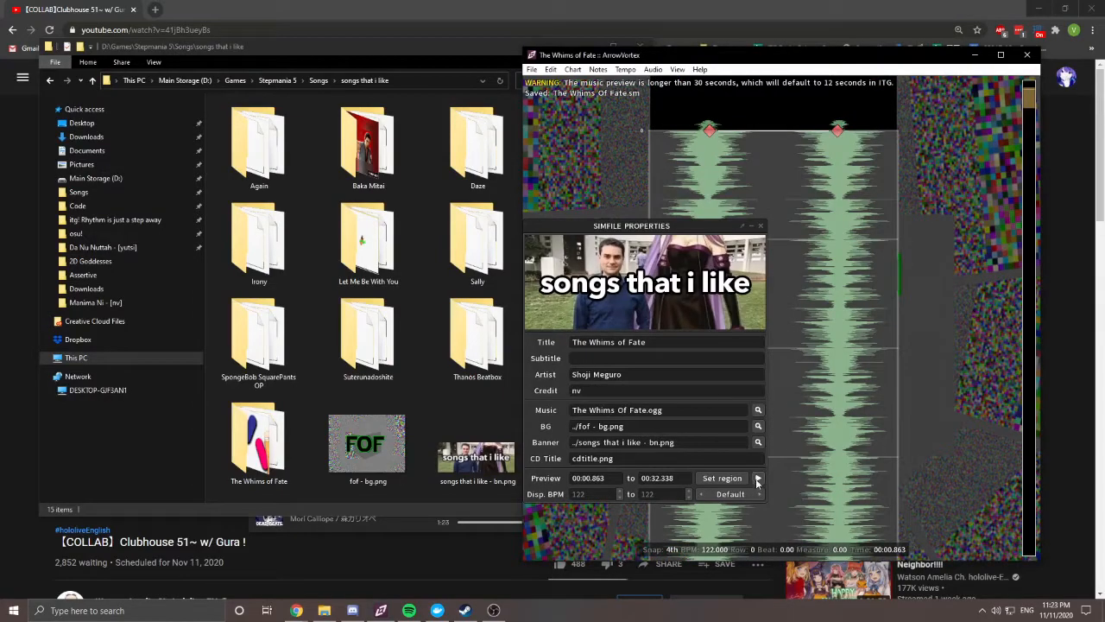
{"action": "left_click", "coordinate": [757, 478]}
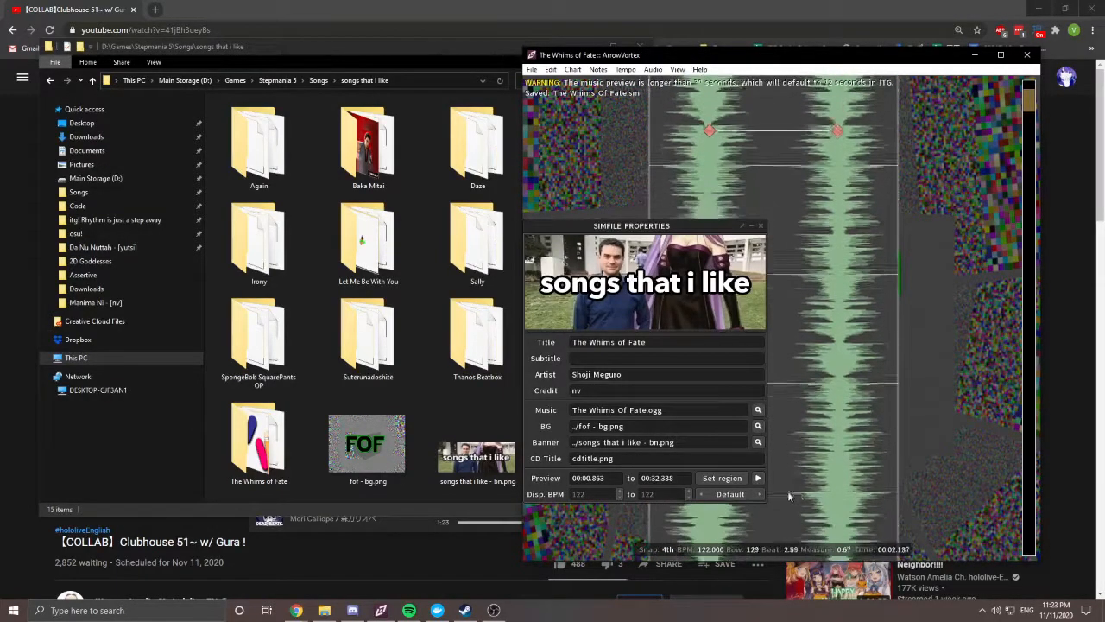
{"action": "key", "text": "space"}
{"action": "left_click_drag", "start_coordinate": [1030, 138], "coordinate": [1030, 170]}
{"action": "key", "text": "Home"}
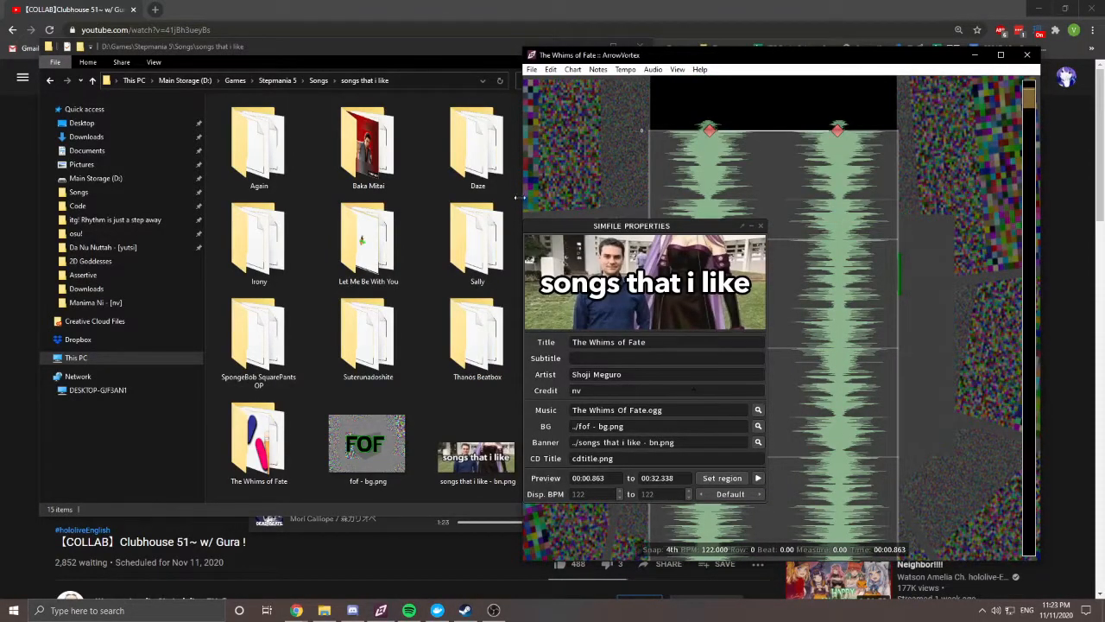
Step: Widen the ArrowVortex window, save the simfile again and close the simfile properties
{"action": "left_click_drag", "start_coordinate": [525, 202], "coordinate": [292, 208]}
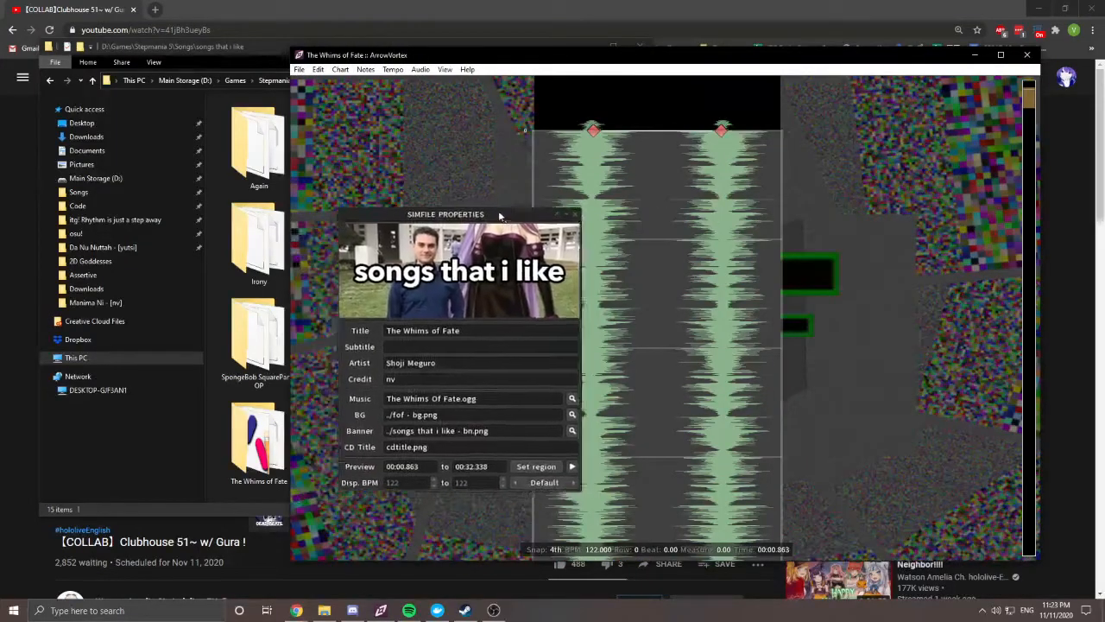
{"action": "scroll", "coordinate": [585, 251], "scroll_direction": "down", "scroll_amount": 6}
{"action": "key", "text": "ctrl+s"}
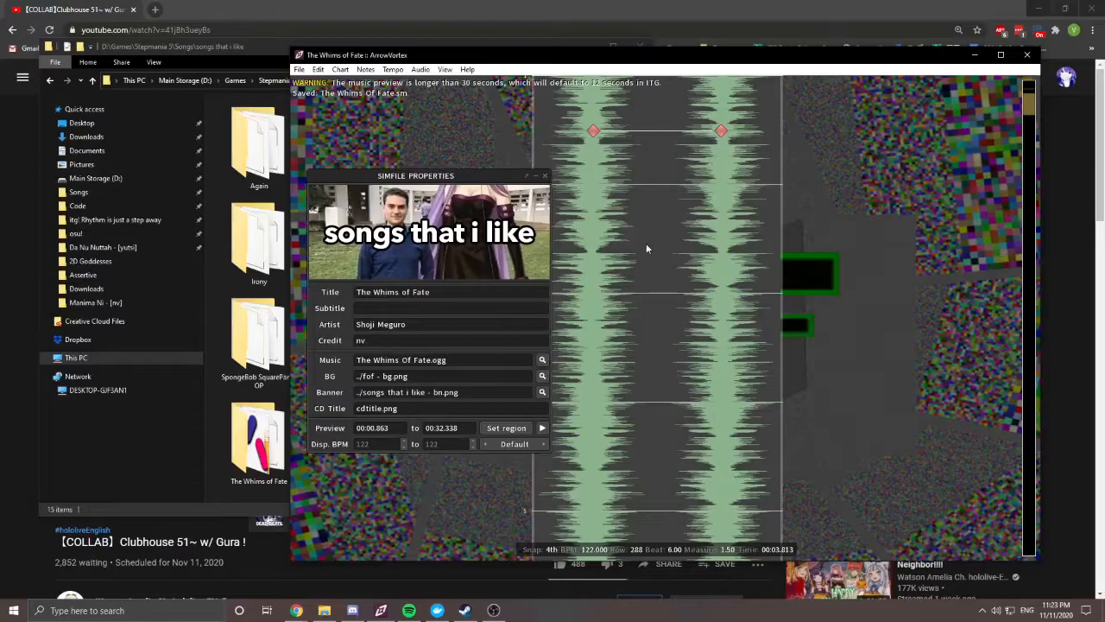
{"action": "left_click", "coordinate": [541, 177]}
{"action": "scroll", "coordinate": [562, 139], "scroll_direction": "up", "scroll_amount": 6}
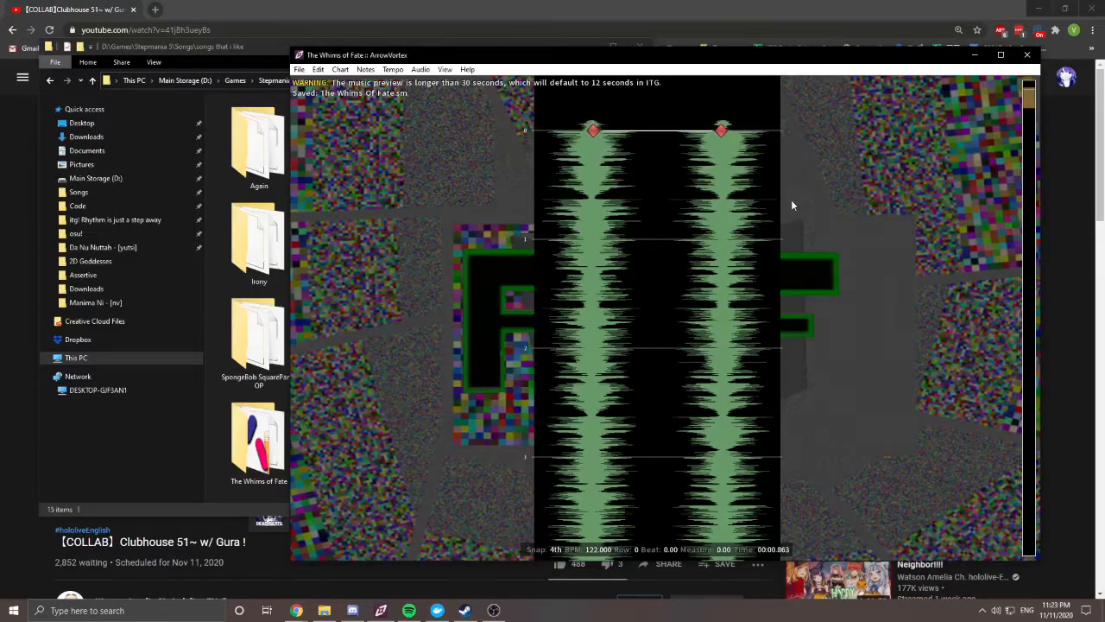
Step: Start a new chart from the beginning of the song and choose Dance Single as its chart type
{"action": "scroll", "coordinate": [665, 158], "scroll_direction": "up", "scroll_amount": 4}
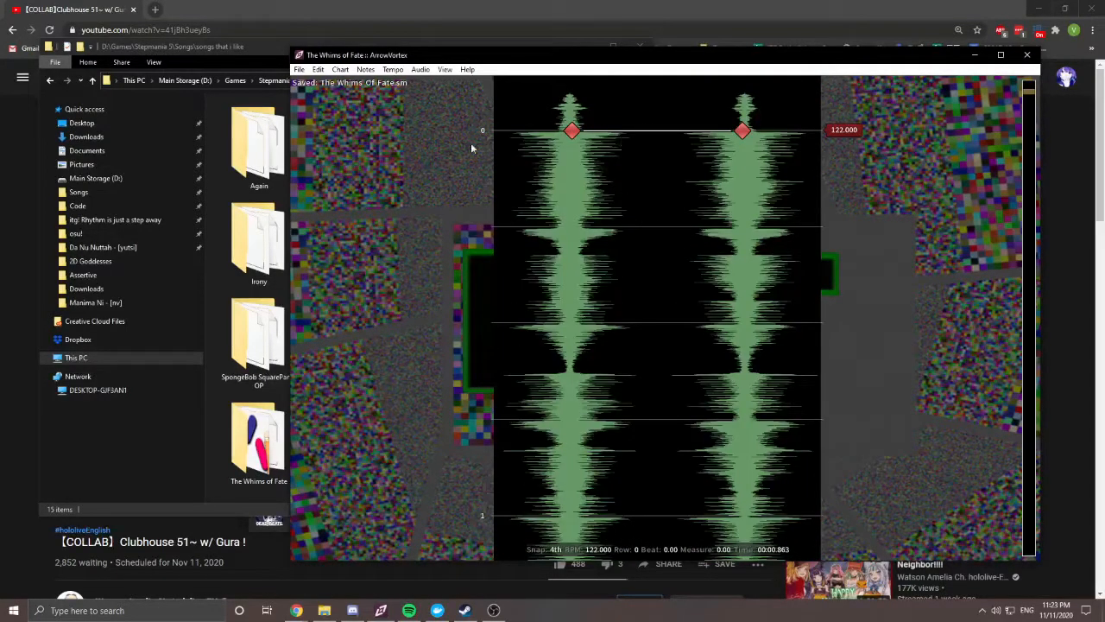
{"action": "scroll", "coordinate": [724, 270], "scroll_direction": "down", "scroll_amount": 8}
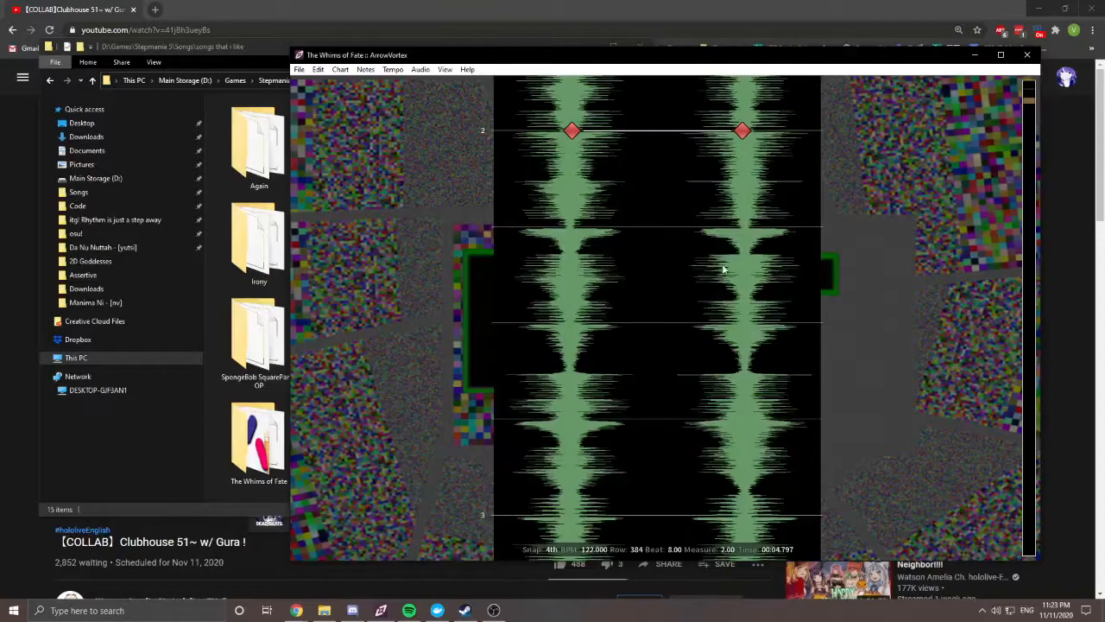
{"action": "scroll", "coordinate": [723, 269], "scroll_direction": "up", "scroll_amount": 8}
{"action": "left_click", "coordinate": [342, 70]}
{"action": "left_click", "coordinate": [359, 124]}
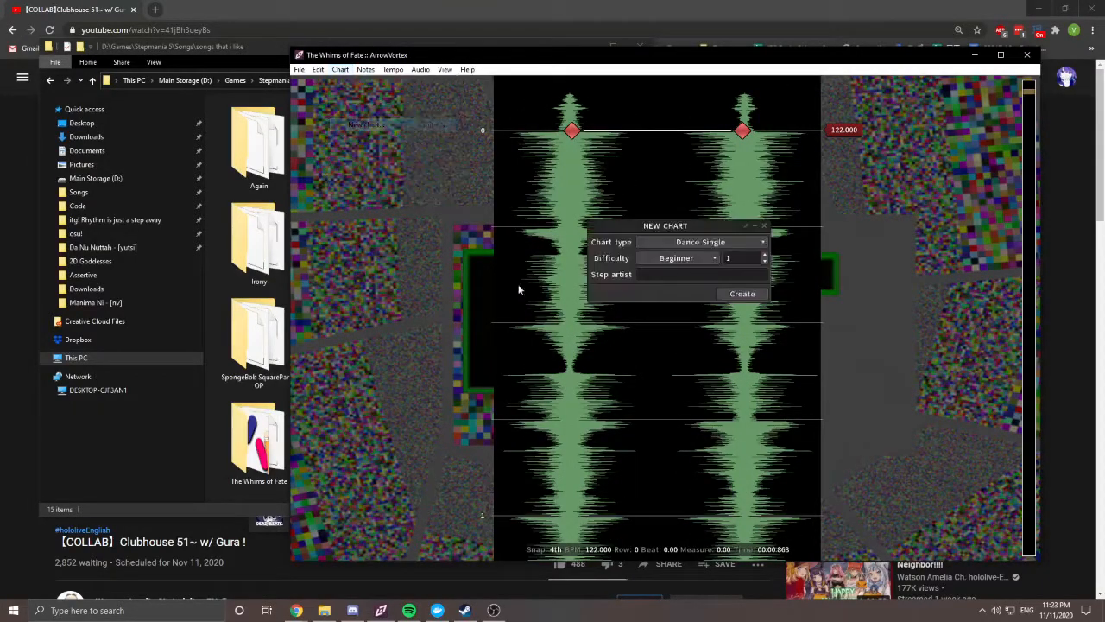
{"action": "left_click", "coordinate": [350, 69]}
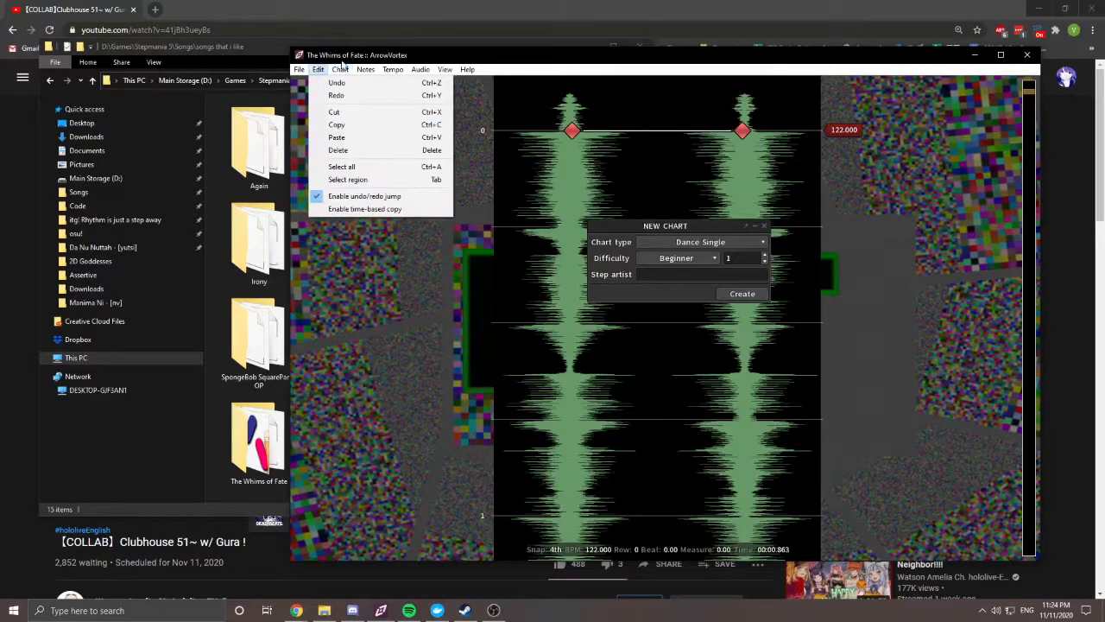
{"action": "left_click", "coordinate": [665, 258]}
{"action": "left_click", "coordinate": [659, 244]}
{"action": "left_click", "coordinate": [687, 245]}
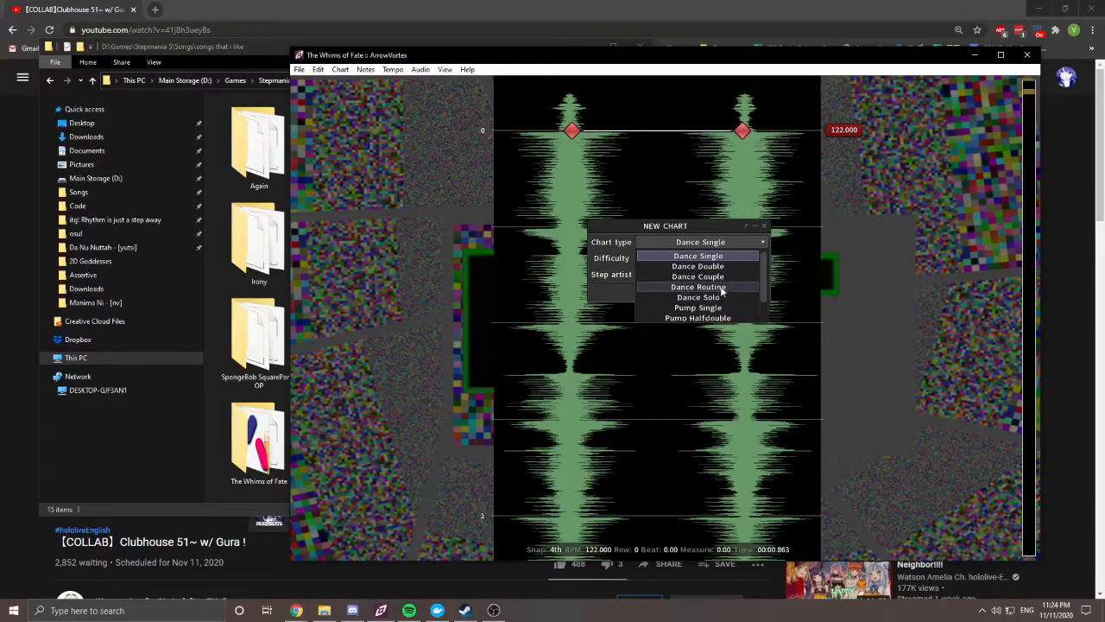
{"action": "left_click", "coordinate": [701, 257]}
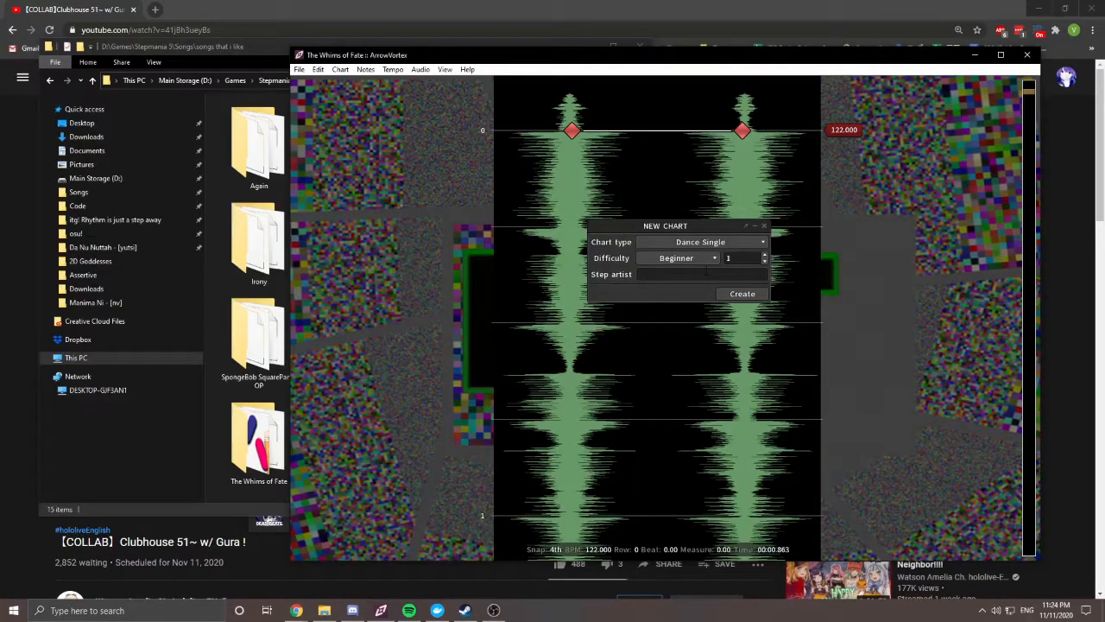
Step: Set the new chart's difficulty to Challenge, moving the dialog clear of the waveform, and save the simfile
{"action": "left_click", "coordinate": [690, 262]}
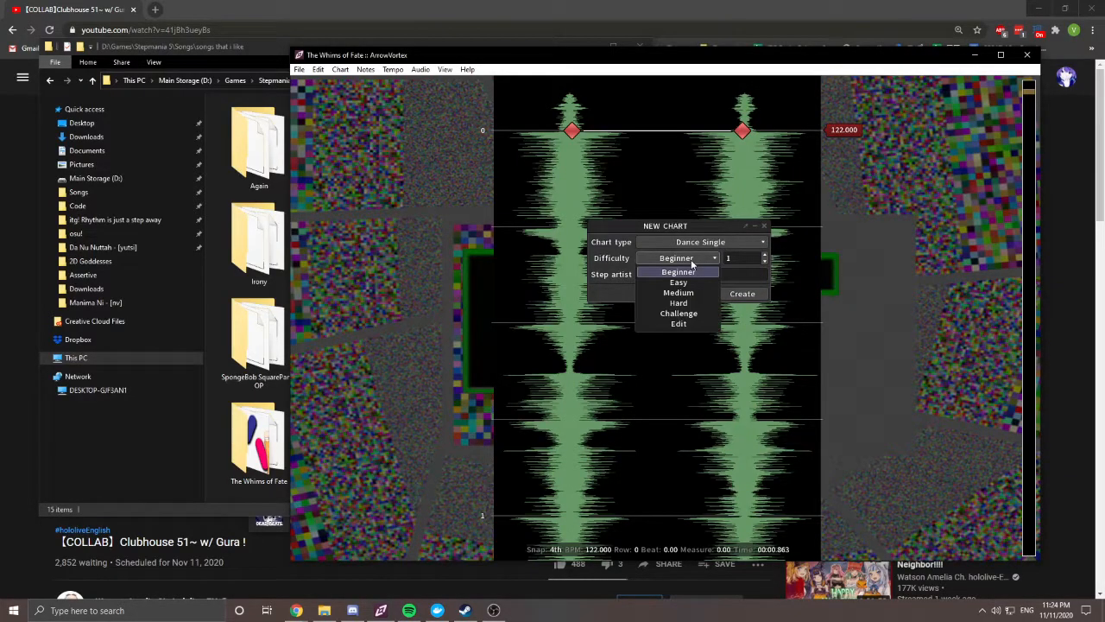
{"action": "left_click", "coordinate": [704, 315]}
{"action": "left_click_drag", "start_coordinate": [674, 225], "coordinate": [450, 215]}
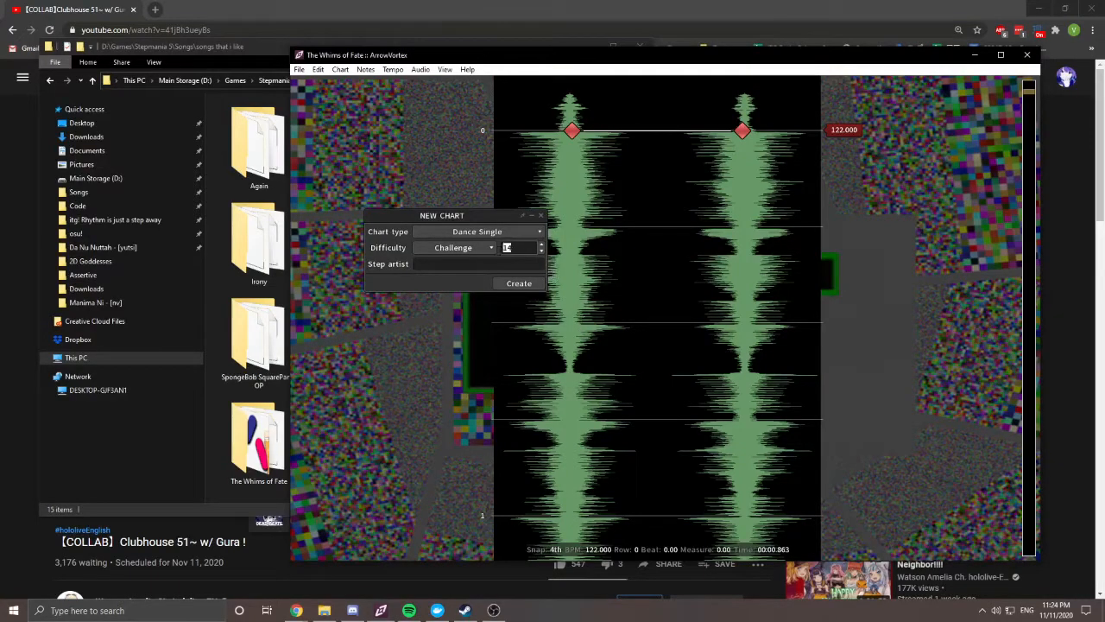
{"action": "key", "text": "ctrl+s"}
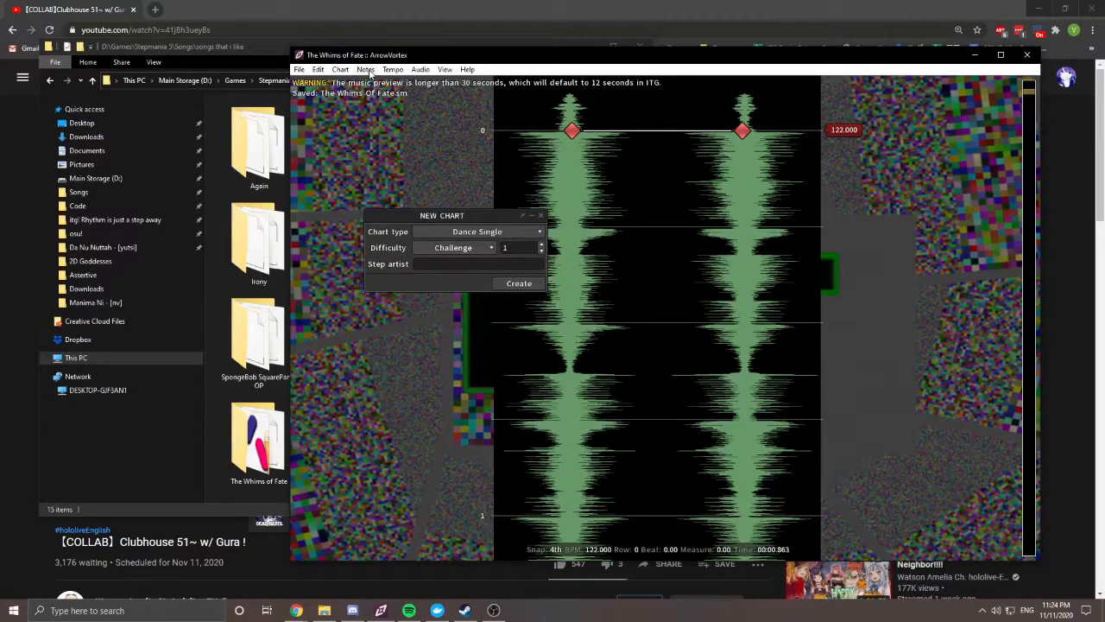
{"action": "left_click_drag", "start_coordinate": [484, 216], "coordinate": [432, 265]}
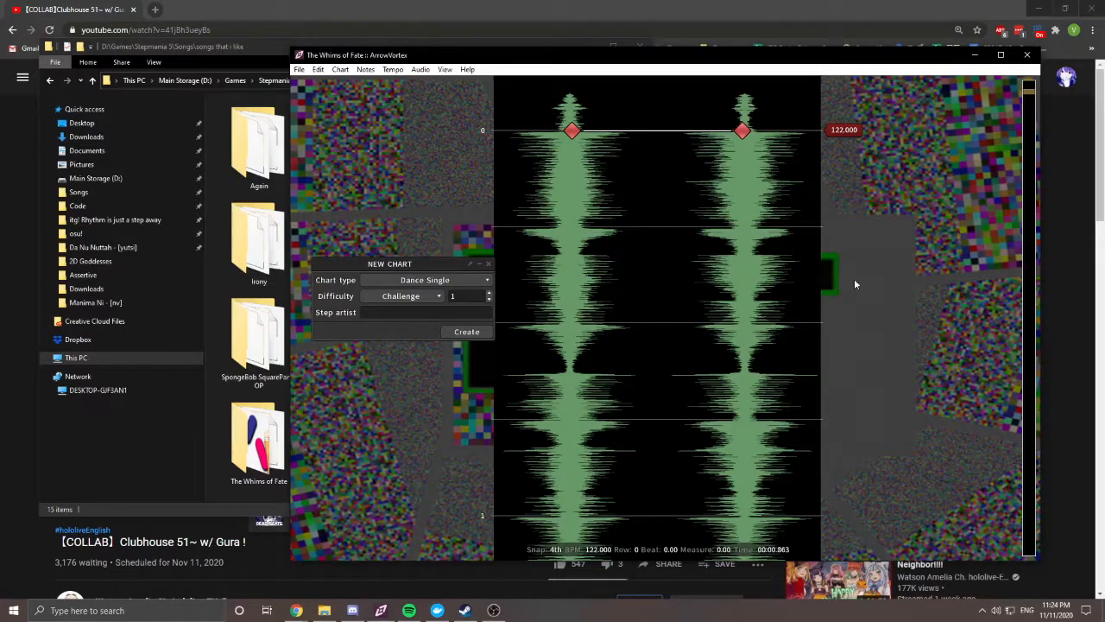
Step: Set the Challenge chart's difficulty rating to 14 and save the simfile
{"action": "left_click", "coordinate": [411, 296]}
{"action": "left_click", "coordinate": [410, 295]}
{"action": "left_click_drag", "start_coordinate": [450, 296], "coordinate": [561, 290]}
{"action": "type", "text": "4"}
{"action": "key", "text": "Return"}
{"action": "key", "text": "ctrl+s"}
Step: Enter only the charter's alias as the step artist, without the 14*/259 suffix
{"action": "left_click", "coordinate": [394, 312]}
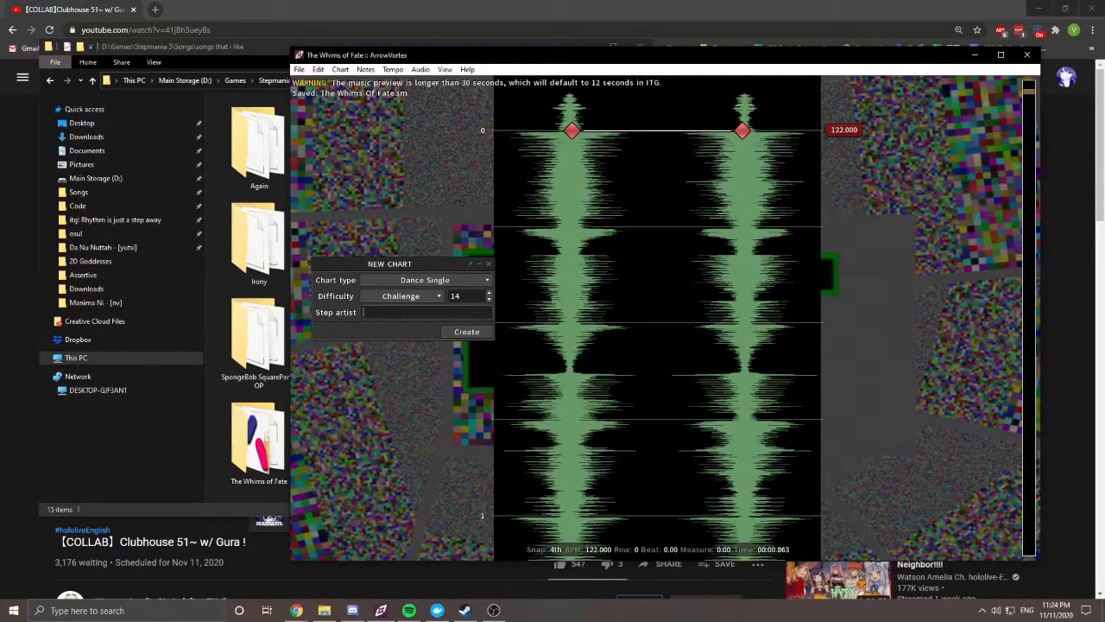
{"action": "type", "text": "nv 14*/259"}
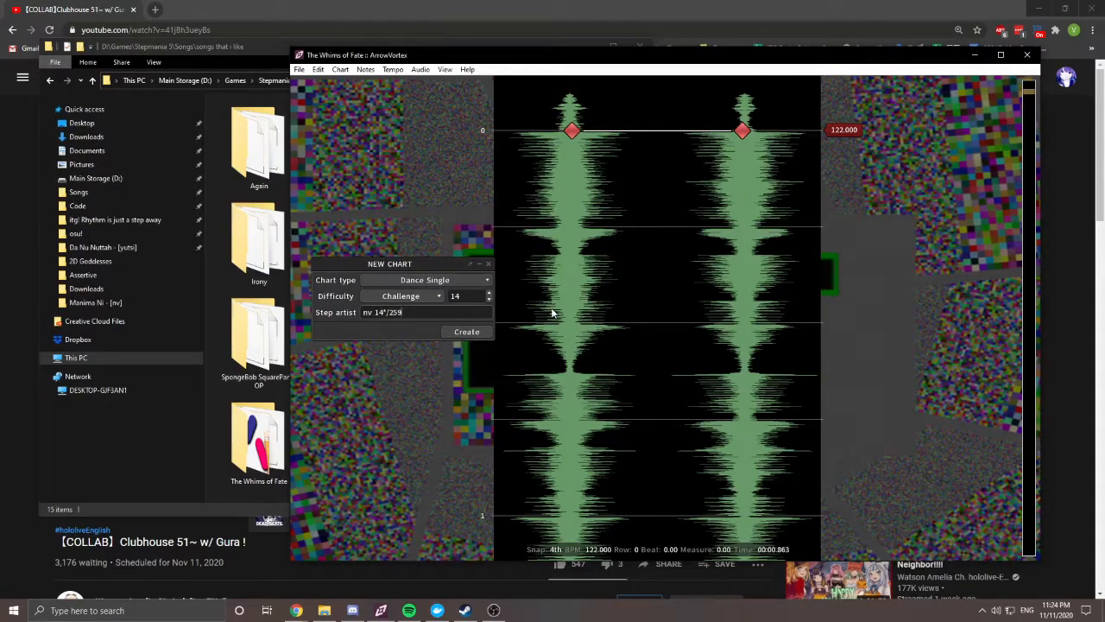
{"action": "key", "text": "shift+End"}
{"action": "key", "text": "BackSpace"}
{"action": "left_click_drag", "start_coordinate": [375, 313], "coordinate": [333, 312]}
{"action": "left_click_drag", "start_coordinate": [400, 266], "coordinate": [378, 168]}
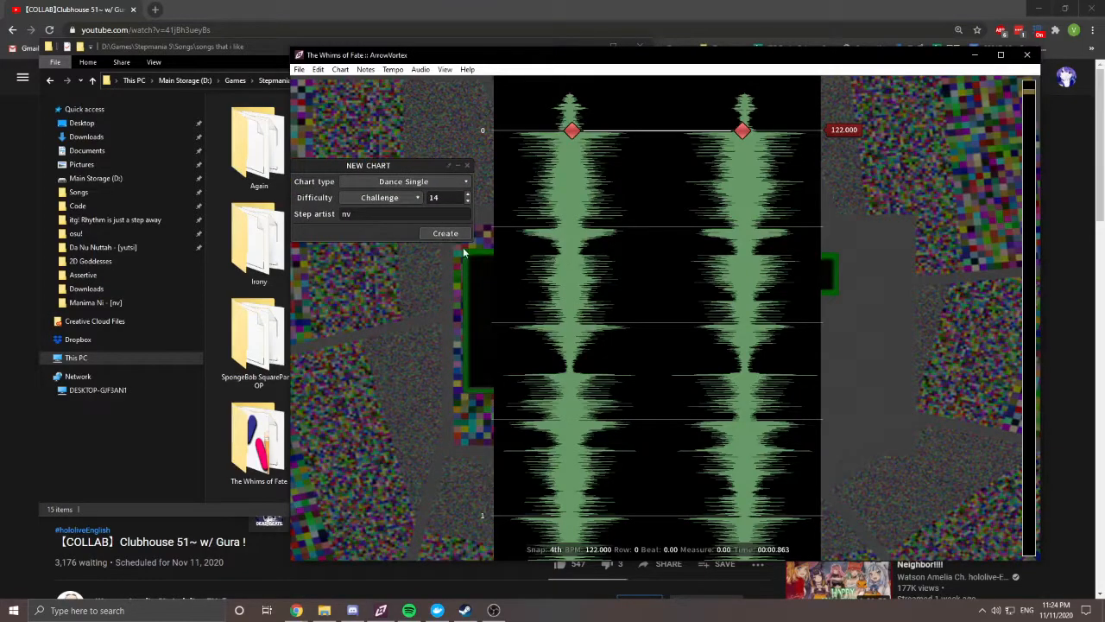
Step: Create the Challenge 14 chart and save the simfile
{"action": "left_click", "coordinate": [436, 235]}
{"action": "key", "text": "ctrl+s"}
{"action": "scroll", "coordinate": [635, 173], "scroll_direction": "up", "scroll_amount": 3}
{"action": "left_click_drag", "start_coordinate": [503, 102], "coordinate": [920, 227]}
Step: Cycle through the available note snaps starting from 4th and settle on 16th snap
{"action": "key", "text": "Right"}
{"action": "key", "text": "Right"}
{"action": "key", "text": "Right"}
{"action": "key", "text": "Left"}
{"action": "key", "text": "Left"}
{"action": "key", "text": "Left"}
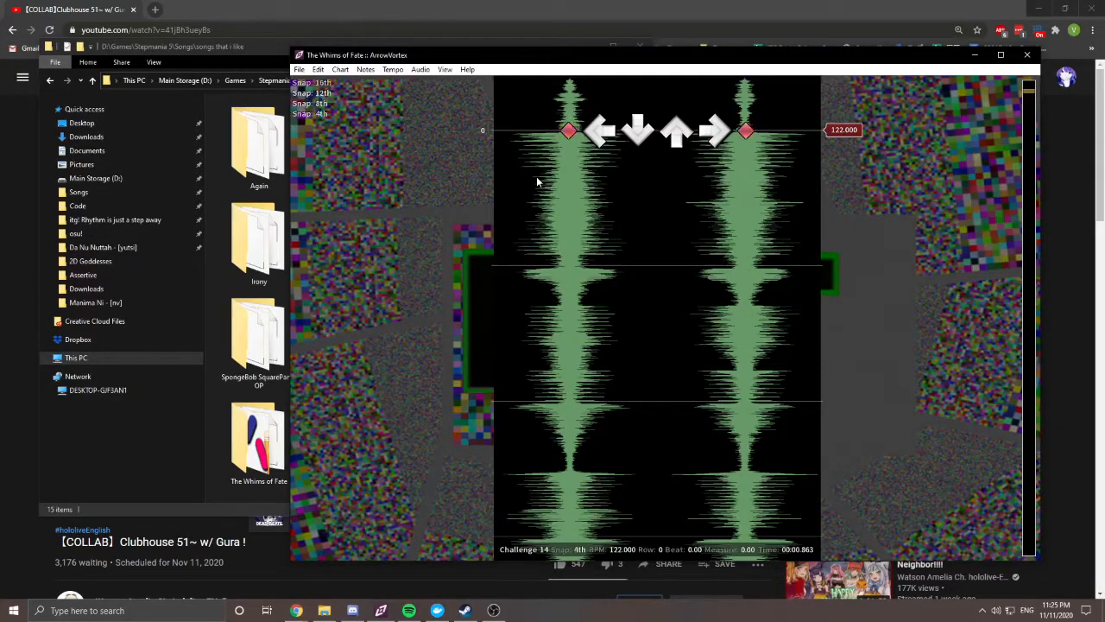
{"action": "key", "text": "Right"}
{"action": "key", "text": "Right"}
{"action": "key", "text": "Right"}
{"action": "key", "text": "Right"}
{"action": "key", "text": "Left"}
{"action": "key", "text": "Left"}
{"action": "key", "text": "Left"}
{"action": "key", "text": "Right"}
{"action": "key", "text": "Right"}
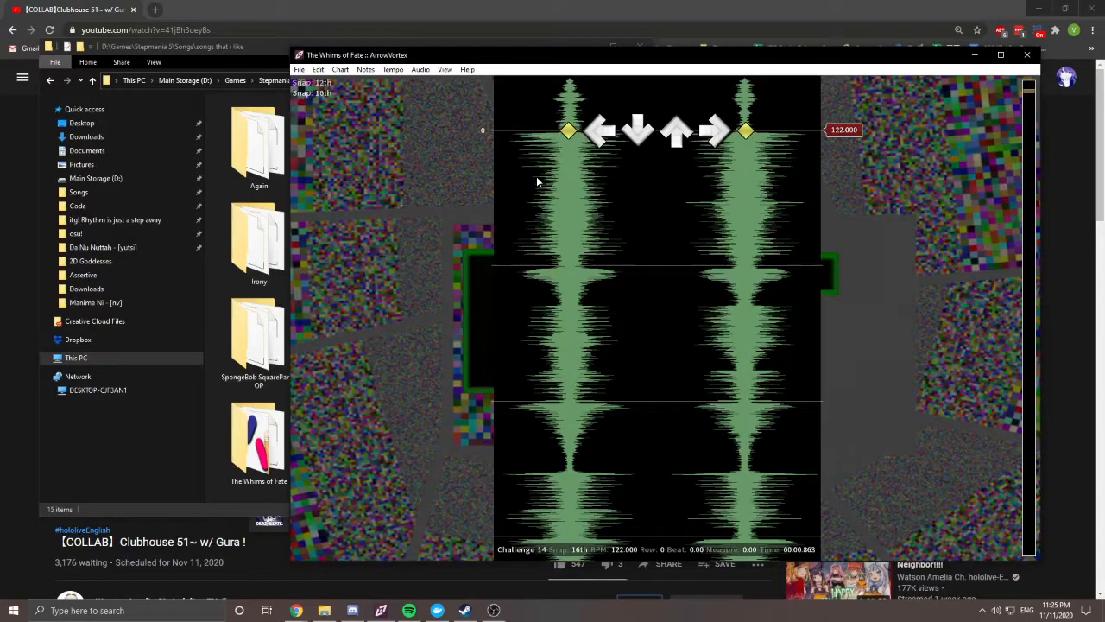
{"action": "key", "text": "Left"}
{"action": "key", "text": "Left"}
{"action": "key", "text": "Left"}
{"action": "key", "text": "Right"}
{"action": "key", "text": "Right"}
{"action": "key", "text": "Right"}
{"action": "key", "text": "Left"}
{"action": "key", "text": "Right"}
Step: Place left, down, up and right steps on consecutive 16th rows from measure 0 and play them back briefly
{"action": "scroll", "coordinate": [550, 230], "scroll_direction": "down", "scroll_amount": 2}
{"action": "scroll", "coordinate": [552, 231], "scroll_direction": "up", "scroll_amount": 2}
{"action": "key", "text": "1"}
{"action": "key", "text": "2"}
{"action": "key", "text": "2"}
{"action": "scroll", "coordinate": [569, 231], "scroll_direction": "down", "scroll_amount": 1}
{"action": "key", "text": "2"}
{"action": "scroll", "coordinate": [570, 232], "scroll_direction": "down", "scroll_amount": 1}
{"action": "key", "text": "3"}
{"action": "scroll", "coordinate": [572, 233], "scroll_direction": "down", "scroll_amount": 1}
{"action": "key", "text": "4"}
{"action": "scroll", "coordinate": [573, 228], "scroll_direction": "up", "scroll_amount": 3}
{"action": "key", "text": "space"}
{"action": "key", "text": "space"}
{"action": "scroll", "coordinate": [587, 223], "scroll_direction": "up", "scroll_amount": 4}
{"action": "key", "text": "space"}
Step: Add down, up and left steps on consecutive 16th rows starting at beat 1 and return to the start
{"action": "scroll", "coordinate": [609, 227], "scroll_direction": "down", "scroll_amount": 1}
{"action": "key", "text": "2"}
{"action": "scroll", "coordinate": [612, 230], "scroll_direction": "down", "scroll_amount": 1}
{"action": "key", "text": "3"}
{"action": "scroll", "coordinate": [614, 235], "scroll_direction": "down", "scroll_amount": 1}
{"action": "key", "text": "1"}
{"action": "scroll", "coordinate": [628, 247], "scroll_direction": "up", "scroll_amount": 6}
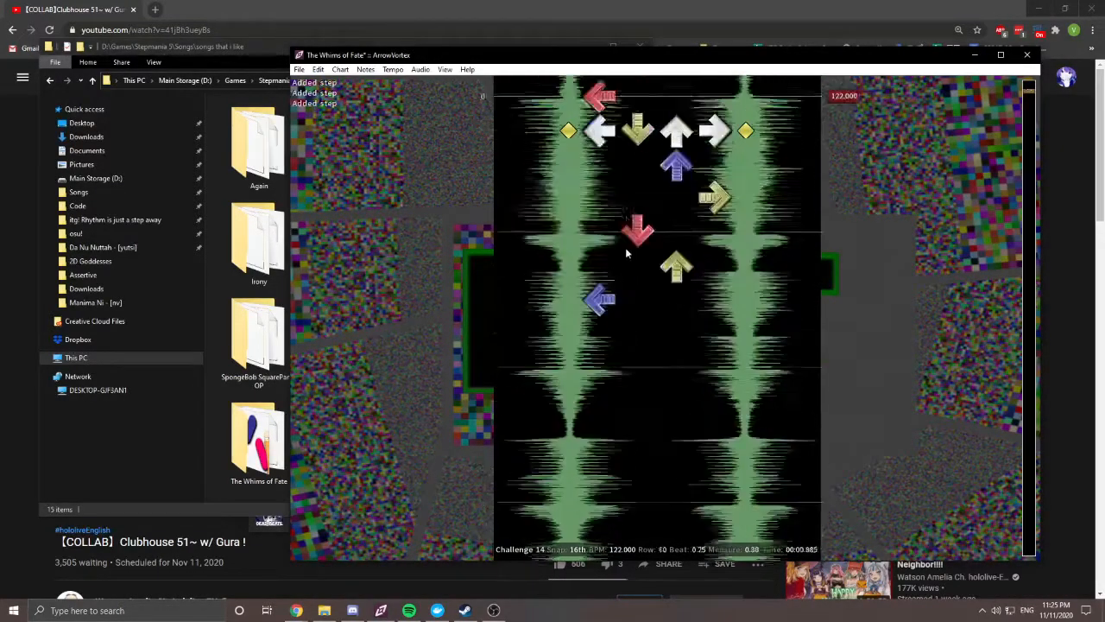
Step: Open the Dancing Bot and place it beside the note field
{"action": "left_click", "coordinate": [340, 69]}
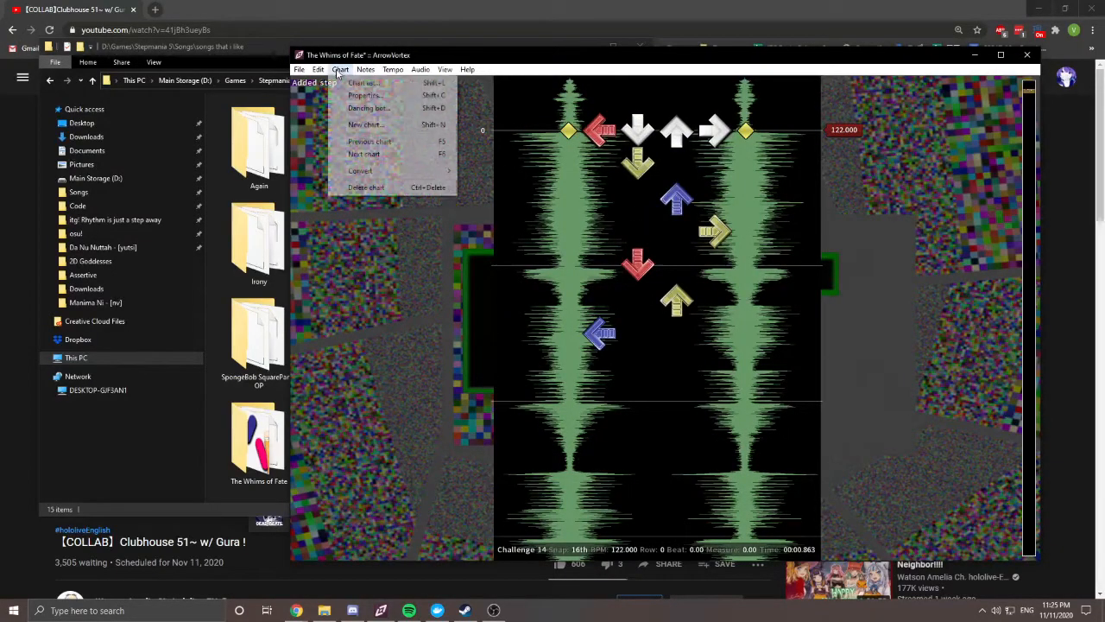
{"action": "left_click", "coordinate": [360, 109]}
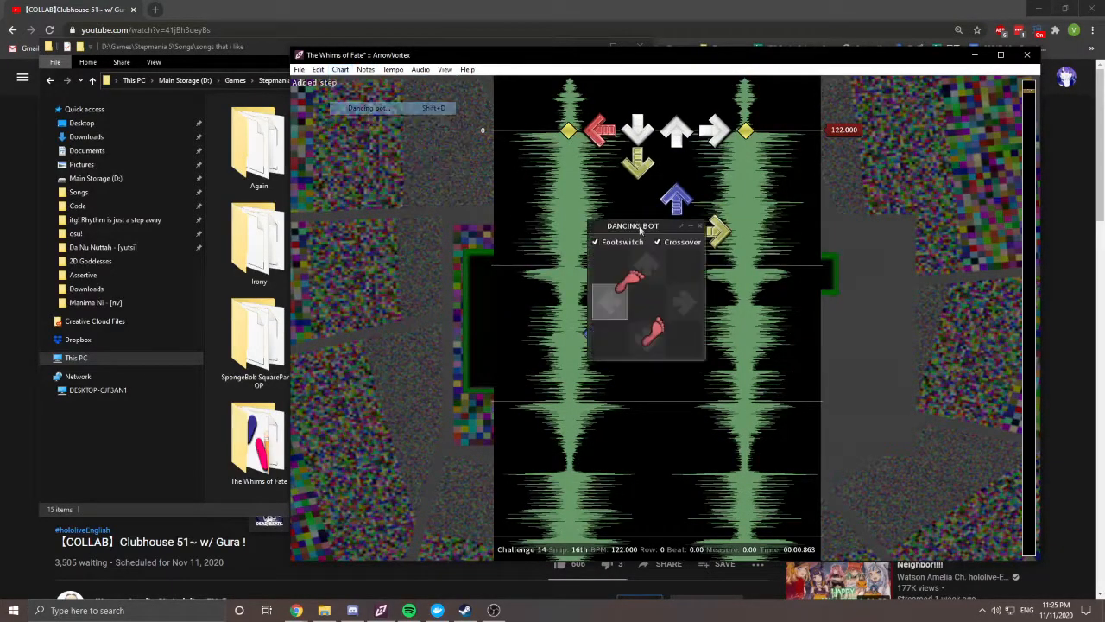
{"action": "left_click_drag", "start_coordinate": [615, 225], "coordinate": [859, 176]}
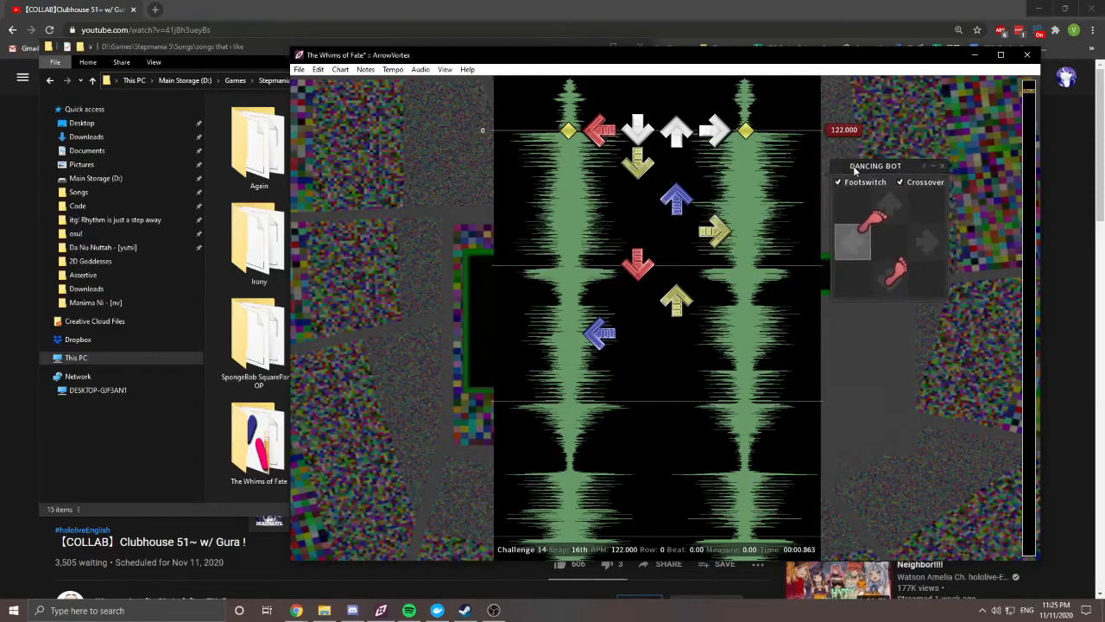
Step: Add right, up, down and left steps on consecutive 16th rows from beat 1.75 to beat 2.5
{"action": "key", "text": "space"}
{"action": "key", "text": "4"}
{"action": "scroll", "coordinate": [655, 252], "scroll_direction": "down", "scroll_amount": 1}
{"action": "key", "text": "3"}
{"action": "scroll", "coordinate": [657, 245], "scroll_direction": "down", "scroll_amount": 1}
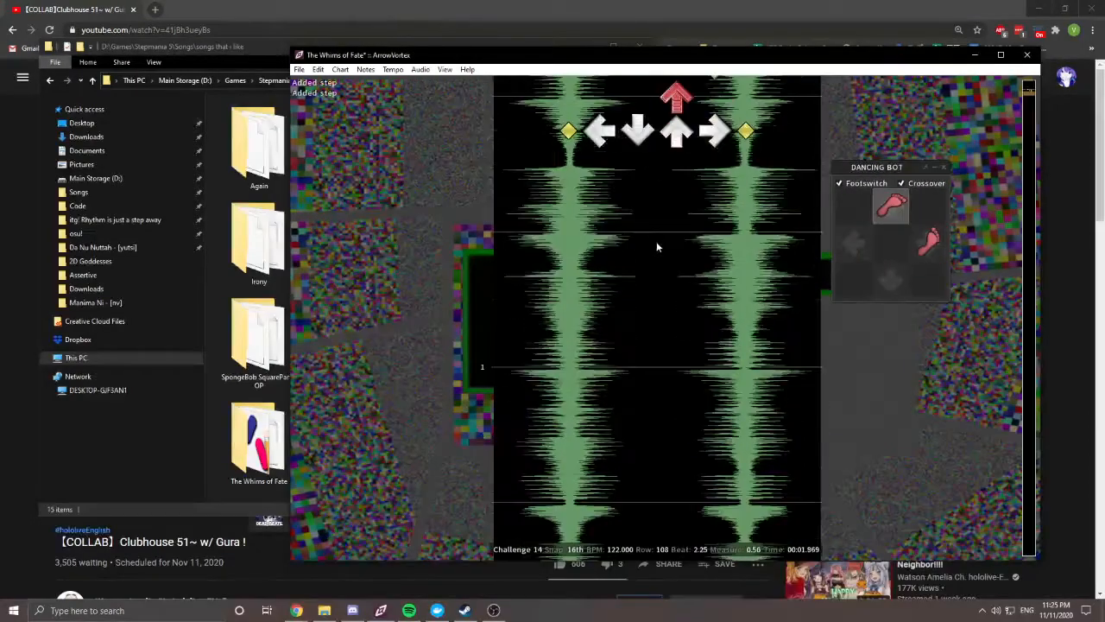
{"action": "key", "text": "2"}
{"action": "scroll", "coordinate": [662, 243], "scroll_direction": "down", "scroll_amount": 1}
{"action": "key", "text": "1"}
{"action": "key", "text": "2"}
{"action": "key", "text": "2"}
{"action": "scroll", "coordinate": [696, 229], "scroll_direction": "up", "scroll_amount": 9}
Step: Play the opening steps repeatedly from measure 0 to examine the Dancing Bot's footwork
{"action": "key", "text": "space"}
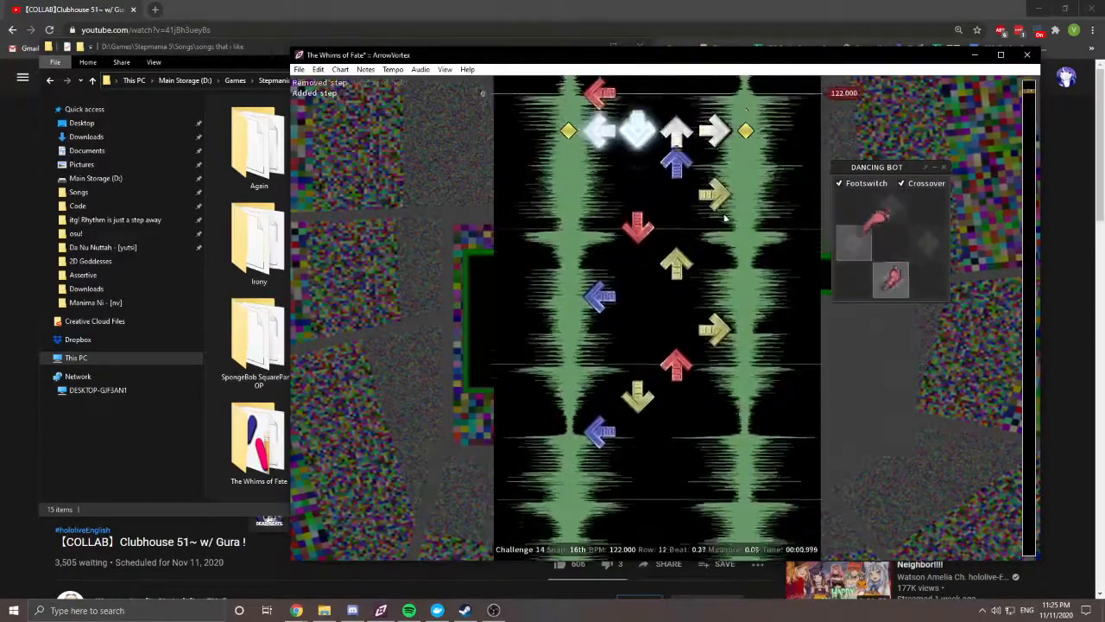
{"action": "key", "text": "space"}
{"action": "scroll", "coordinate": [732, 263], "scroll_direction": "up", "scroll_amount": 4}
{"action": "scroll", "coordinate": [732, 263], "scroll_direction": "up", "scroll_amount": 4}
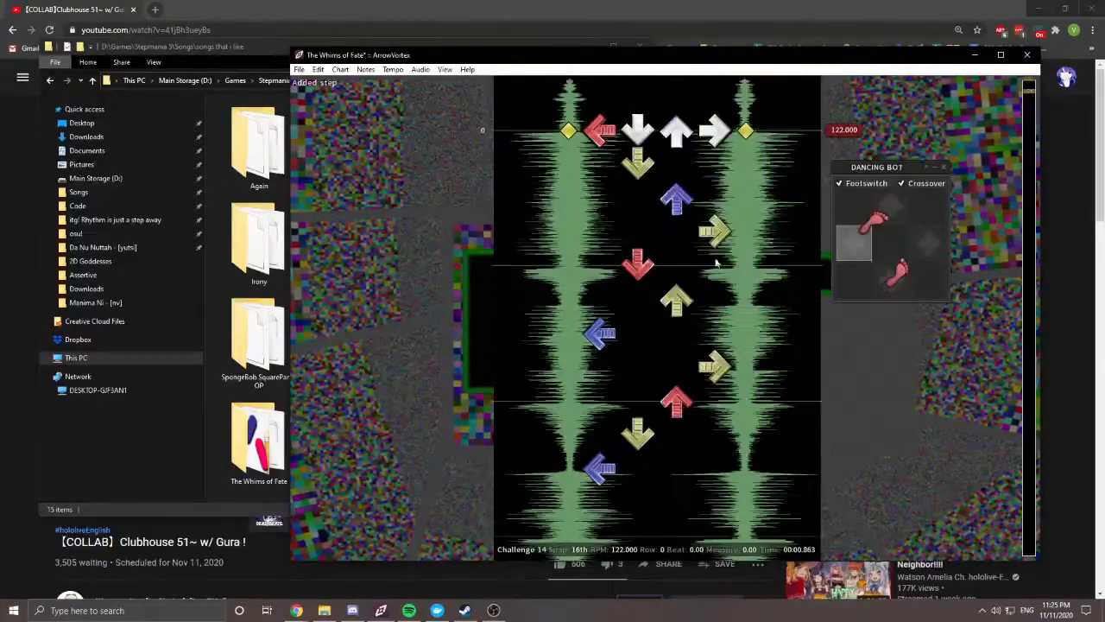
{"action": "key", "text": "space"}
{"action": "key", "text": "space"}
{"action": "scroll", "coordinate": [732, 224], "scroll_direction": "up", "scroll_amount": 9}
Step: Select the first three notes, clear the selection and replay the opening to compare the foot movements
{"action": "left_click_drag", "start_coordinate": [524, 111], "coordinate": [774, 253]}
{"action": "left_click_drag", "start_coordinate": [535, 102], "coordinate": [791, 251]}
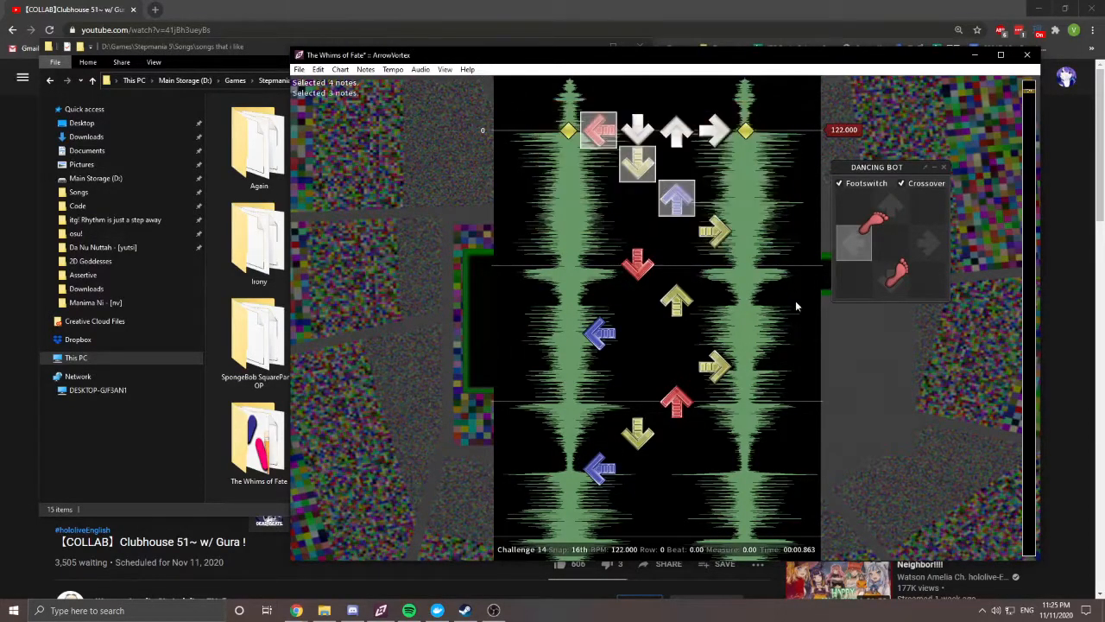
{"action": "left_click", "coordinate": [812, 239]}
{"action": "key", "text": "space"}
{"action": "key", "text": "space"}
{"action": "scroll", "coordinate": [890, 249], "scroll_direction": "up", "scroll_amount": 4}
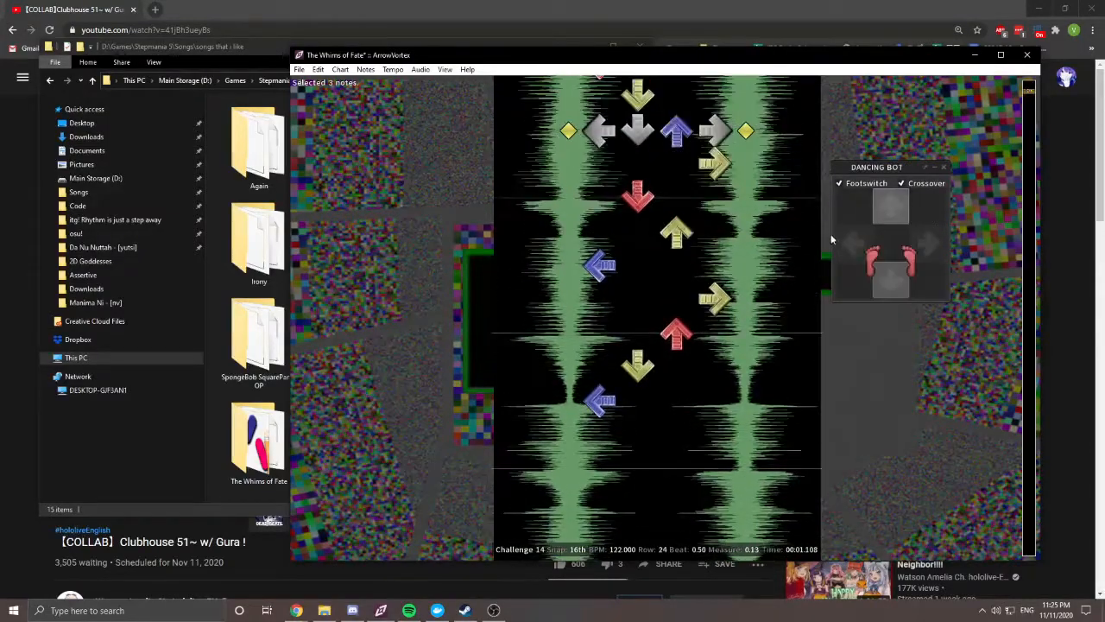
{"action": "scroll", "coordinate": [825, 249], "scroll_direction": "up", "scroll_amount": 2}
{"action": "key", "text": "space"}
{"action": "key", "text": "space"}
Step: Highlight the down, up and left steps from beat 1 to beat 1.5 and replay the opening pattern
{"action": "left_click_drag", "start_coordinate": [557, 122], "coordinate": [717, 209]}
{"action": "key", "text": "space"}
{"action": "key", "text": "space"}
{"action": "scroll", "coordinate": [782, 279], "scroll_direction": "up", "scroll_amount": 9}
{"action": "key", "text": "space"}
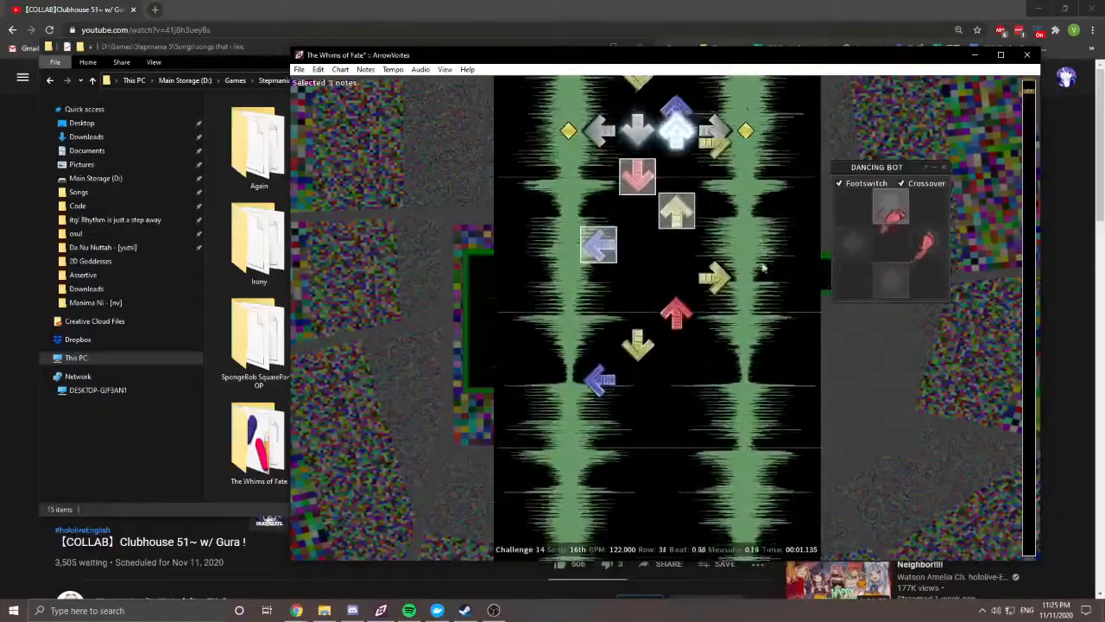
{"action": "key", "text": "space"}
{"action": "scroll", "coordinate": [676, 388], "scroll_direction": "up", "scroll_amount": 2}
Step: Add up, down, right, left, down, up, right, down, up and left steps on consecutive 16th rows from beat 2.75 to beat 5
{"action": "scroll", "coordinate": [677, 387], "scroll_direction": "down", "scroll_amount": 2}
{"action": "key", "text": "3"}
{"action": "key", "text": "2"}
{"action": "scroll", "coordinate": [677, 384], "scroll_direction": "down", "scroll_amount": 1}
{"action": "key", "text": "4"}
{"action": "scroll", "coordinate": [680, 381], "scroll_direction": "down", "scroll_amount": 2}
{"action": "key", "text": "1"}
{"action": "key", "text": "2"}
{"action": "scroll", "coordinate": [683, 377], "scroll_direction": "down", "scroll_amount": 2}
{"action": "key", "text": "3"}
{"action": "key", "text": "4"}
{"action": "scroll", "coordinate": [685, 372], "scroll_direction": "down", "scroll_amount": 1}
{"action": "key", "text": "2"}
{"action": "scroll", "coordinate": [686, 373], "scroll_direction": "down", "scroll_amount": 1}
{"action": "key", "text": "3"}
{"action": "scroll", "coordinate": [688, 375], "scroll_direction": "down", "scroll_amount": 1}
{"action": "key", "text": "1"}
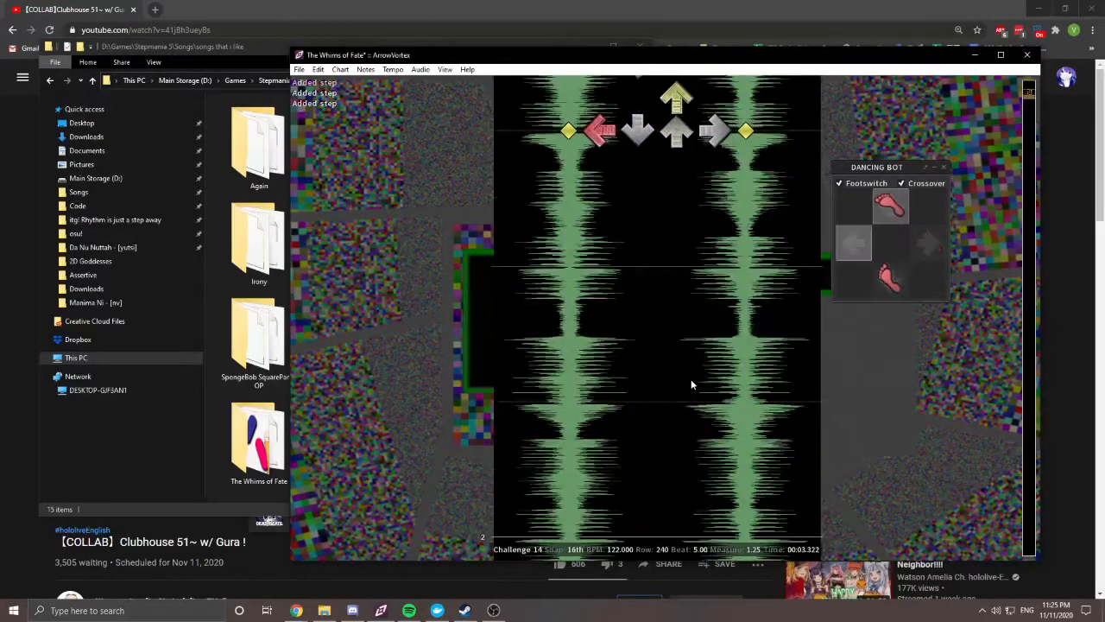
{"action": "key", "text": "1"}
{"action": "key", "text": "1"}
Step: Save the simfile and play the extended pattern from the start with the Dancing Bot
{"action": "scroll", "coordinate": [698, 383], "scroll_direction": "up", "scroll_amount": 20}
{"action": "key", "text": "ctrl+s"}
{"action": "key", "text": "space"}
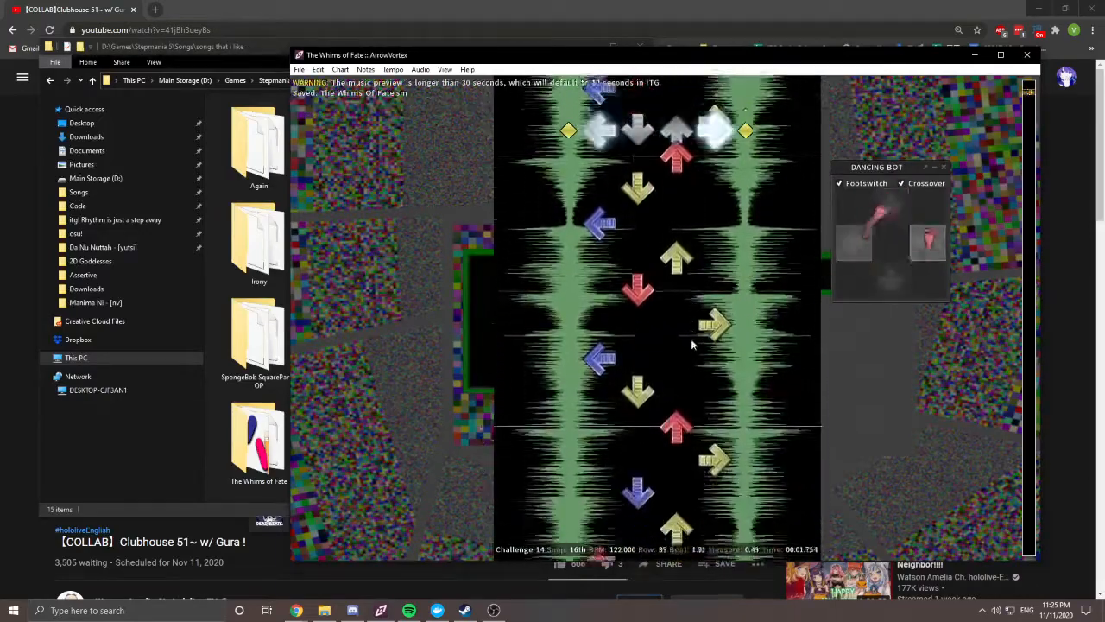
{"action": "key", "text": "space"}
{"action": "left_click", "coordinate": [370, 71]}
{"action": "left_click", "coordinate": [707, 178]}
{"action": "key", "text": "space"}
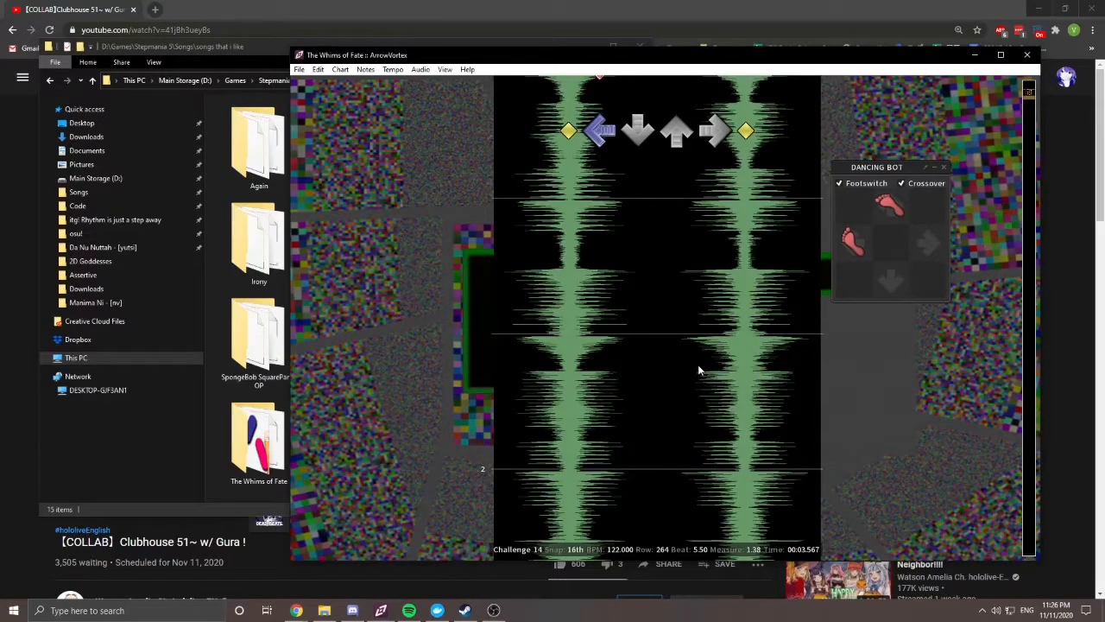
Step: Place a hold in the left arrow column from beat 5.5 to beat 6 and look over the surrounding notes
{"action": "key", "text": "1"}
{"action": "scroll", "coordinate": [697, 369], "scroll_direction": "down", "scroll_amount": 2}
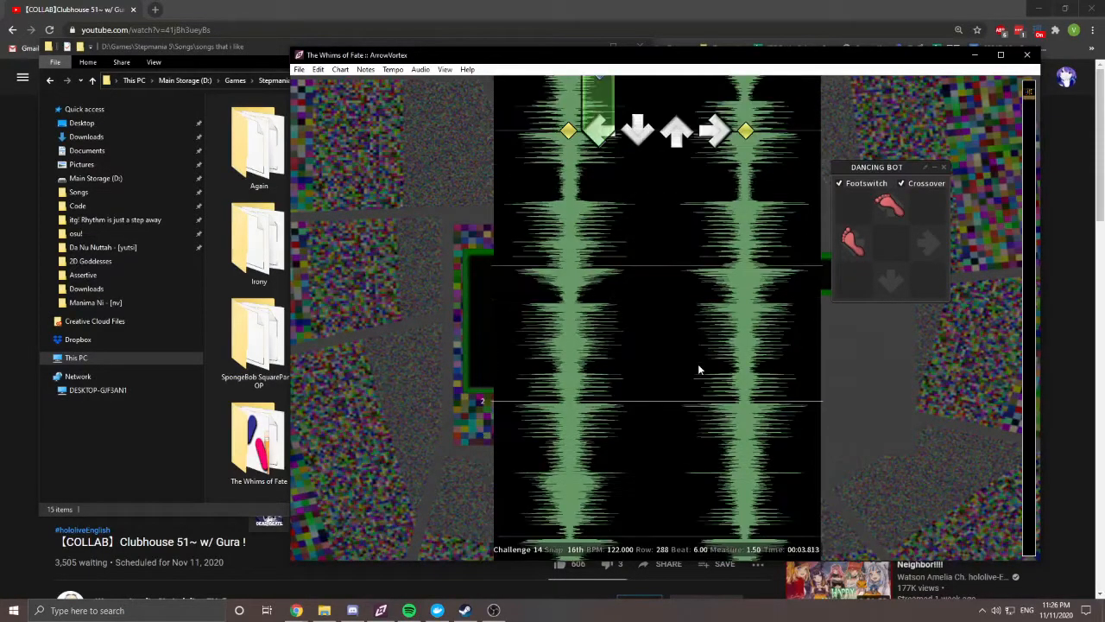
{"action": "scroll", "coordinate": [694, 367], "scroll_direction": "up", "scroll_amount": 3}
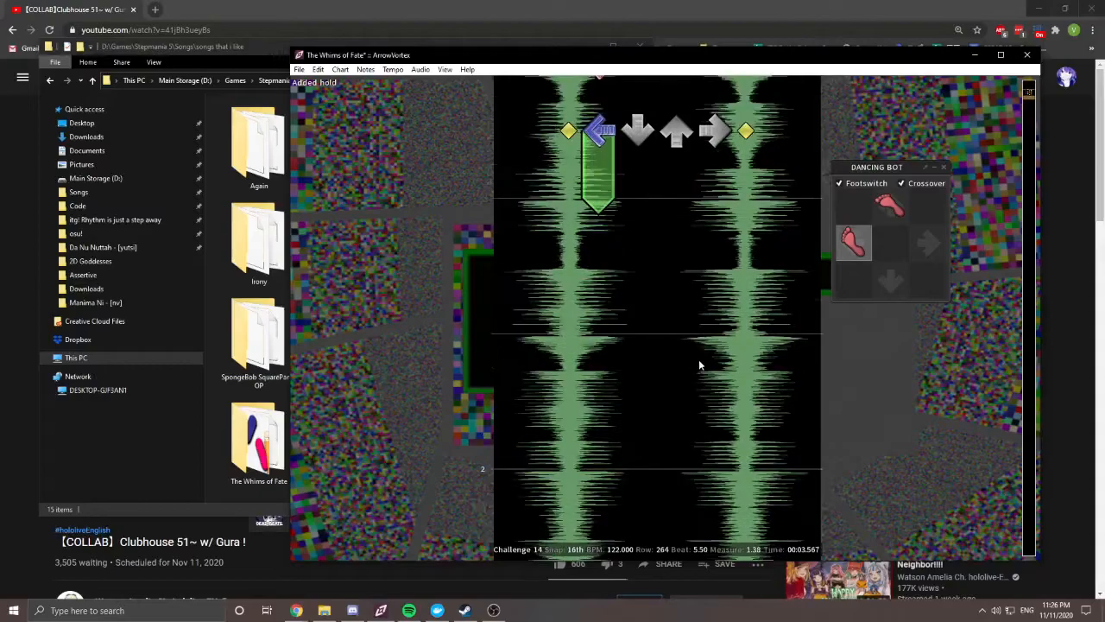
{"action": "scroll", "coordinate": [697, 361], "scroll_direction": "up", "scroll_amount": 4}
{"action": "scroll", "coordinate": [705, 334], "scroll_direction": "up", "scroll_amount": 5}
{"action": "scroll", "coordinate": [705, 345], "scroll_direction": "down", "scroll_amount": 10}
{"action": "scroll", "coordinate": [704, 346], "scroll_direction": "up", "scroll_amount": 3}
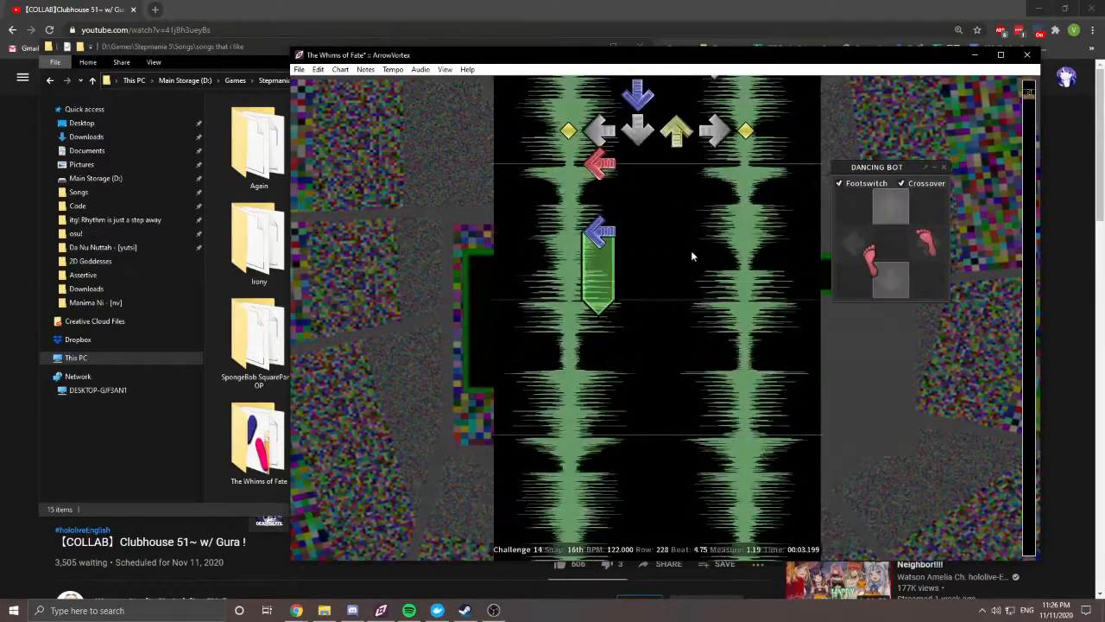
Step: Convert the left-arrow hold at beat 5.5 to a roll and save the simfile
{"action": "left_click_drag", "start_coordinate": [676, 201], "coordinate": [488, 318]}
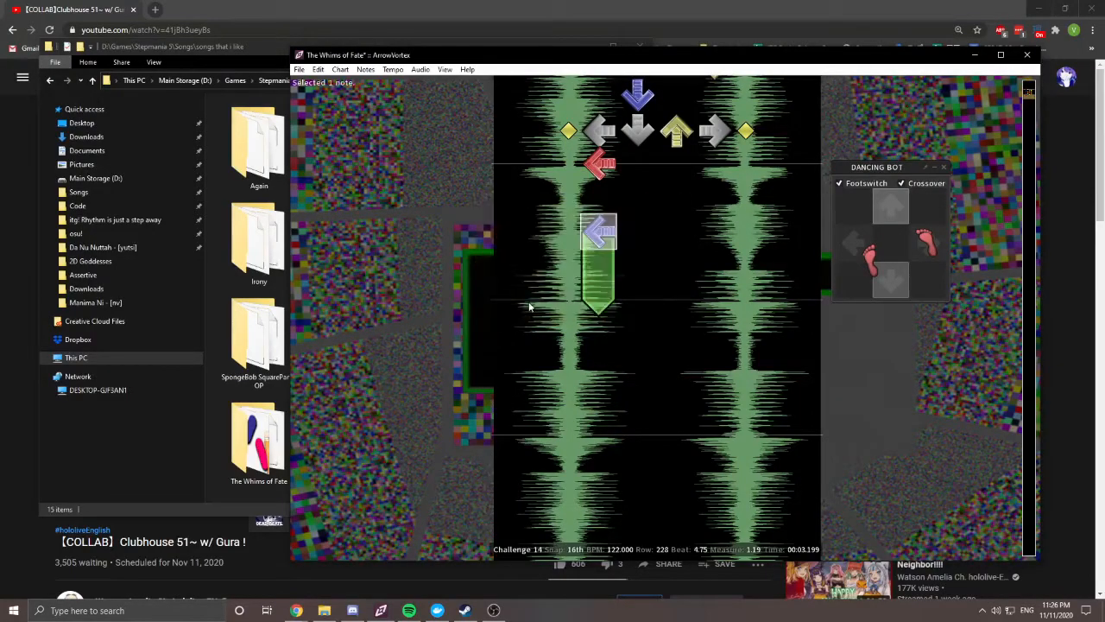
{"action": "key", "text": "r"}
{"action": "scroll", "coordinate": [804, 432], "scroll_direction": "up", "scroll_amount": 2}
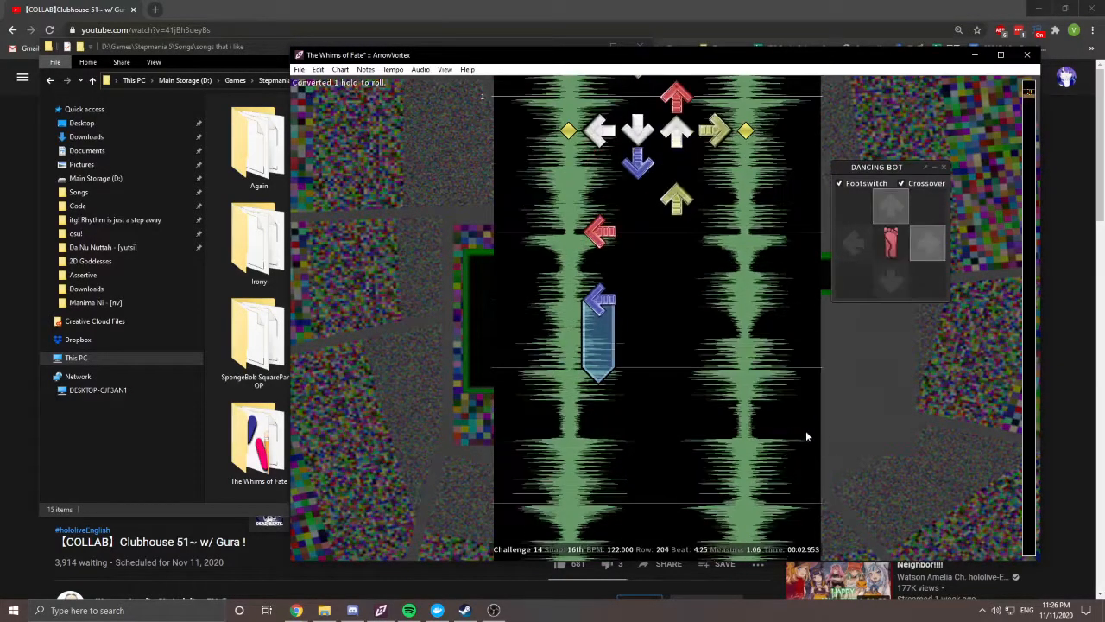
{"action": "key", "text": "ctrl+s"}
{"action": "scroll", "coordinate": [562, 370], "scroll_direction": "down", "scroll_amount": 5}
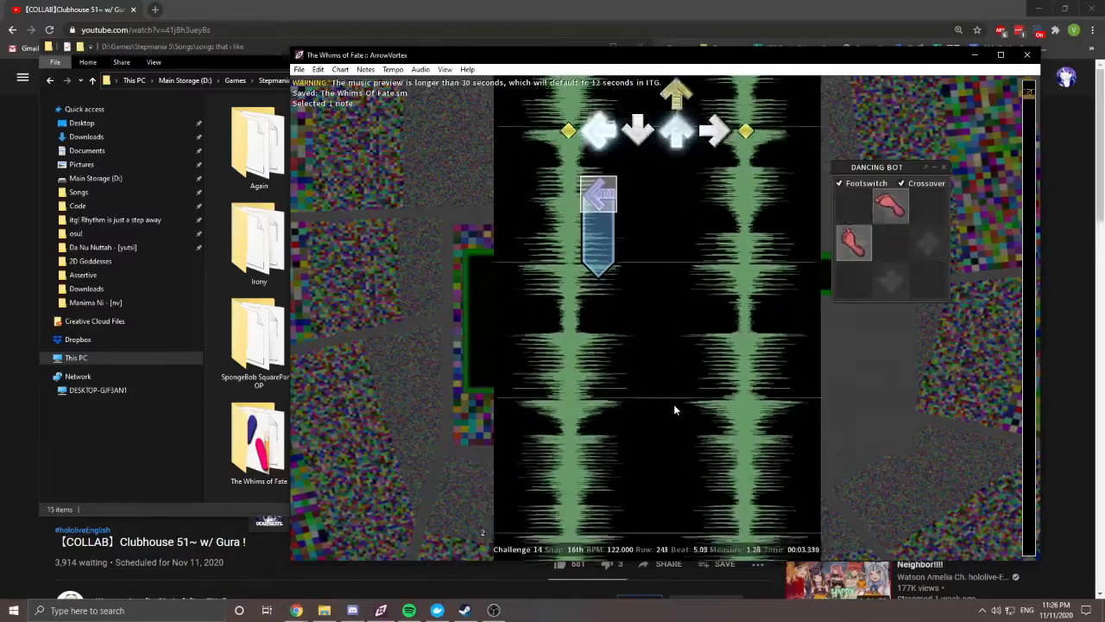
Step: Copy all notes from the chart start through the roll at beat 5.5 and paste them at beat 7
{"action": "scroll", "coordinate": [777, 414], "scroll_direction": "up", "scroll_amount": 20}
{"action": "left_click_drag", "start_coordinate": [808, 410], "coordinate": [524, 157]}
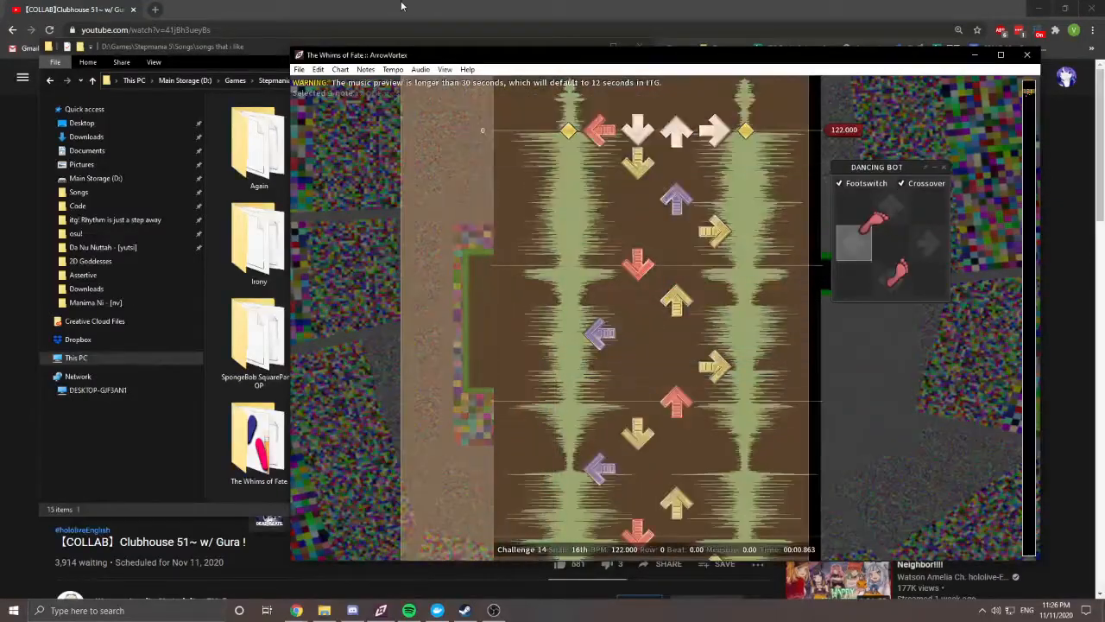
{"action": "key", "text": "ctrl+c"}
{"action": "key", "text": "space"}
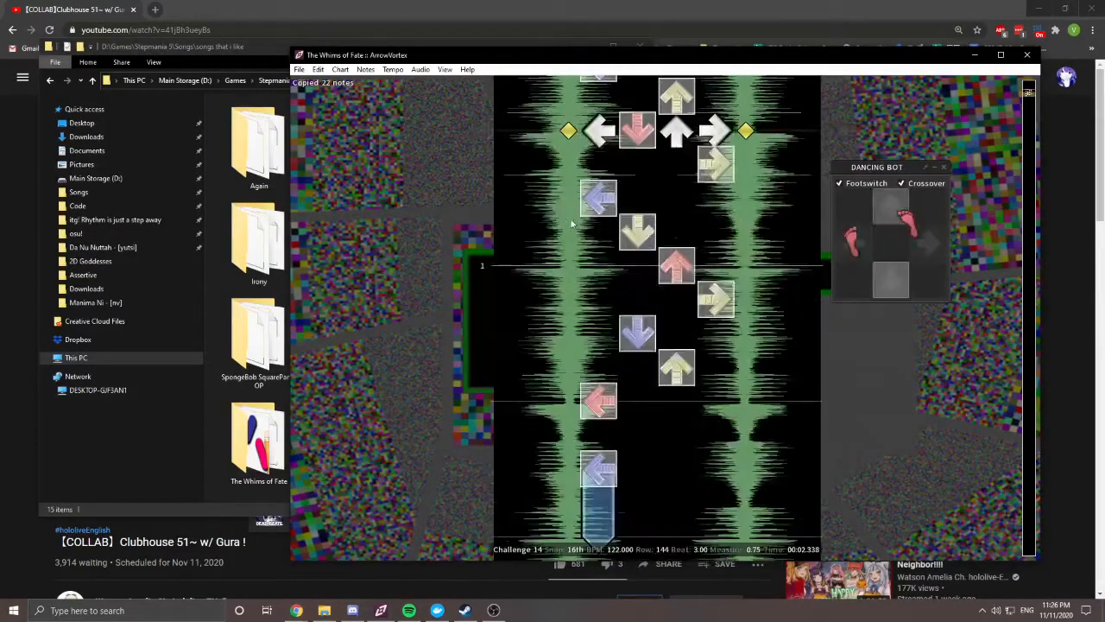
{"action": "key", "text": "ctrl+v"}
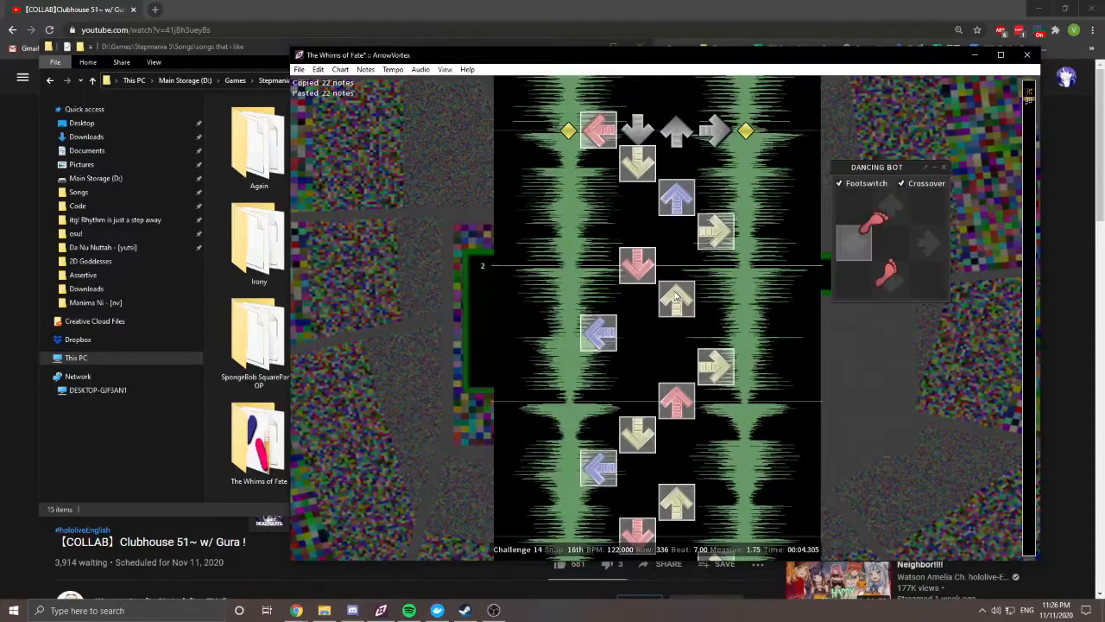
Step: Reselect the pasted notes from beat 7 through their closing roll and mirror them vertically
{"action": "left_click", "coordinate": [588, 301]}
{"action": "scroll", "coordinate": [601, 302], "scroll_direction": "up", "scroll_amount": 1}
{"action": "left_click_drag", "start_coordinate": [516, 127], "coordinate": [827, 479]}
{"action": "scroll", "coordinate": [768, 380], "scroll_direction": "down", "scroll_amount": 17}
{"action": "scroll", "coordinate": [809, 470], "scroll_direction": "up", "scroll_amount": 7}
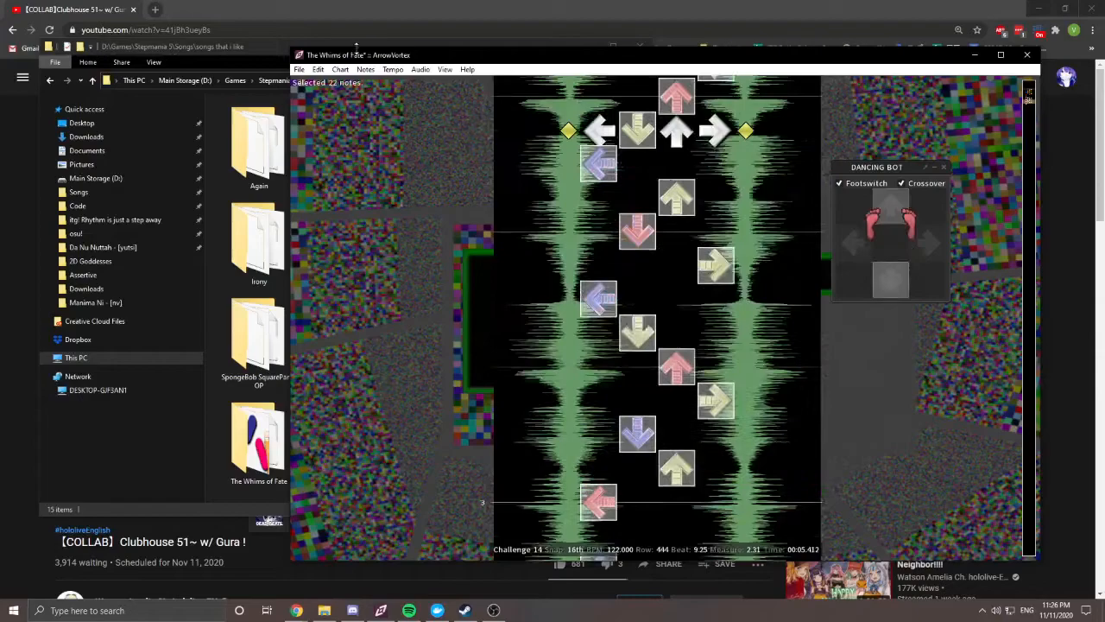
{"action": "left_click", "coordinate": [395, 75]}
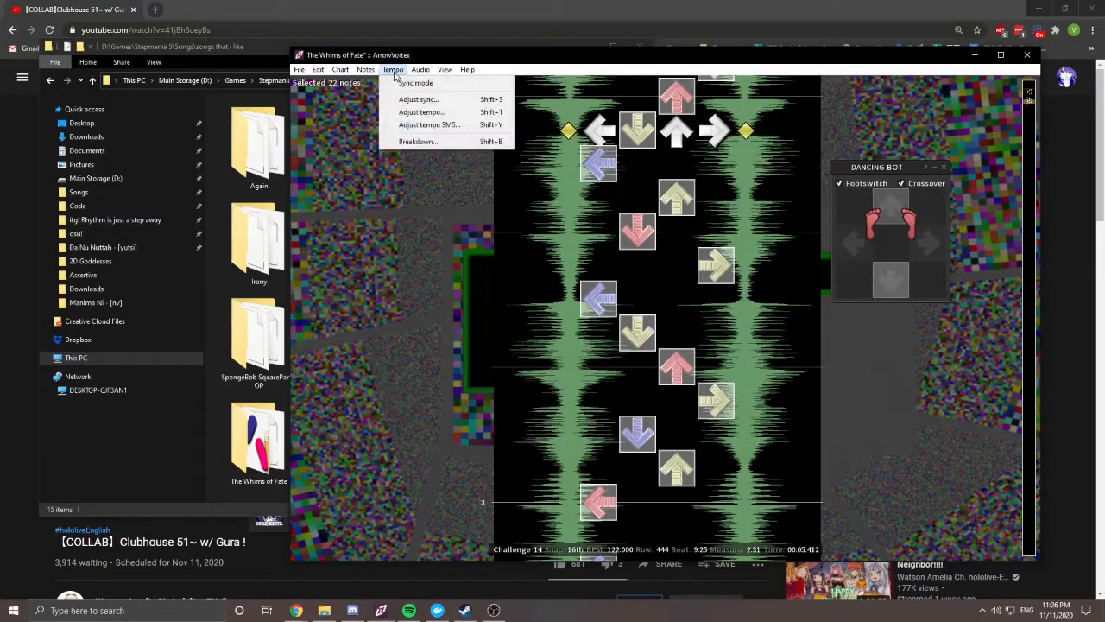
{"action": "mouse_move", "coordinate": [374, 73]}
{"action": "mouse_move", "coordinate": [401, 108]}
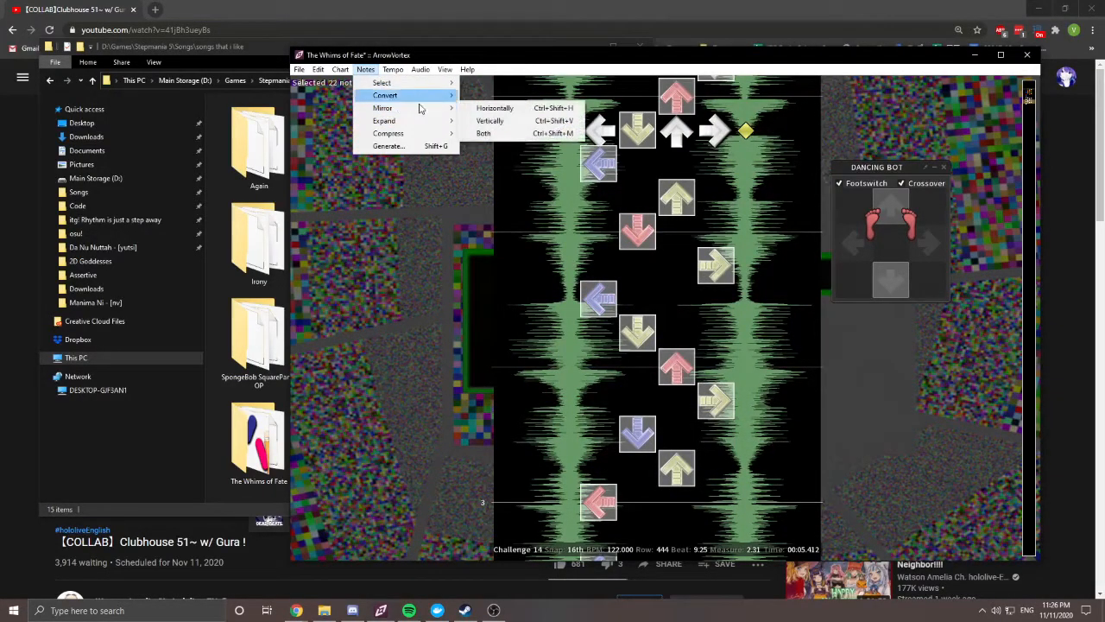
{"action": "left_click", "coordinate": [487, 121]}
Step: Mirror the selected pasted notes horizontally and check the pattern around beat 7.5
{"action": "left_click", "coordinate": [366, 69]}
{"action": "mouse_move", "coordinate": [393, 109]}
{"action": "left_click", "coordinate": [494, 109]}
{"action": "scroll", "coordinate": [518, 173], "scroll_direction": "up", "scroll_amount": 7}
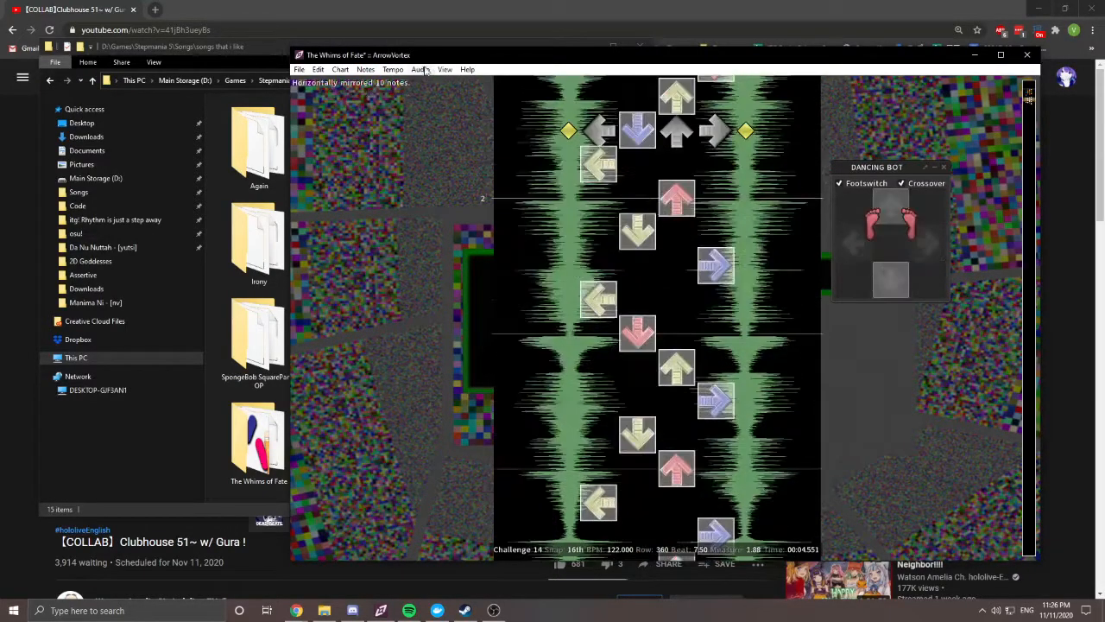
Step: Mirror the selected pasted notes both horizontally and vertically, then deselect them and briefly play the section
{"action": "left_click", "coordinate": [368, 70]}
{"action": "mouse_move", "coordinate": [383, 108]}
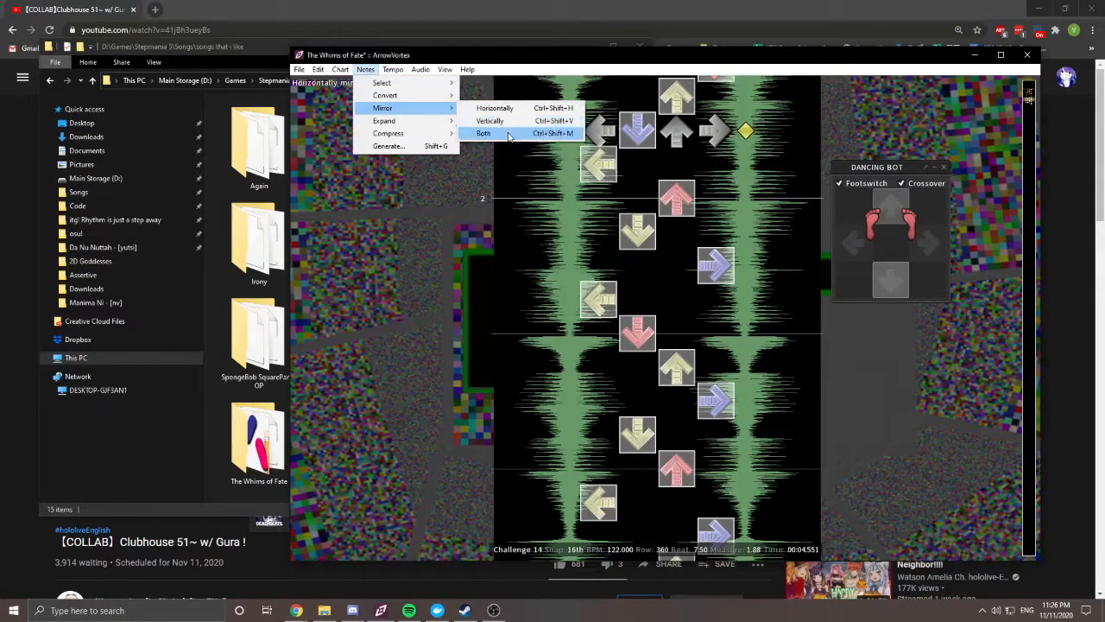
{"action": "left_click", "coordinate": [508, 134]}
{"action": "scroll", "coordinate": [682, 222], "scroll_direction": "up", "scroll_amount": 12}
{"action": "left_click", "coordinate": [701, 213]}
{"action": "key", "text": "space"}
{"action": "key", "text": "space"}
{"action": "scroll", "coordinate": [725, 292], "scroll_direction": "up", "scroll_amount": 4}
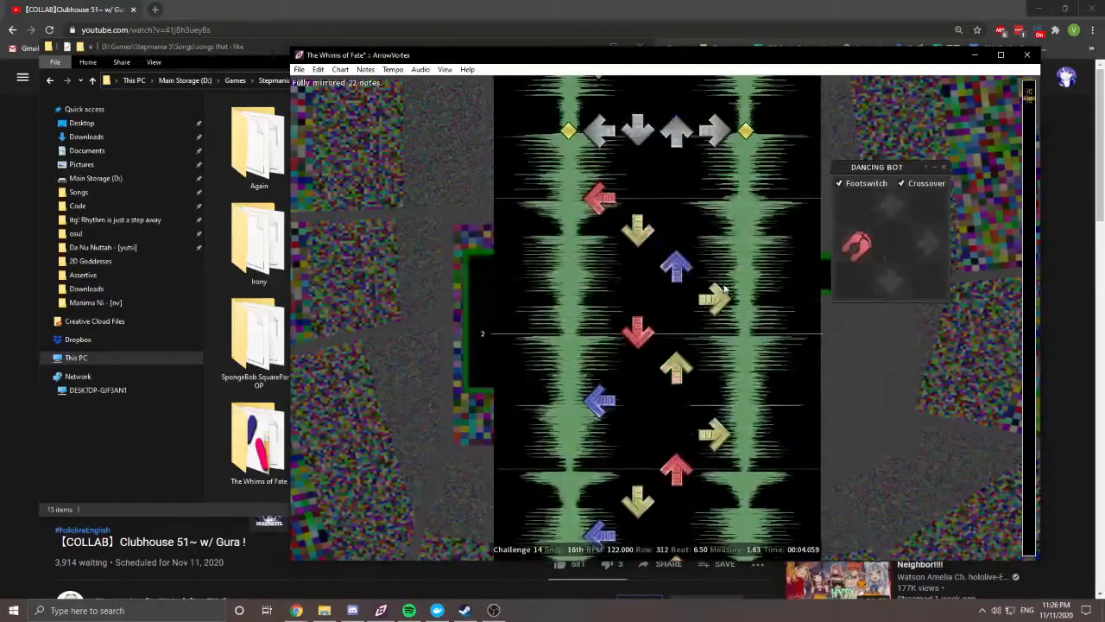
Step: Select the pasted notes from beat 7 again, mirror them in both directions, and play the mirrored section
{"action": "left_click_drag", "start_coordinate": [550, 131], "coordinate": [756, 396]}
{"action": "scroll", "coordinate": [730, 380], "scroll_direction": "down", "scroll_amount": 20}
{"action": "key", "text": "alt+b"}
{"action": "scroll", "coordinate": [701, 375], "scroll_direction": "up", "scroll_amount": 20}
{"action": "left_click", "coordinate": [617, 344]}
{"action": "scroll", "coordinate": [609, 350], "scroll_direction": "down", "scroll_amount": 5}
{"action": "key", "text": "space"}
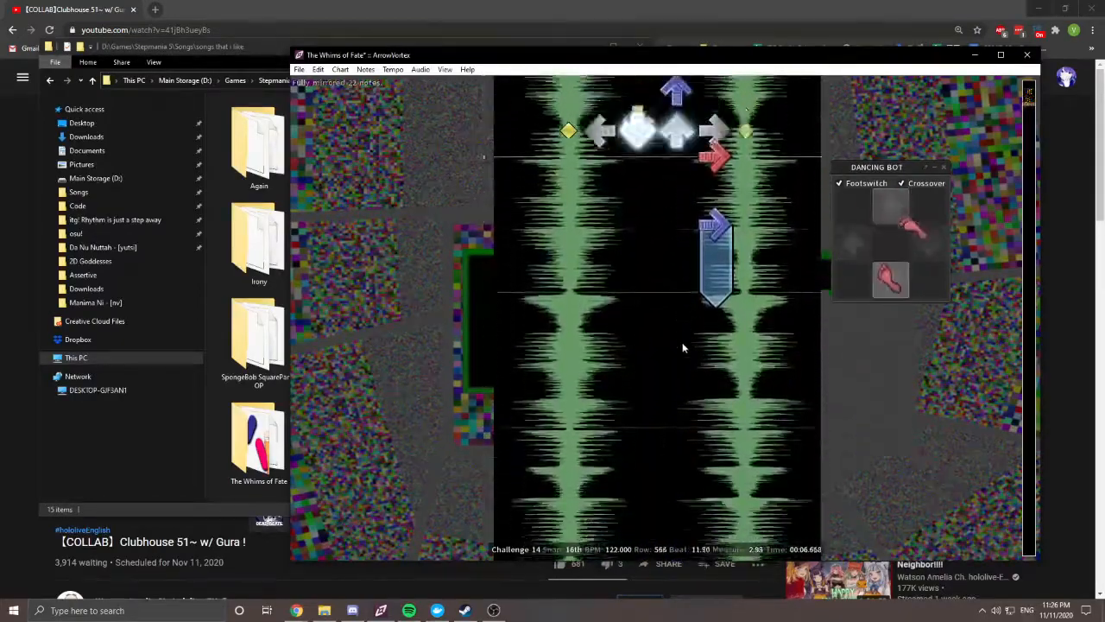
Step: Replace the right-arrow roll at beat 12.5 with a left-arrow hold from beat 12.5 to beat 13
{"action": "key", "text": "4"}
{"action": "key", "text": "1"}
{"action": "scroll", "coordinate": [694, 358], "scroll_direction": "down", "scroll_amount": 3}
{"action": "scroll", "coordinate": [700, 371], "scroll_direction": "up", "scroll_amount": 3}
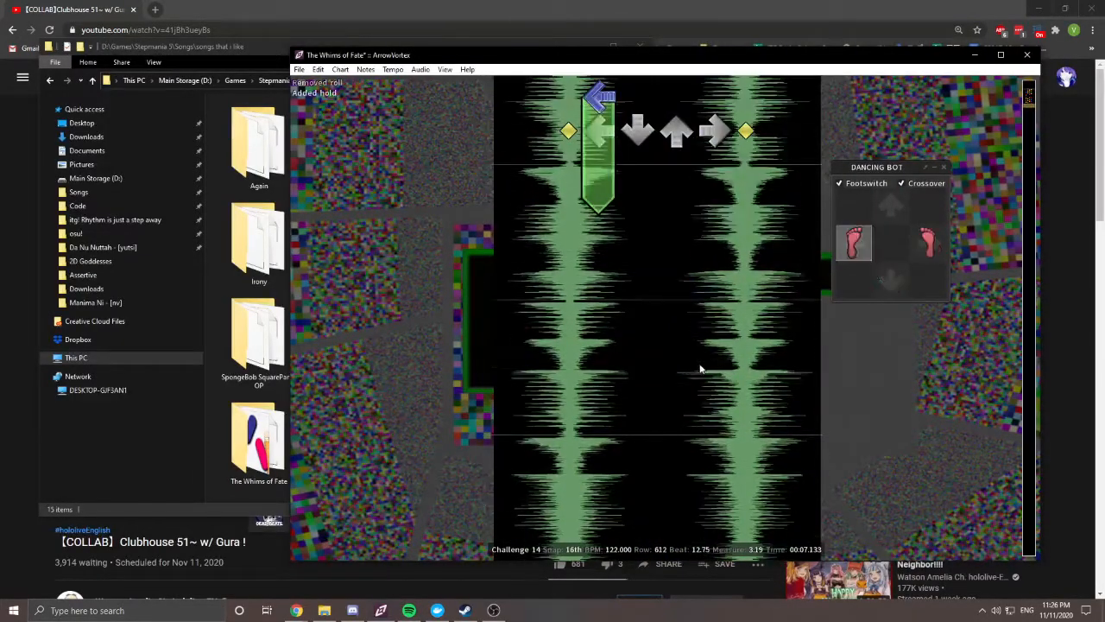
{"action": "key", "text": "1"}
{"action": "key", "text": "1"}
{"action": "scroll", "coordinate": [705, 380], "scroll_direction": "down", "scroll_amount": 2}
Step: Save the simfile and play back the chart with the mirrored pattern and the final hold
{"action": "scroll", "coordinate": [722, 389], "scroll_direction": "up", "scroll_amount": 12}
{"action": "key", "text": "ctrl+s"}
{"action": "key", "text": "space"}
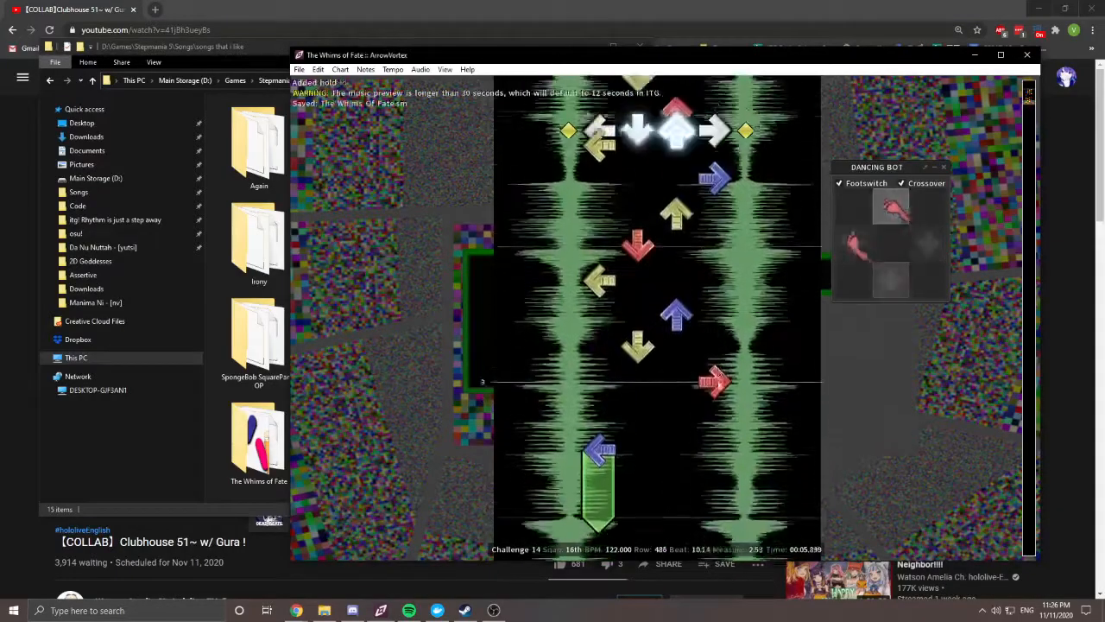
{"action": "key", "text": "space"}
{"action": "scroll", "coordinate": [708, 387], "scroll_direction": "up", "scroll_amount": 20}
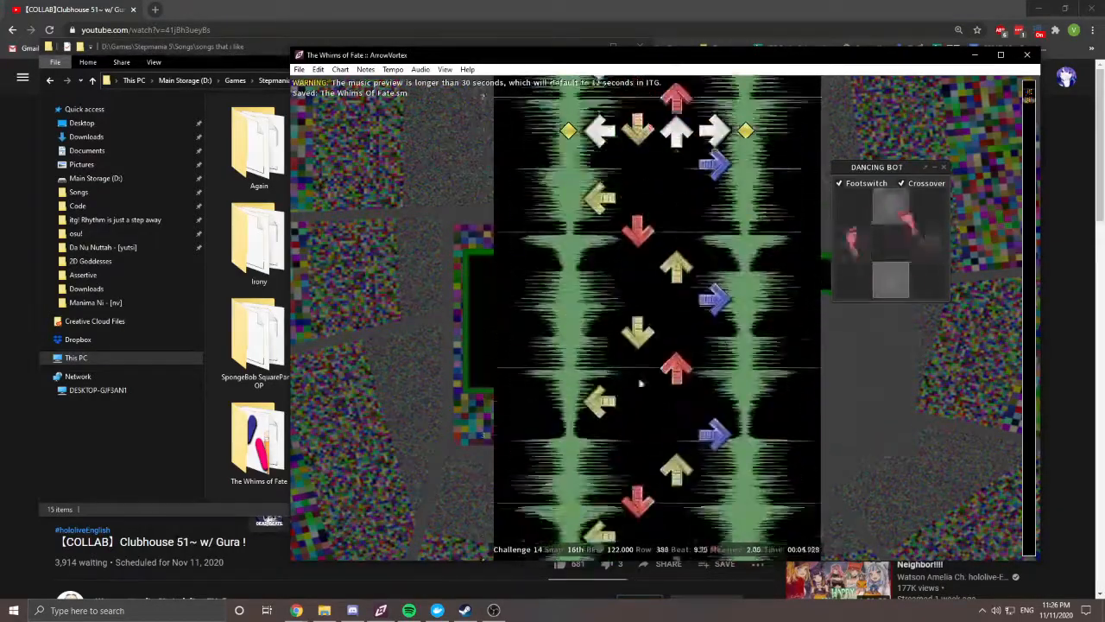
{"action": "scroll", "coordinate": [629, 179], "scroll_direction": "up", "scroll_amount": 20}
{"action": "key", "text": "space"}
{"action": "left_click", "coordinate": [393, 69]}
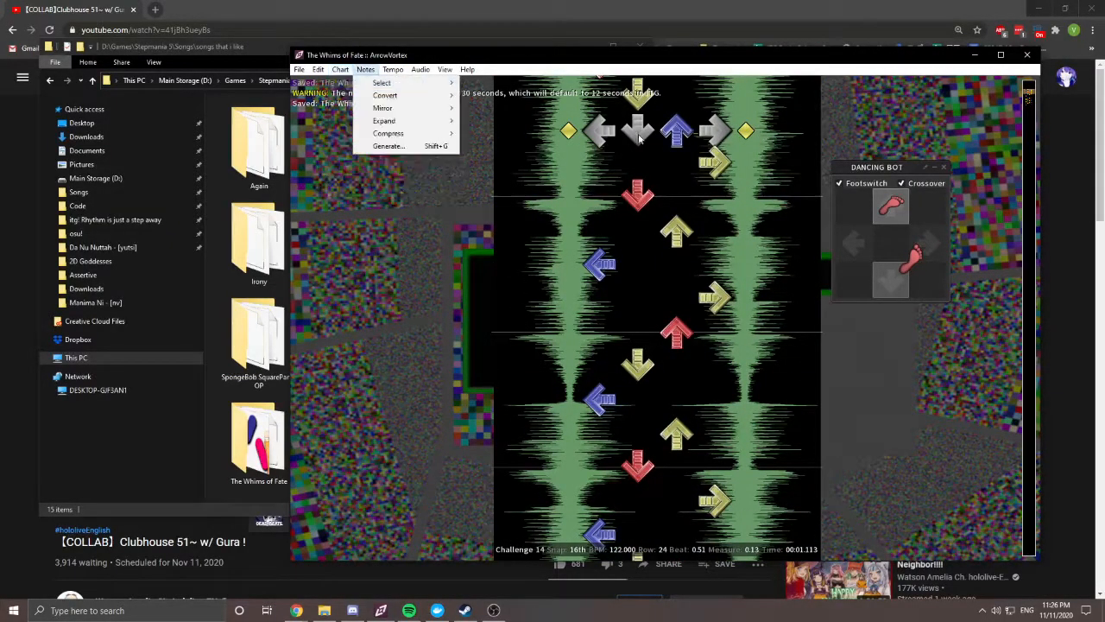
{"action": "left_click_drag", "start_coordinate": [640, 136], "coordinate": [616, 139]}
Step: Launch StepMania and maximize its game window
{"action": "left_click", "coordinate": [13, 610]}
{"action": "left_click", "coordinate": [275, 427]}
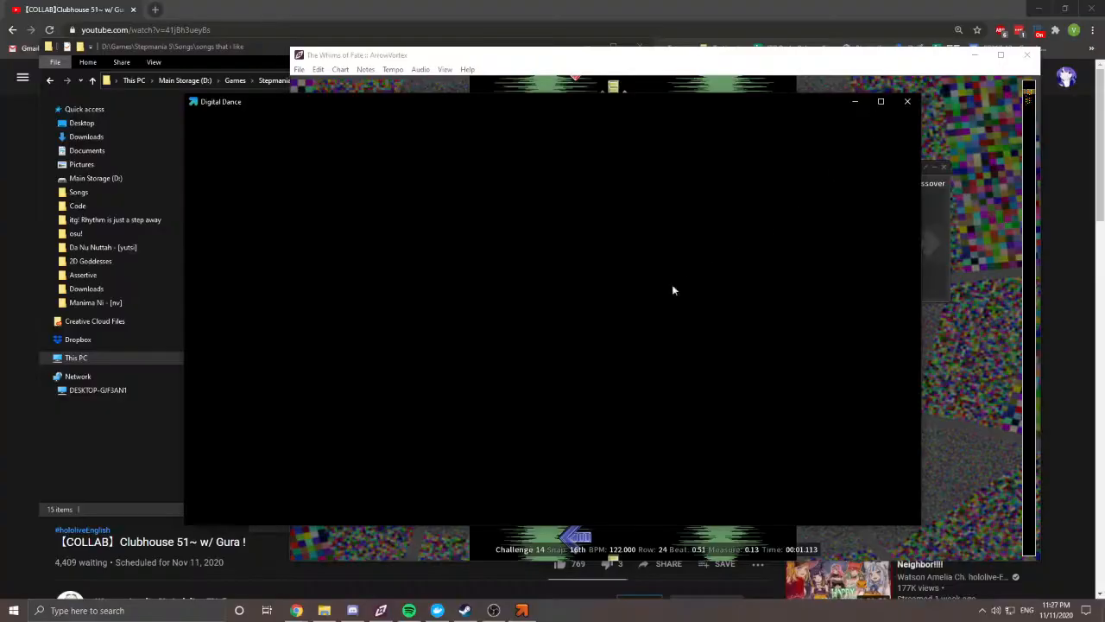
{"action": "left_click", "coordinate": [881, 102]}
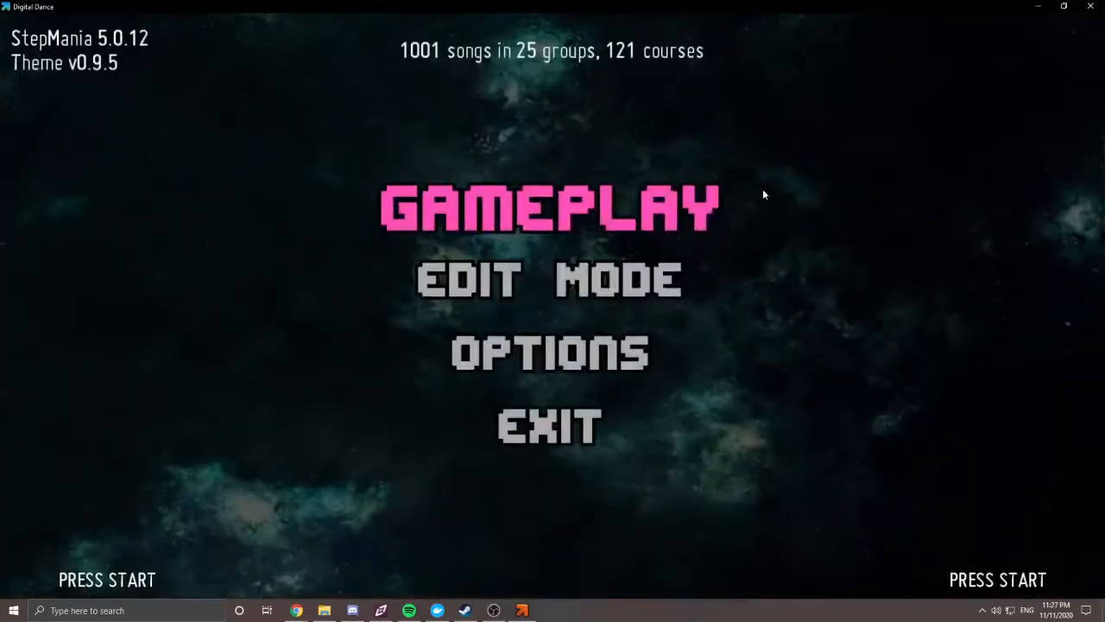
Step: Start Gameplay with the saved player profile in Regular mode
{"action": "key", "text": "Return"}
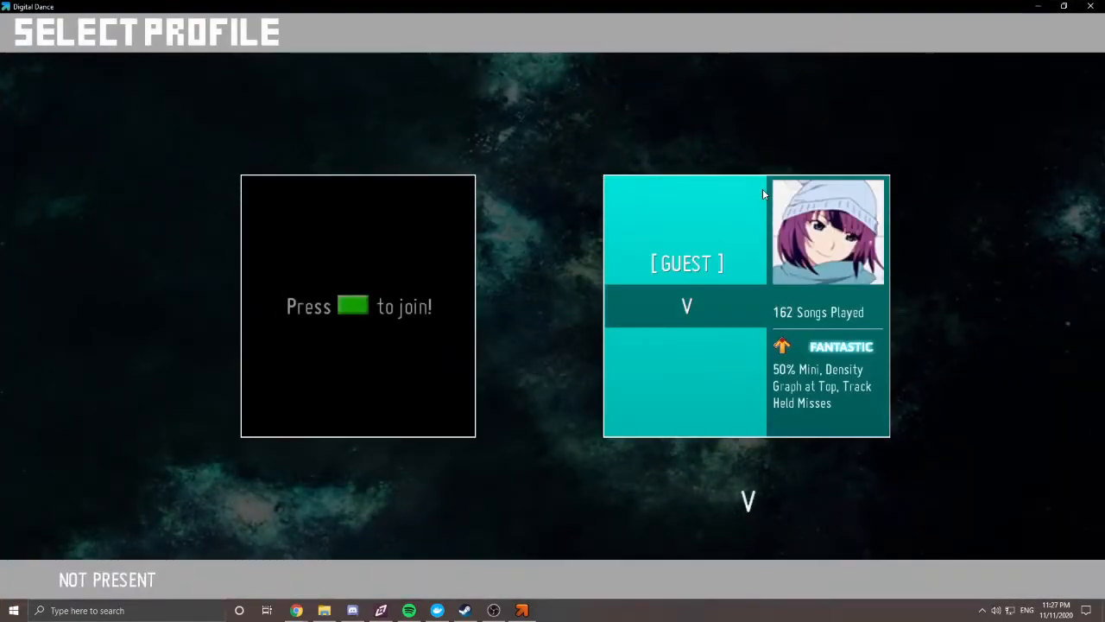
{"action": "key", "text": "Return"}
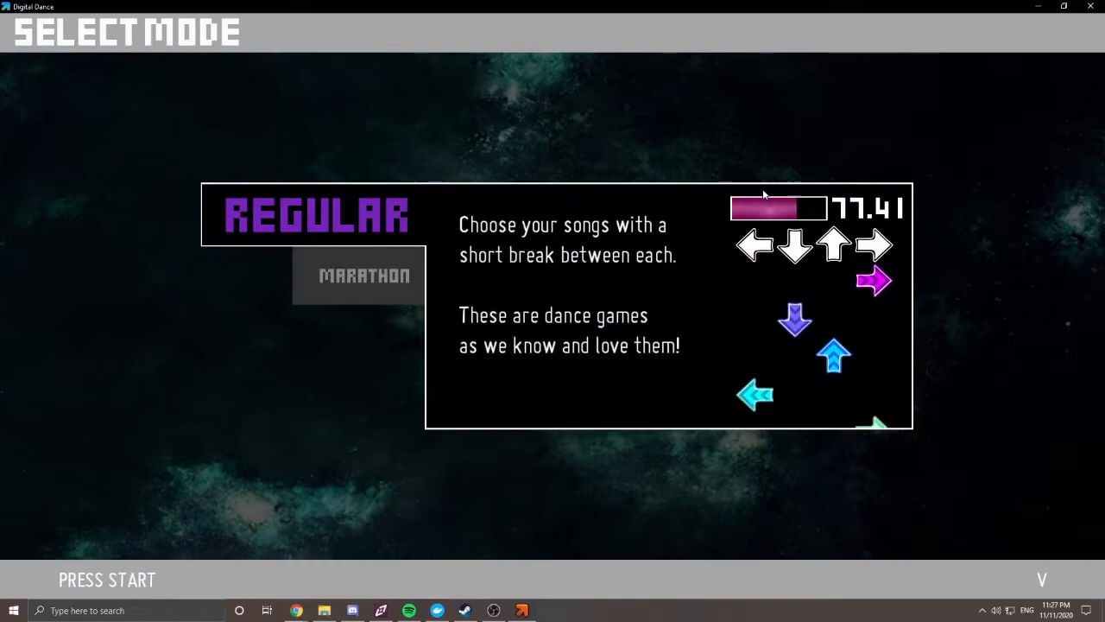
{"action": "key", "text": "Return"}
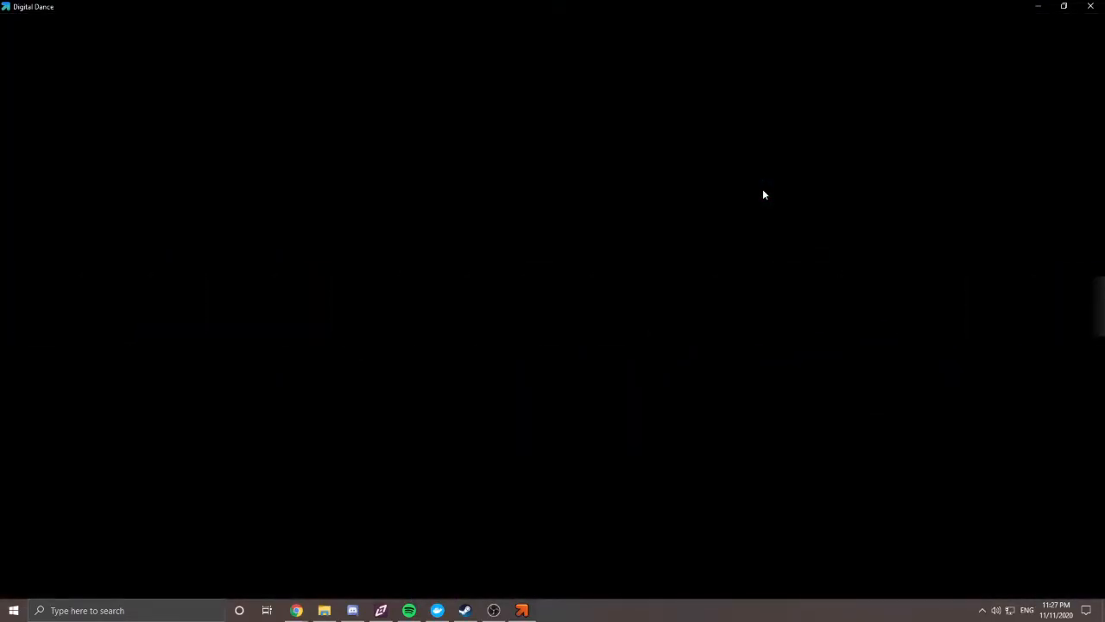
Step: Browse the song groups to "songs that i like" and open that group
{"action": "key", "text": "Up"}
{"action": "key", "text": "Down"}
{"action": "key", "text": "Right"}
{"action": "key", "text": "Right"}
{"action": "key", "text": "Right"}
{"action": "key", "text": "Right"}
{"action": "key", "text": "Right"}
{"action": "key", "text": "Right"}
{"action": "key", "text": "Right"}
{"action": "key", "text": "Right"}
{"action": "key", "text": "Right"}
{"action": "key", "text": "Right"}
{"action": "key", "text": "Right"}
{"action": "key", "text": "Right"}
{"action": "key", "text": "Right"}
{"action": "key", "text": "Right"}
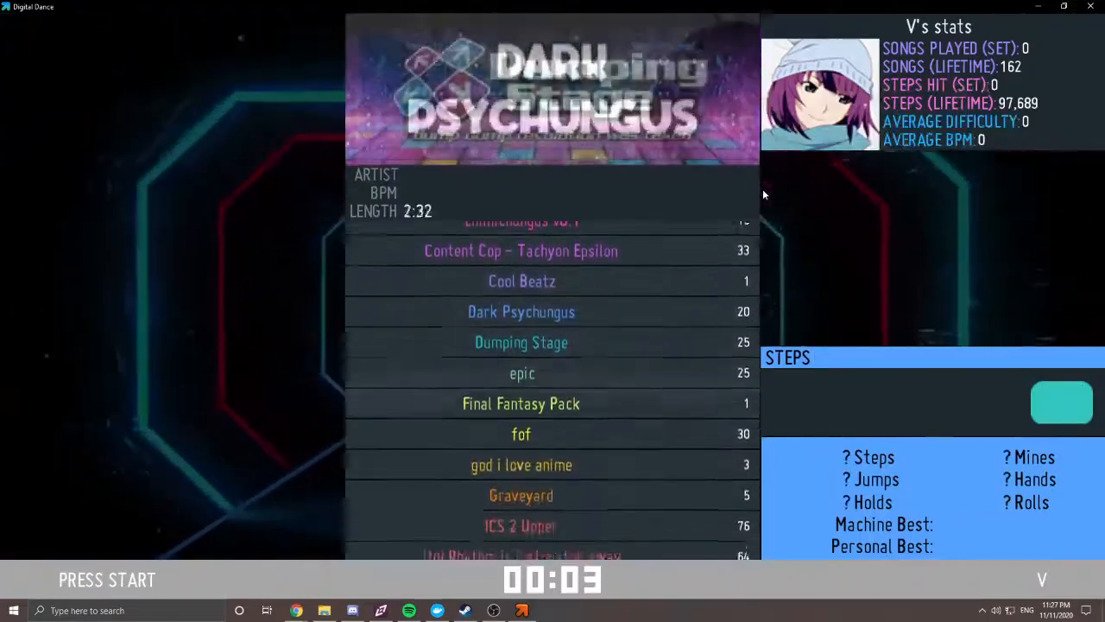
{"action": "key", "text": "Left"}
{"action": "key", "text": "Right"}
{"action": "key", "text": "Right"}
{"action": "key", "text": "Right"}
{"action": "key", "text": "Right"}
{"action": "key", "text": "Right"}
{"action": "key", "text": "Right"}
{"action": "key", "text": "Right"}
{"action": "key", "text": "Right"}
{"action": "key", "text": "Right"}
{"action": "key", "text": "Right"}
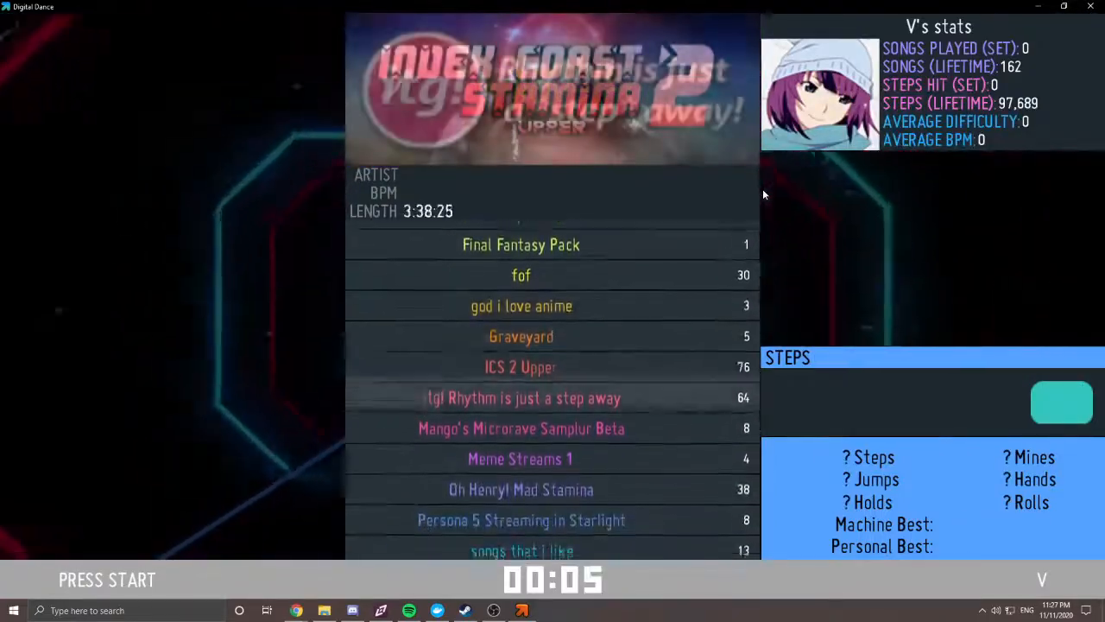
{"action": "key", "text": "Left"}
{"action": "key", "text": "Left"}
{"action": "key", "text": "Return"}
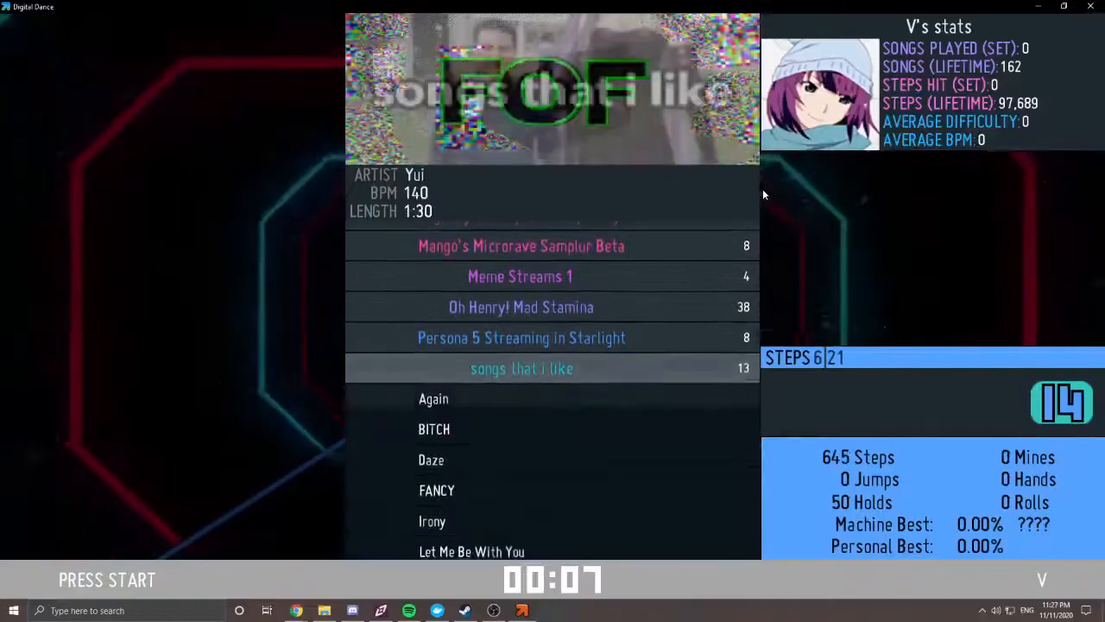
Step: Look through the songs in "songs that i like" for The Whims of Fate, then leave song selection
{"action": "key", "text": "Right"}
{"action": "key", "text": "Right"}
{"action": "key", "text": "Right"}
{"action": "key", "text": "Right"}
{"action": "key", "text": "Right"}
{"action": "key", "text": "Right"}
{"action": "key", "text": "Right"}
{"action": "key", "text": "Right"}
{"action": "key", "text": "Right"}
{"action": "key", "text": "Right"}
{"action": "key", "text": "Right"}
{"action": "key", "text": "Left"}
{"action": "key", "text": "Left"}
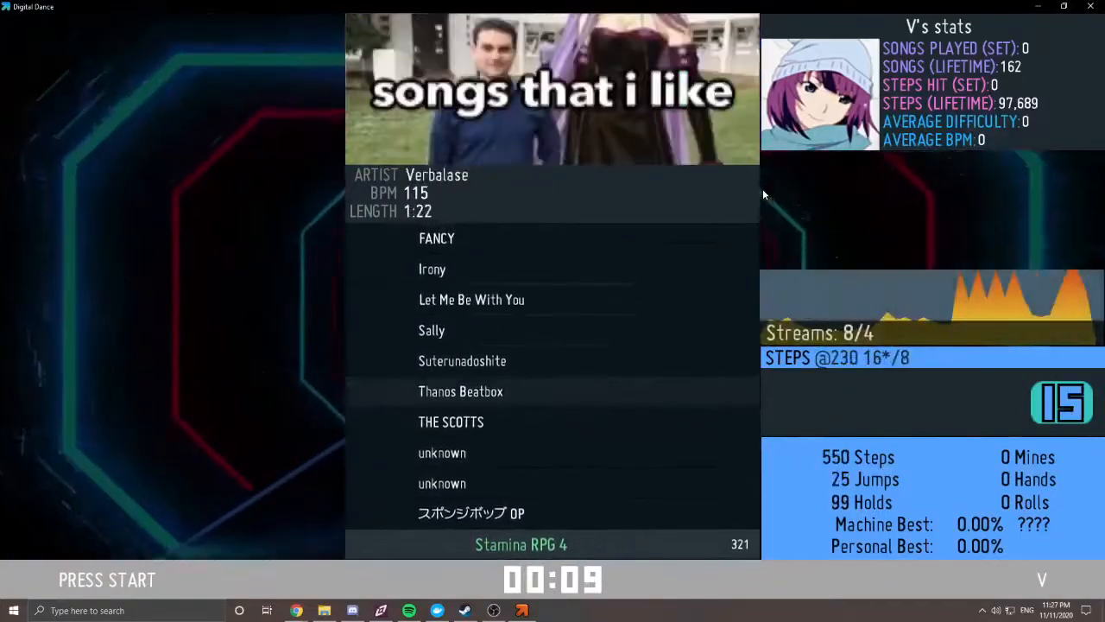
{"action": "key", "text": "Right"}
{"action": "key", "text": "Right"}
{"action": "key", "text": "Right"}
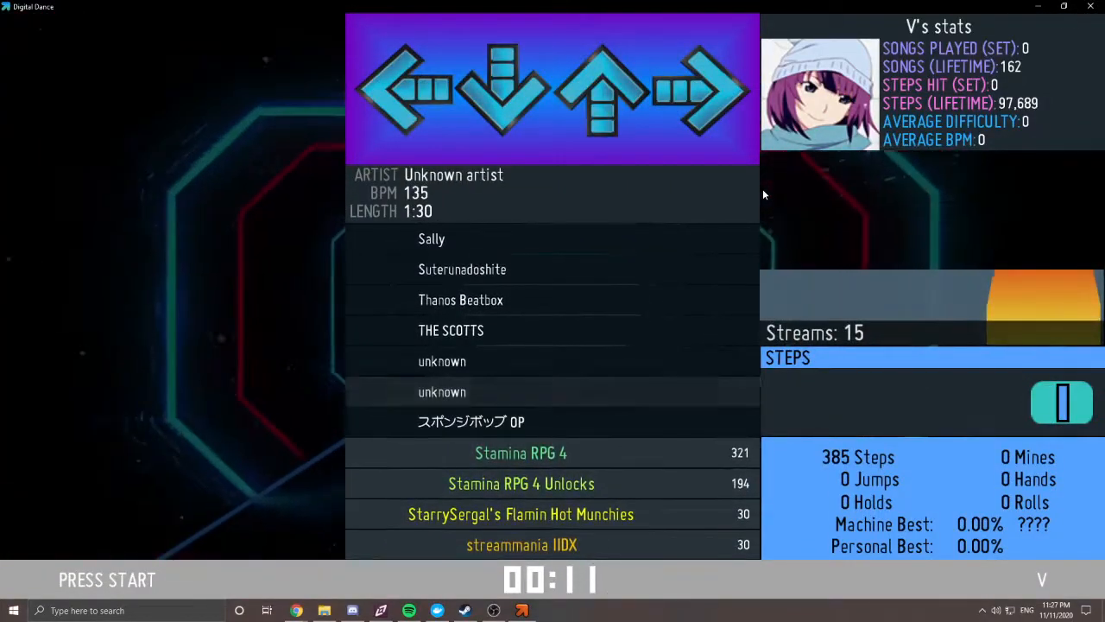
{"action": "key", "text": "Left"}
{"action": "key", "text": "Left"}
{"action": "key", "text": "Left"}
{"action": "key", "text": "Left"}
{"action": "key", "text": "Left"}
{"action": "key", "text": "Left"}
{"action": "key", "text": "Escape"}
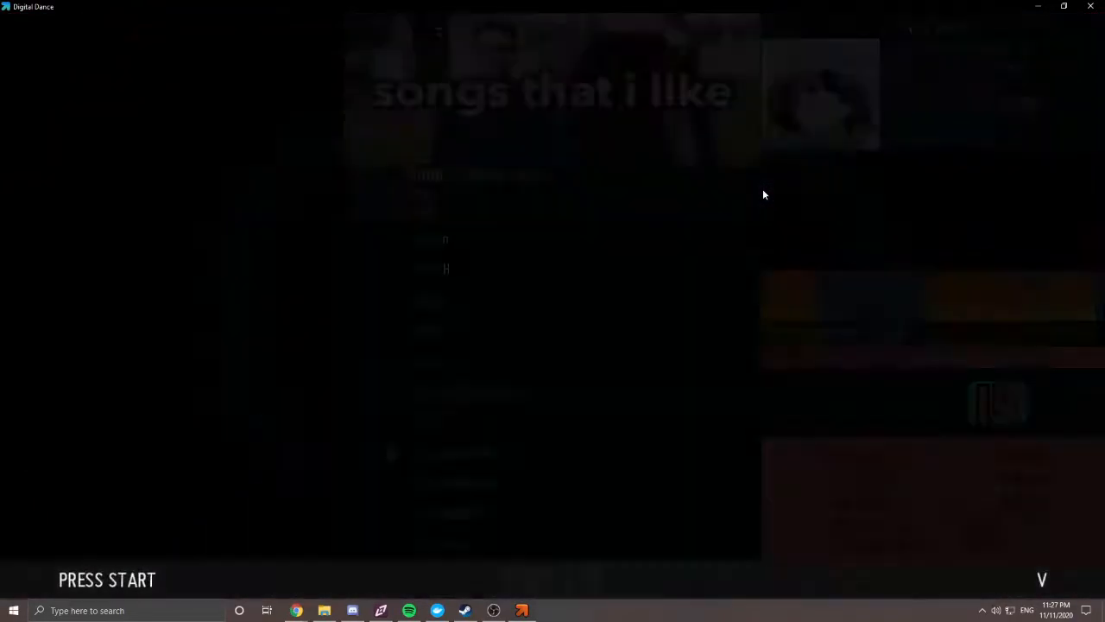
Step: Reload all songs and courses from the game's options
{"action": "key", "text": "Down"}
{"action": "key", "text": "Down"}
{"action": "key", "text": "Return"}
{"action": "key", "text": "Up"}
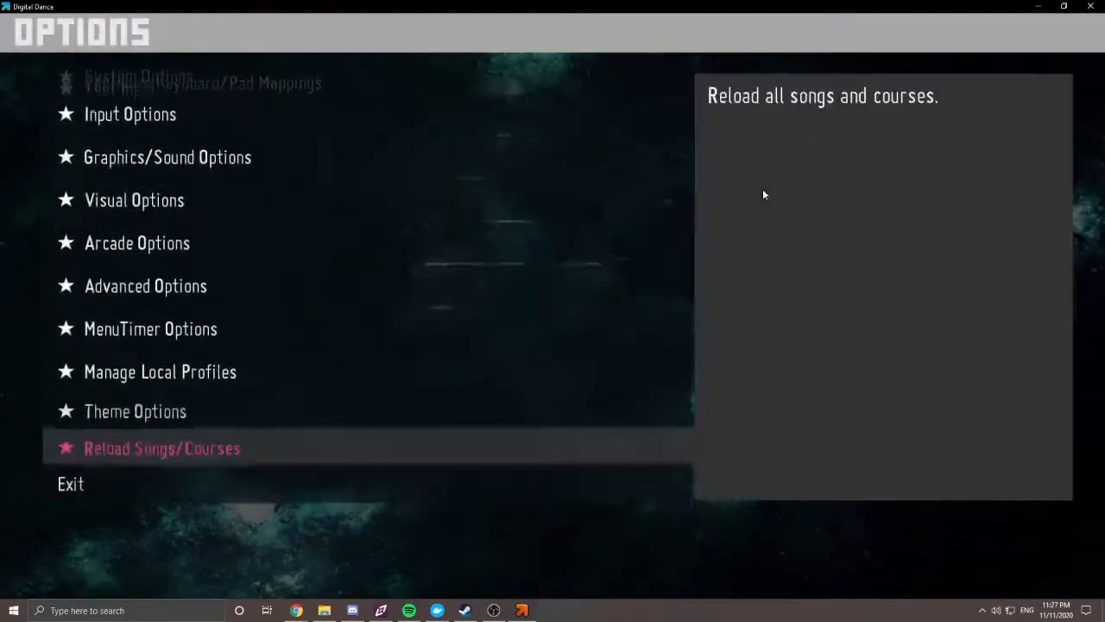
{"action": "key", "text": "Up"}
{"action": "key", "text": "Return"}
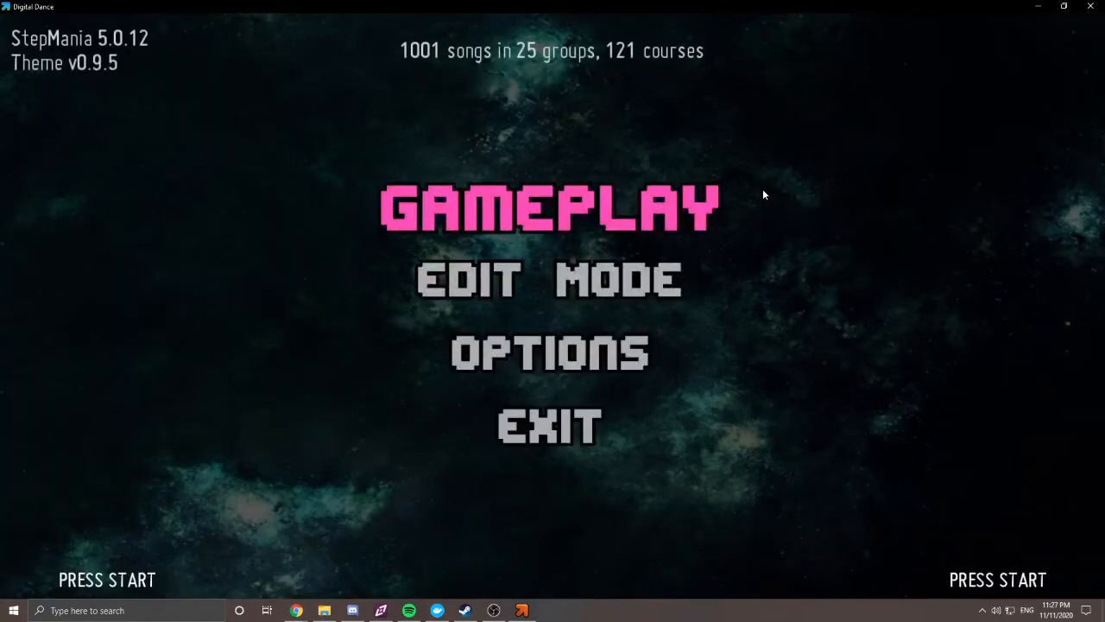
Step: Start Gameplay again with the saved player profile in Regular mode
{"action": "key", "text": "Return"}
{"action": "key", "text": "Return"}
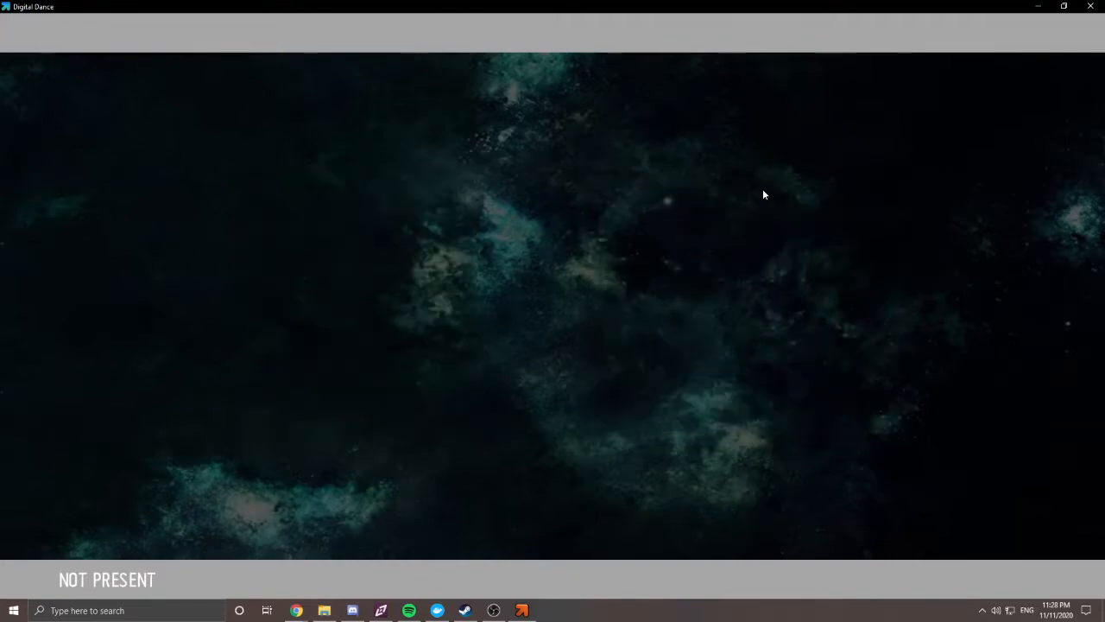
{"action": "key", "text": "Return"}
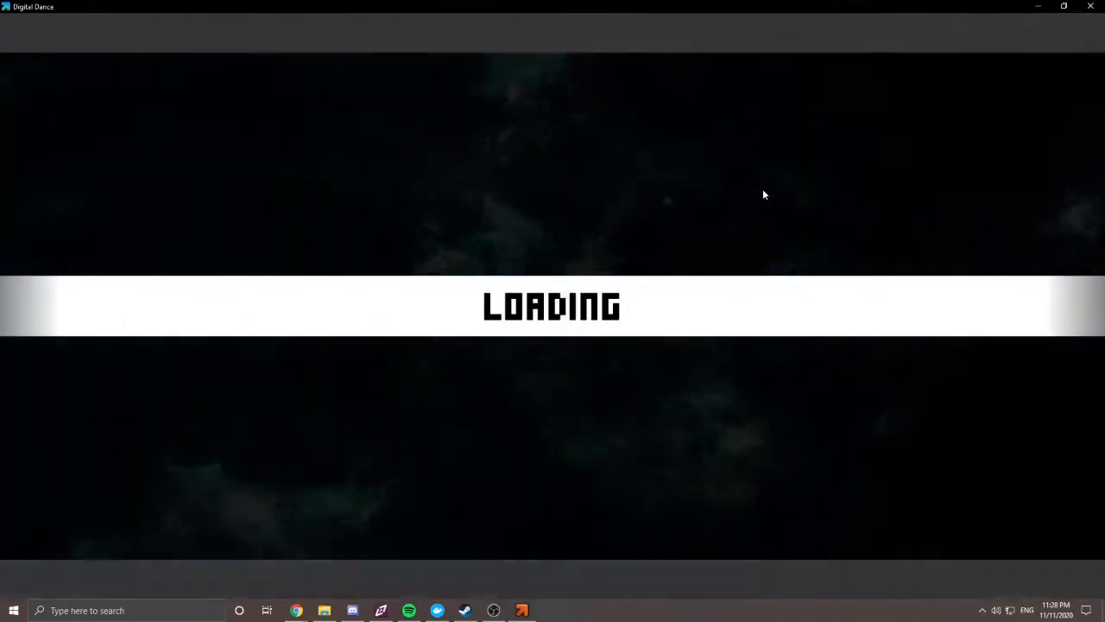
Step: Find the "songs that i like" group among the reloaded song groups and open it
{"action": "key", "text": "Up"}
{"action": "key", "text": "Down"}
{"action": "key", "text": "Right"}
{"action": "key", "text": "Right"}
{"action": "key", "text": "Right"}
{"action": "key", "text": "Right"}
{"action": "key", "text": "Right"}
{"action": "key", "text": "Right"}
{"action": "key", "text": "Right"}
{"action": "key", "text": "Right"}
{"action": "key", "text": "Right"}
{"action": "key", "text": "Right"}
{"action": "key", "text": "Right"}
{"action": "key", "text": "Right"}
{"action": "key", "text": "Right"}
{"action": "key", "text": "Right"}
{"action": "key", "text": "Right"}
{"action": "key", "text": "Right"}
{"action": "key", "text": "Right"}
{"action": "key", "text": "Right"}
{"action": "key", "text": "Right"}
{"action": "key", "text": "Right"}
{"action": "key", "text": "Right"}
{"action": "key", "text": "Right"}
{"action": "key", "text": "Right"}
{"action": "key", "text": "Right"}
{"action": "key", "text": "Right"}
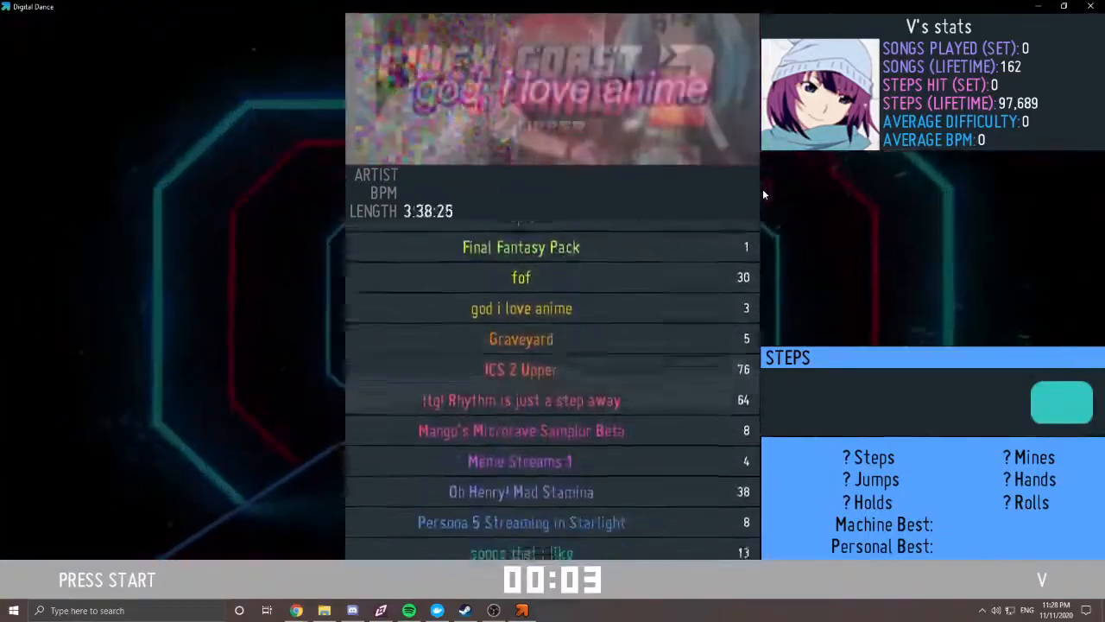
{"action": "key", "text": "Right"}
{"action": "key", "text": "Right"}
{"action": "key", "text": "Right"}
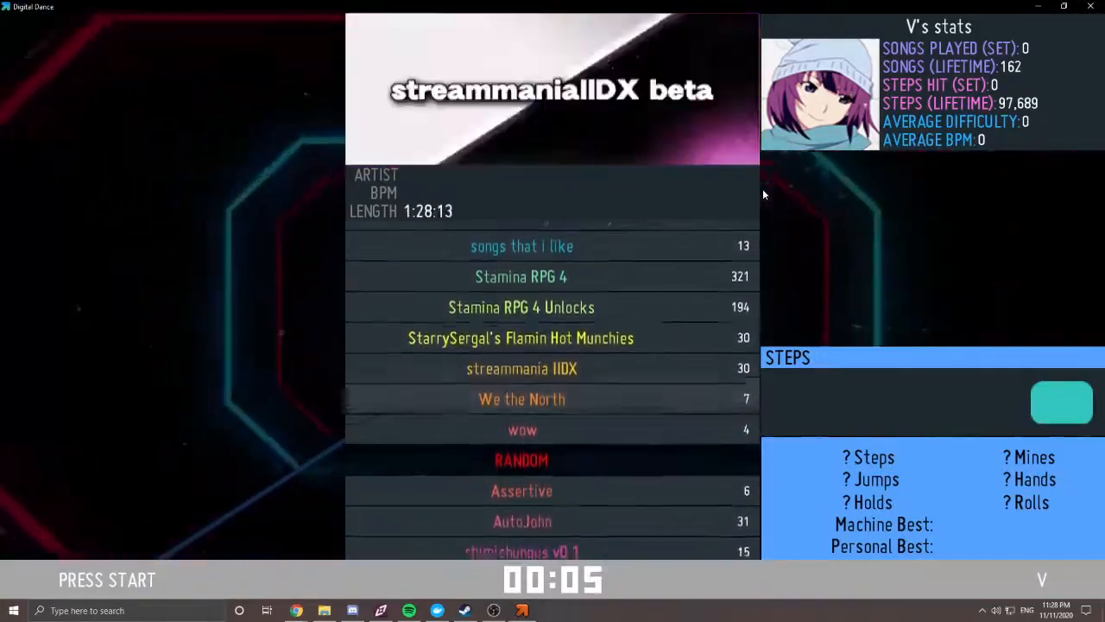
{"action": "key", "text": "Left"}
{"action": "key", "text": "Left"}
{"action": "key", "text": "Left"}
{"action": "key", "text": "Left"}
{"action": "key", "text": "Left"}
{"action": "key", "text": "Return"}
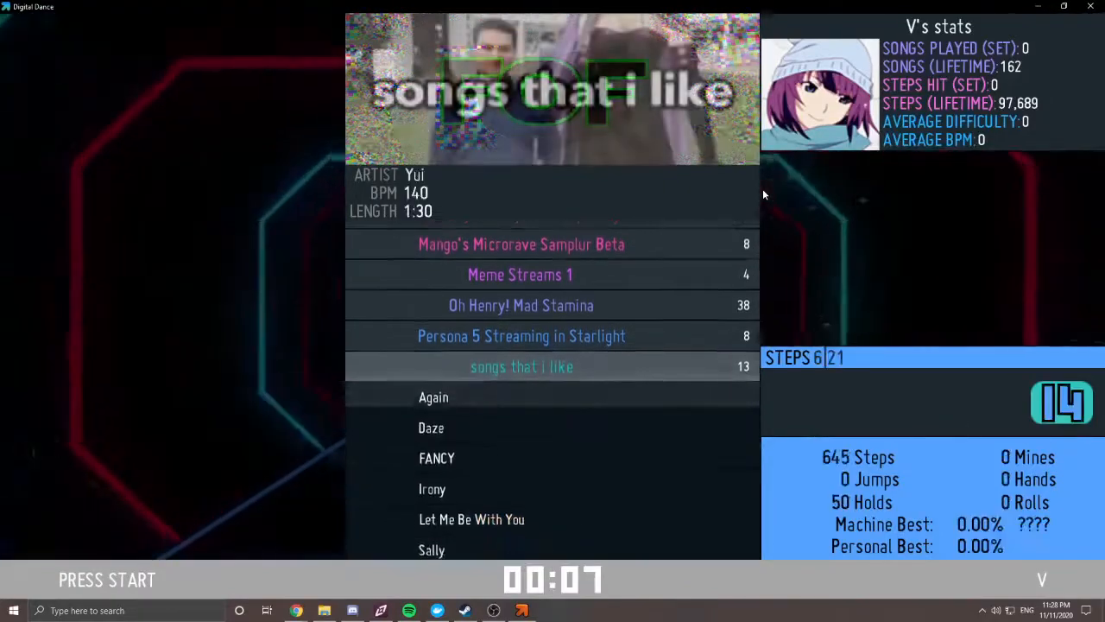
Step: Select The Whims of Fate in the "songs that i like" group and open its player options
{"action": "key", "text": "Right"}
{"action": "key", "text": "Right"}
{"action": "key", "text": "Right"}
{"action": "key", "text": "Right"}
{"action": "key", "text": "Right"}
{"action": "key", "text": "Right"}
{"action": "key", "text": "Right"}
{"action": "key", "text": "Right"}
{"action": "key", "text": "Right"}
{"action": "key", "text": "Right"}
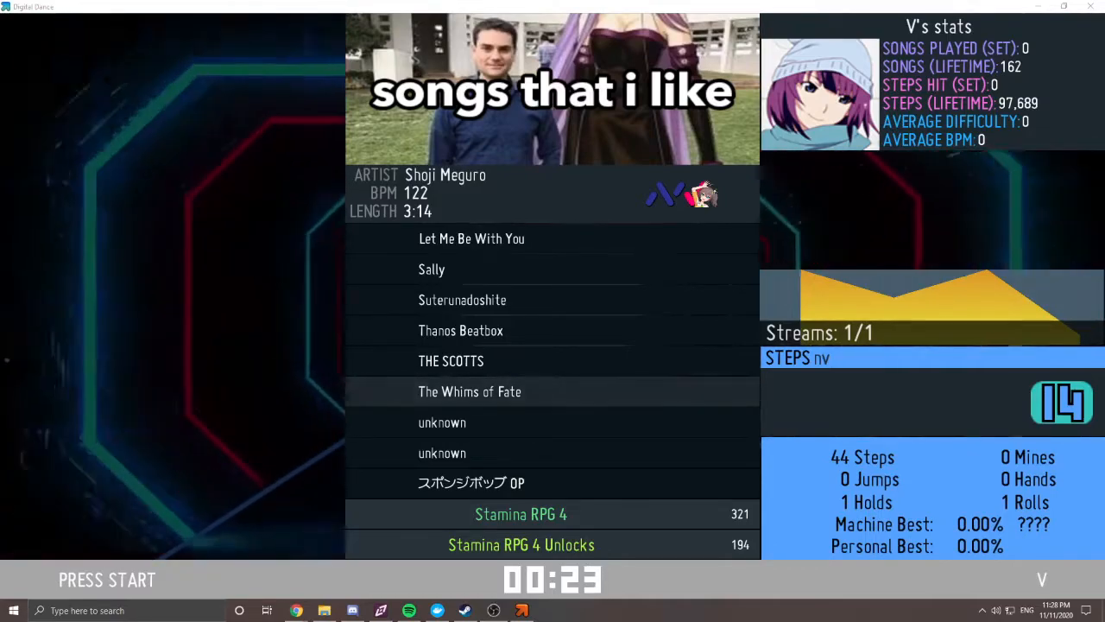
{"action": "key", "text": "Return"}
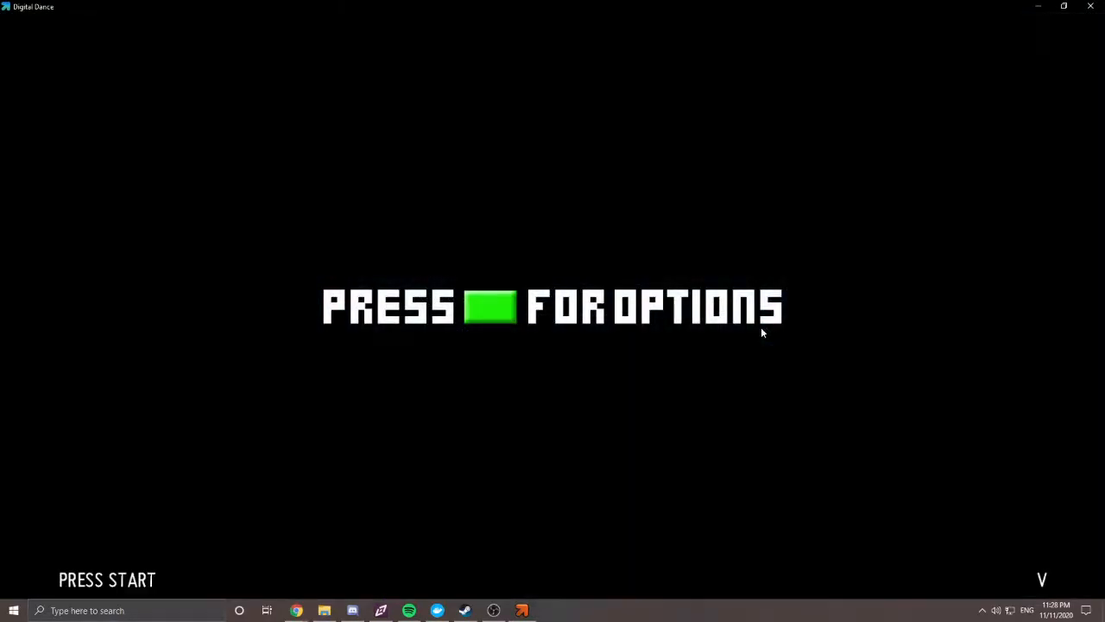
{"action": "key", "text": "Return"}
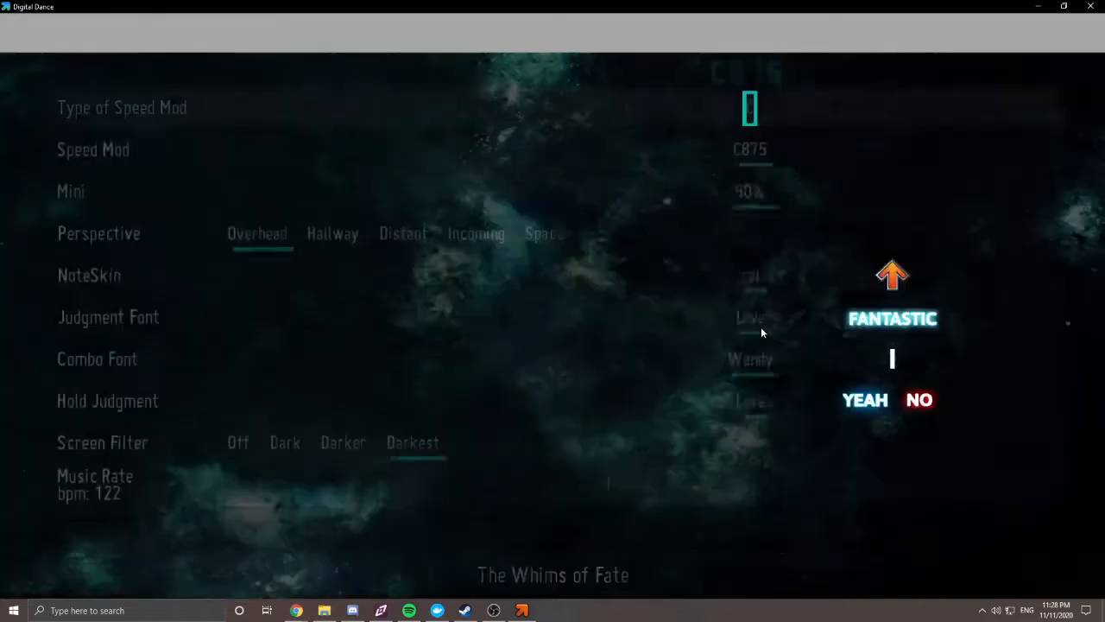
Step: Leave the player options for The Whims of Fate and return to song selection
{"action": "key", "text": "Up"}
{"action": "key", "text": "Up"}
{"action": "key", "text": "Right"}
{"action": "key", "text": "Down"}
{"action": "key", "text": "Return"}
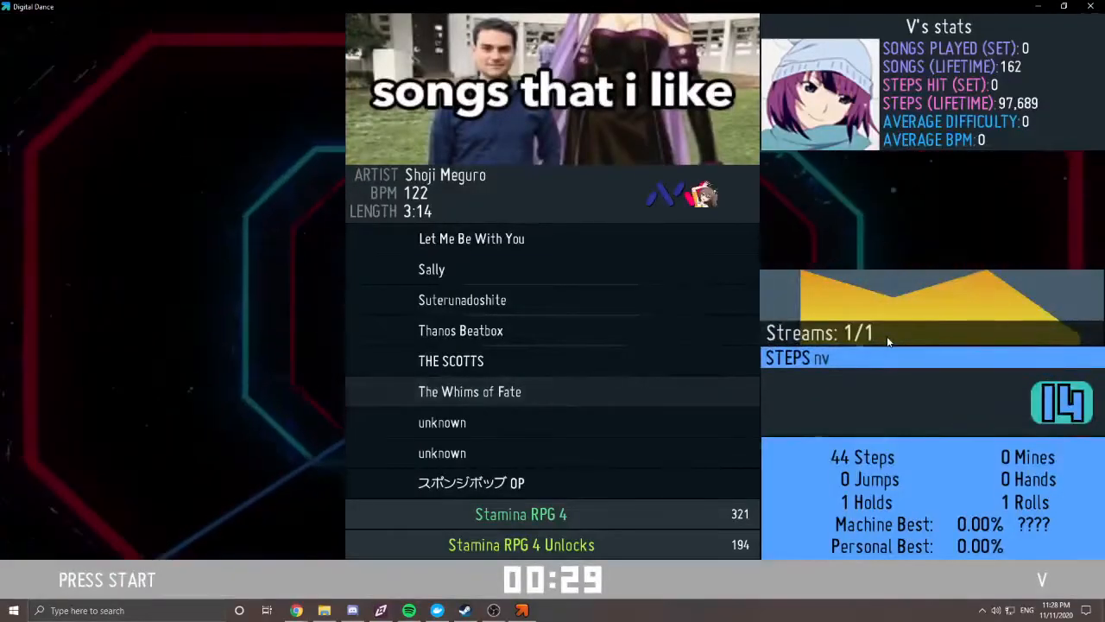
Step: Browse the song groups to "itg! Rhythm is just a step away" and look inside that group
{"action": "key", "text": "Right"}
{"action": "key", "text": "Right"}
{"action": "key", "text": "Right"}
{"action": "key", "text": "Right"}
{"action": "key", "text": "Return"}
{"action": "key", "text": "Return"}
{"action": "key", "text": "Right"}
{"action": "key", "text": "Right"}
{"action": "key", "text": "Right"}
{"action": "key", "text": "Right"}
{"action": "key", "text": "Right"}
{"action": "key", "text": "Right"}
{"action": "key", "text": "Right"}
{"action": "key", "text": "Right"}
{"action": "key", "text": "Right"}
{"action": "key", "text": "Right"}
{"action": "key", "text": "Right"}
{"action": "key", "text": "Right"}
{"action": "key", "text": "Right"}
{"action": "key", "text": "Right"}
{"action": "key", "text": "Right"}
{"action": "key", "text": "Right"}
{"action": "key", "text": "Right"}
{"action": "key", "text": "Right"}
{"action": "key", "text": "Right"}
{"action": "key", "text": "Right"}
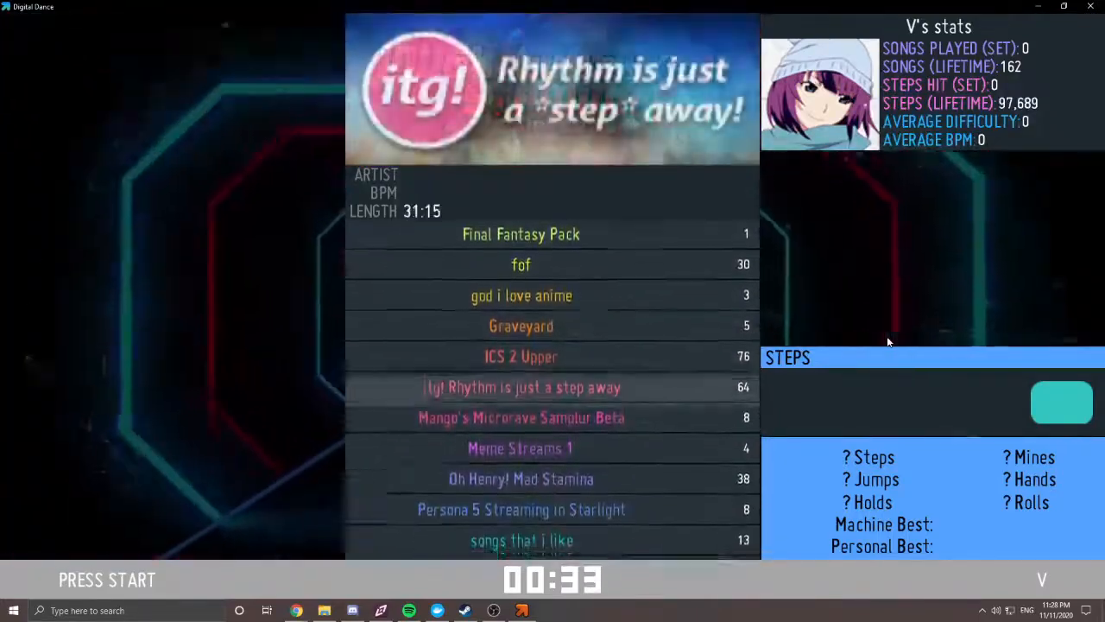
{"action": "key", "text": "Return"}
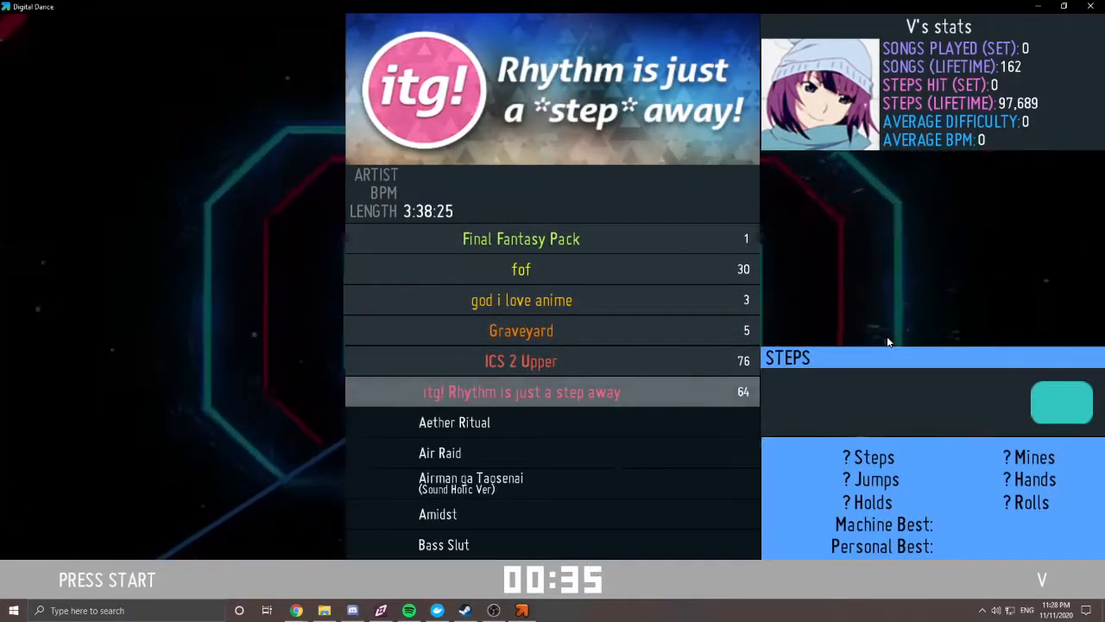
{"action": "key", "text": "Return"}
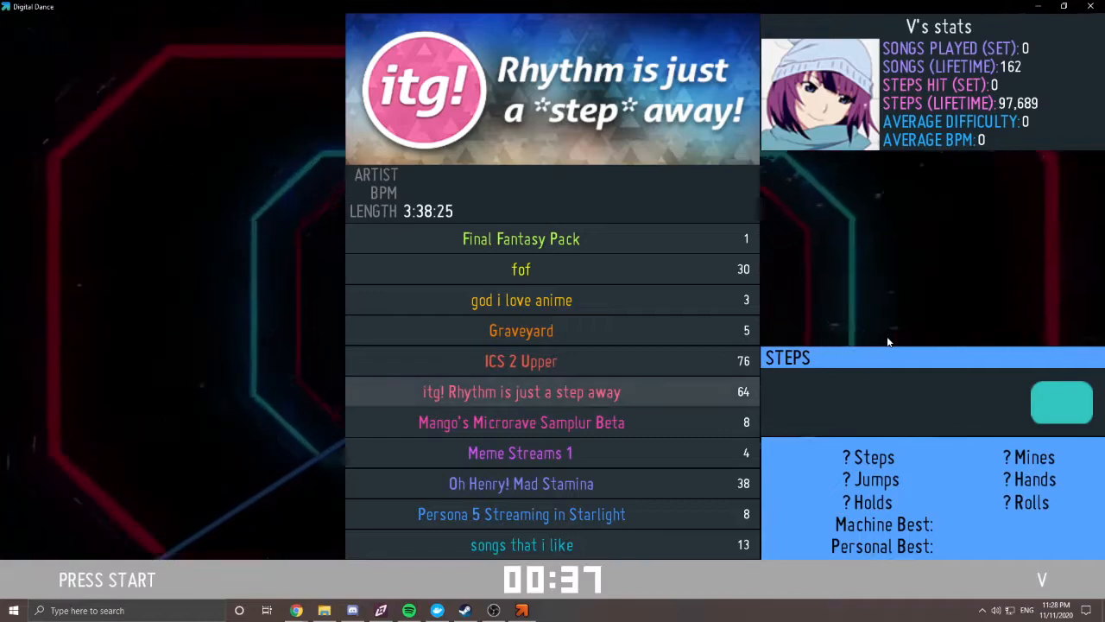
Step: Look at the first songs in the "streammania IIDX" group, then close the group
{"action": "key", "text": "Right"}
{"action": "key", "text": "Right"}
{"action": "key", "text": "Right"}
{"action": "key", "text": "Right"}
{"action": "key", "text": "Right"}
{"action": "key", "text": "Right"}
{"action": "key", "text": "Right"}
{"action": "key", "text": "Right"}
{"action": "key", "text": "Right"}
{"action": "key", "text": "Right"}
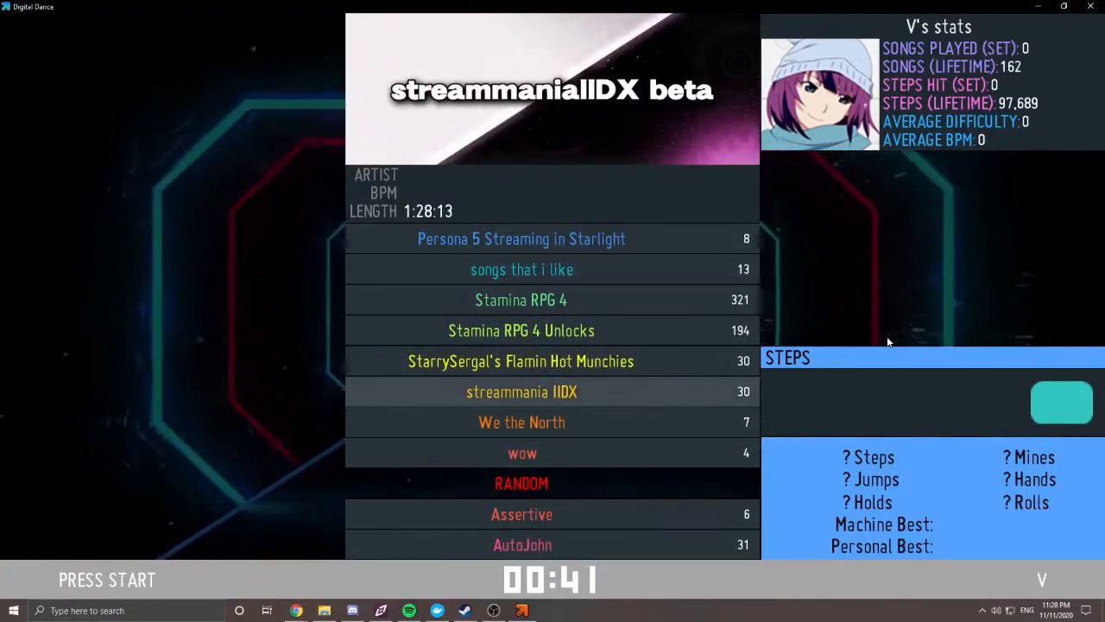
{"action": "key", "text": "Return"}
{"action": "key", "text": "Right"}
{"action": "key", "text": "Right"}
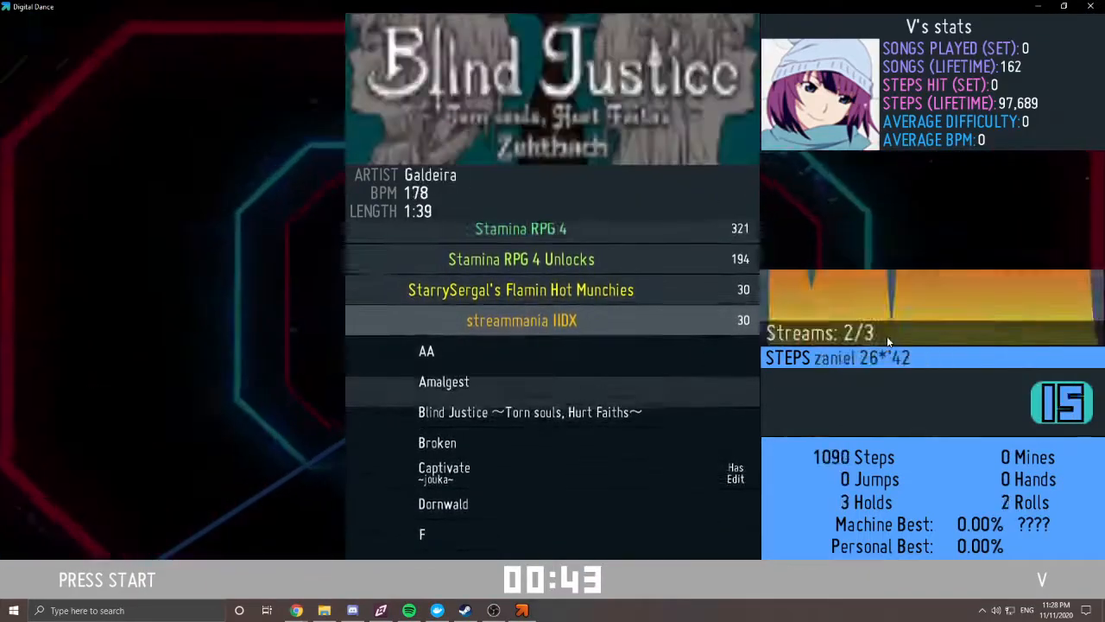
{"action": "key", "text": "Up"}
{"action": "key", "text": "Down"}
Step: Open the "Assertive" group, look over its songs, and close it again
{"action": "key", "text": "Right"}
{"action": "key", "text": "Right"}
{"action": "key", "text": "Right"}
{"action": "key", "text": "Right"}
{"action": "key", "text": "Return"}
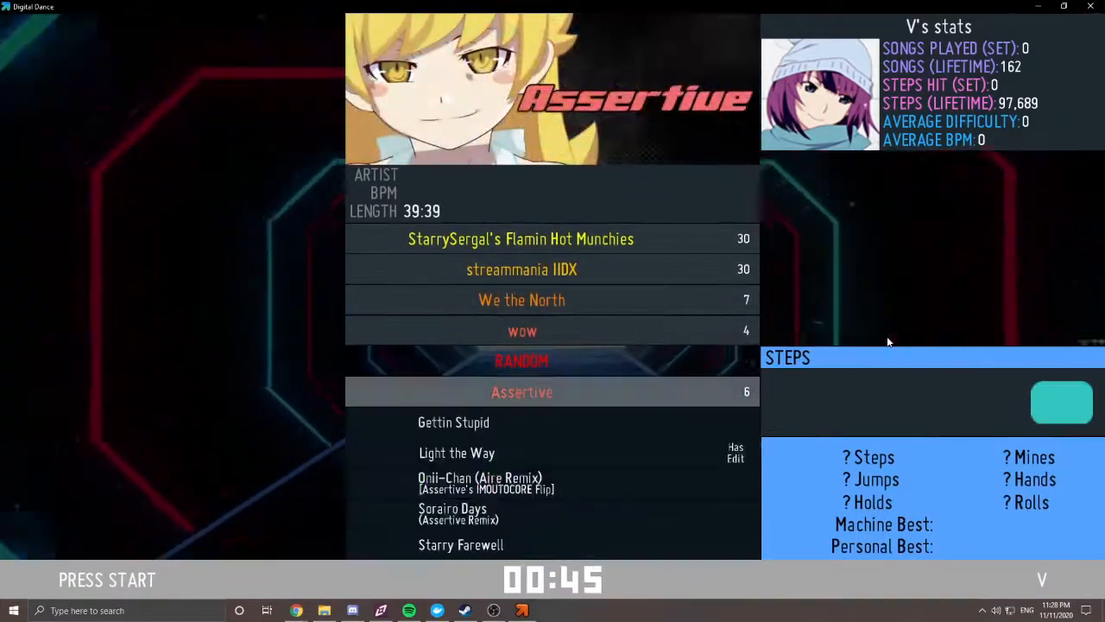
{"action": "key", "text": "Right"}
{"action": "key", "text": "Right"}
{"action": "key", "text": "Right"}
{"action": "key", "text": "Left"}
{"action": "key", "text": "Left"}
{"action": "key", "text": "Left"}
{"action": "key", "text": "Left"}
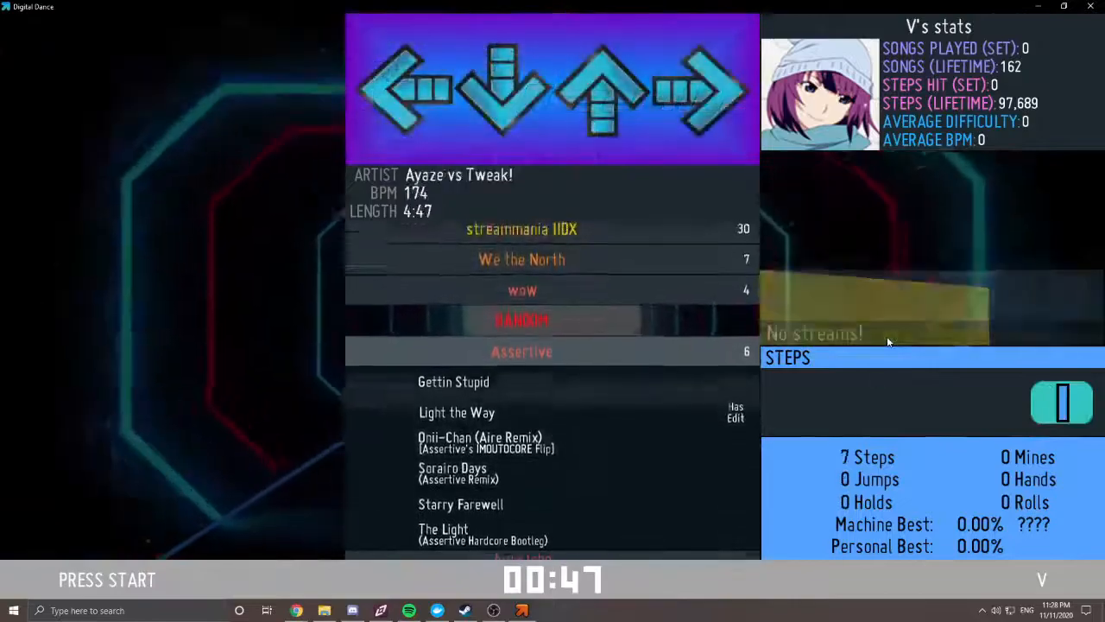
{"action": "key", "text": "Return"}
Step: Browse the song groups that follow "Assertive", starting with "AutoJohn"
{"action": "key", "text": "Right"}
{"action": "key", "text": "Right"}
{"action": "key", "text": "Right"}
{"action": "key", "text": "Right"}
{"action": "key", "text": "Right"}
{"action": "key", "text": "Right"}
{"action": "key", "text": "Right"}
{"action": "key", "text": "Right"}
{"action": "key", "text": "Right"}
{"action": "key", "text": "Right"}
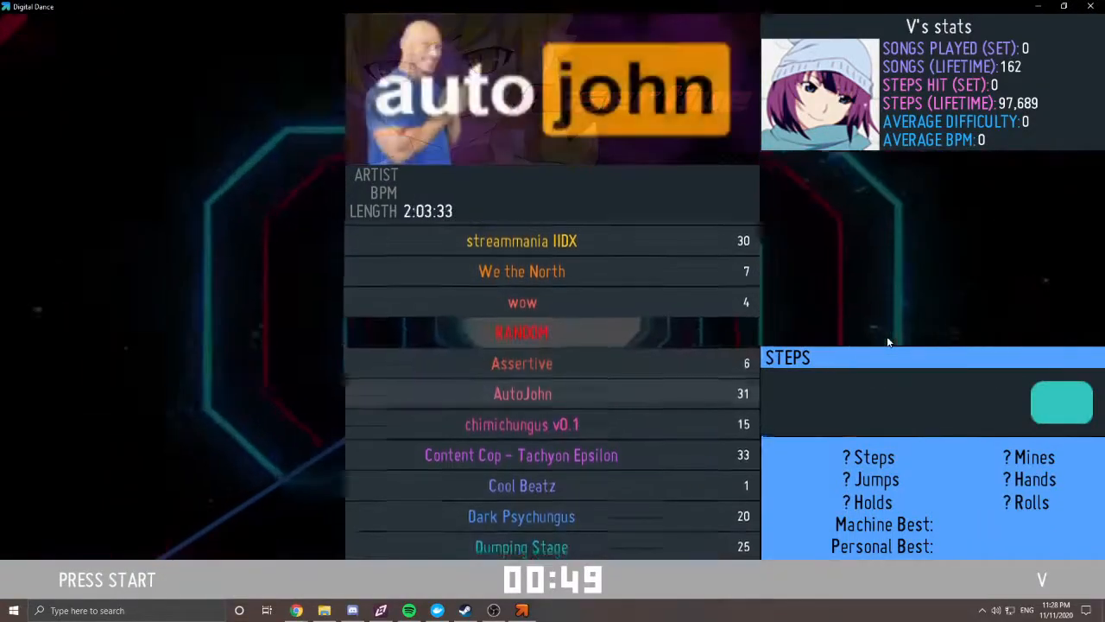